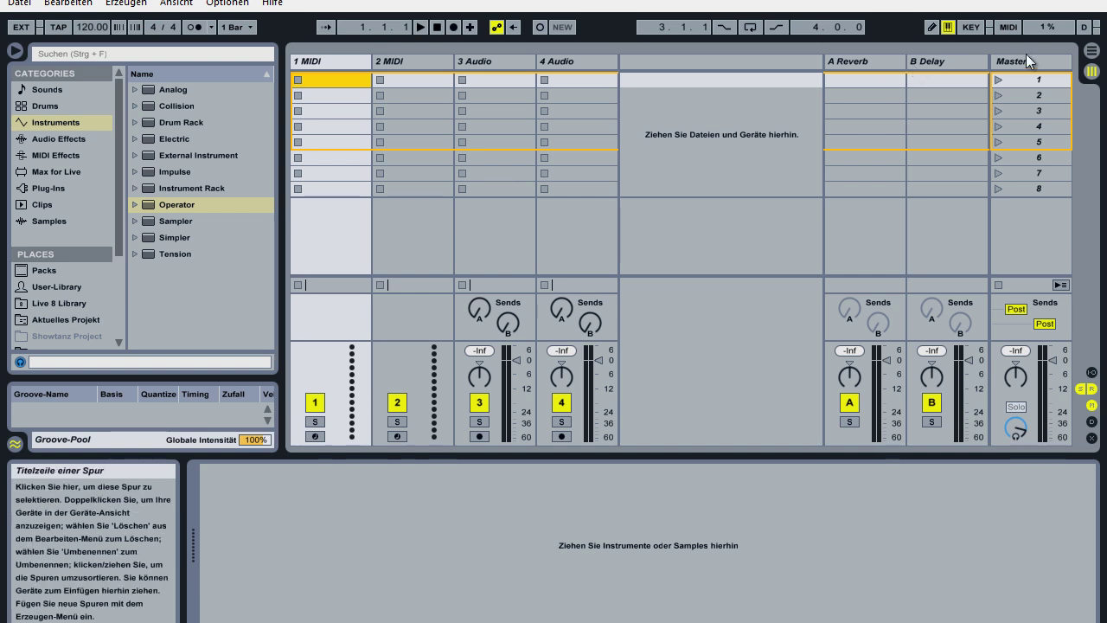
# Show the Arrangement view briefly and return to the Session view.
pyautogui.click(1091, 50)
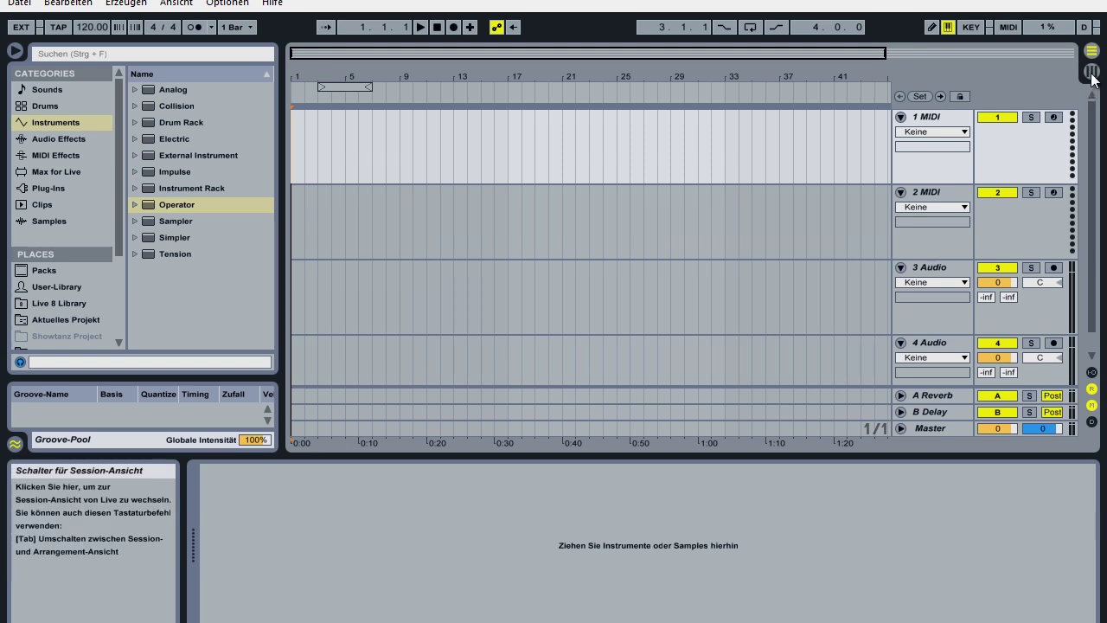
pyautogui.click(1091, 71)
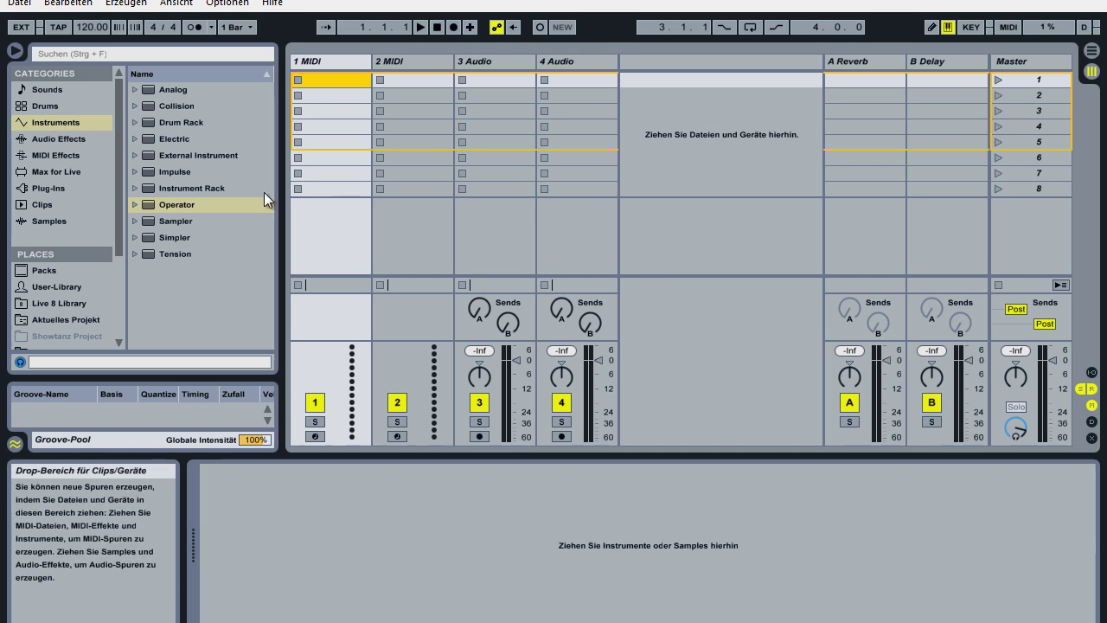
# Search the Sample Packs folder for "drum and".
pyautogui.scroll(-3, 73, 250)
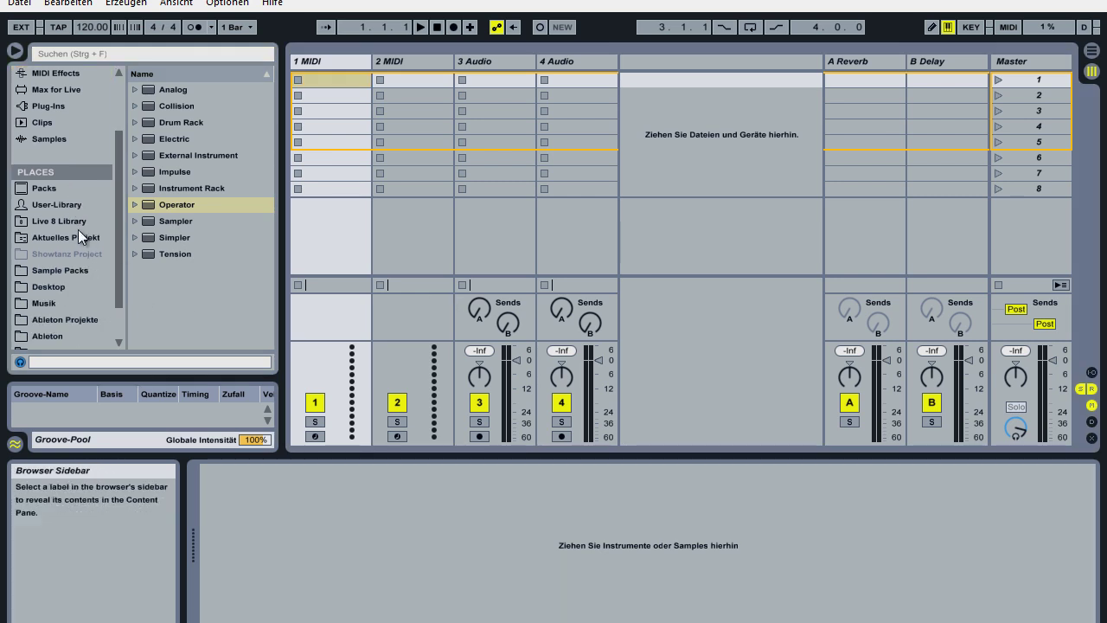
pyautogui.scroll(-2, 76, 231)
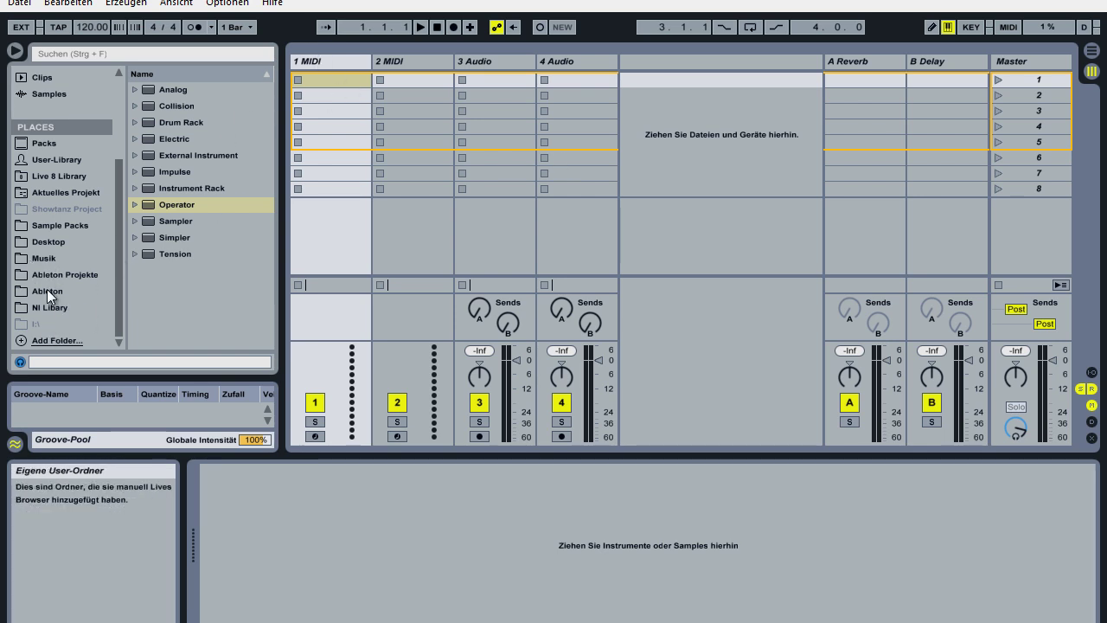
pyautogui.click(56, 224)
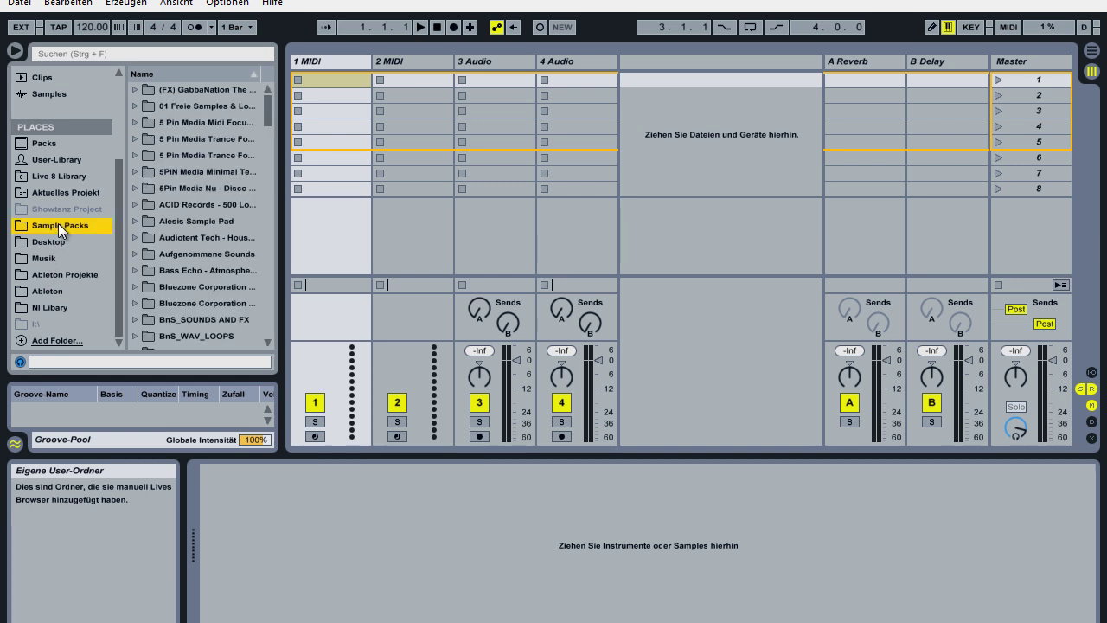
pyautogui.click(179, 53)
pyautogui.write('d')
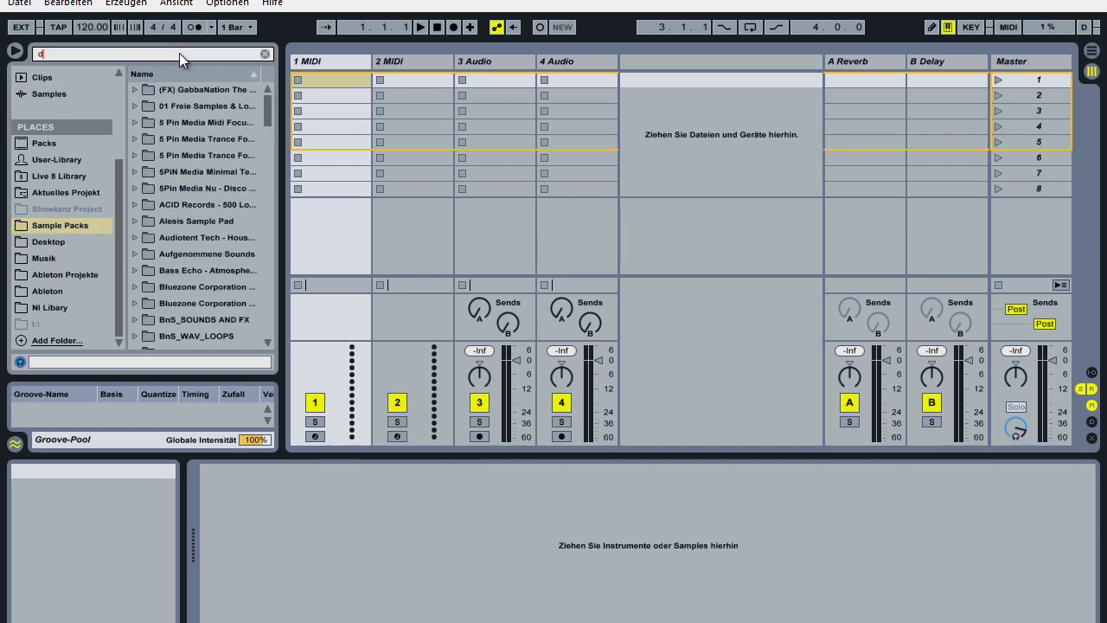
pyautogui.write('rum and')
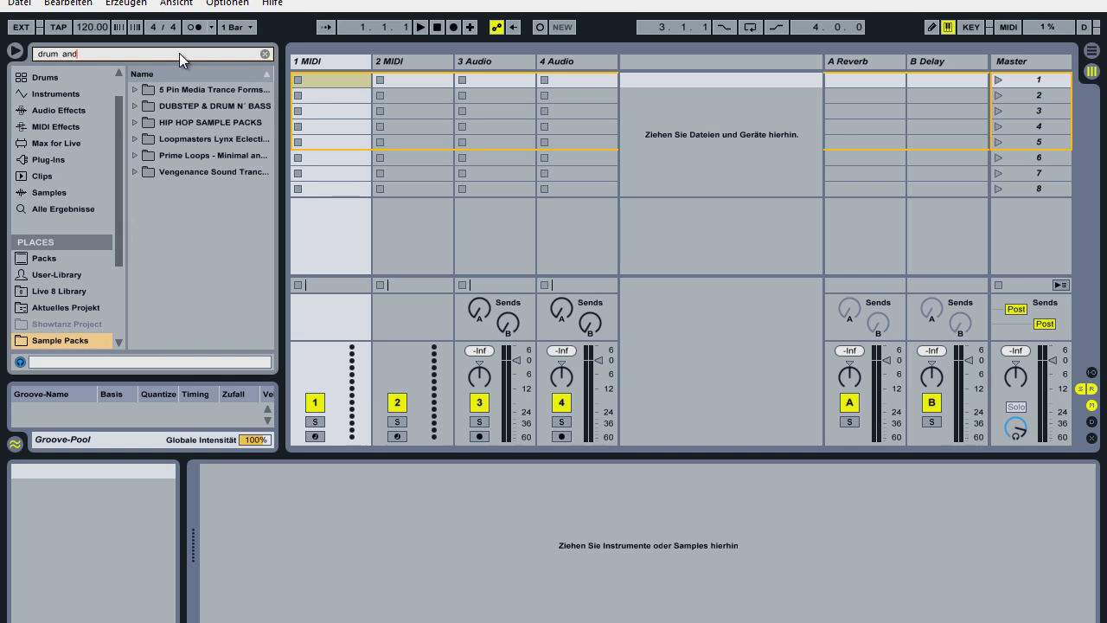
# Browse into DUBSTEP & DRUM N' BASS, the Loopmasters Lynx pack, and expand the drum loops folder inside LX2_WAV_LOOPS.
pyautogui.click(134, 105)
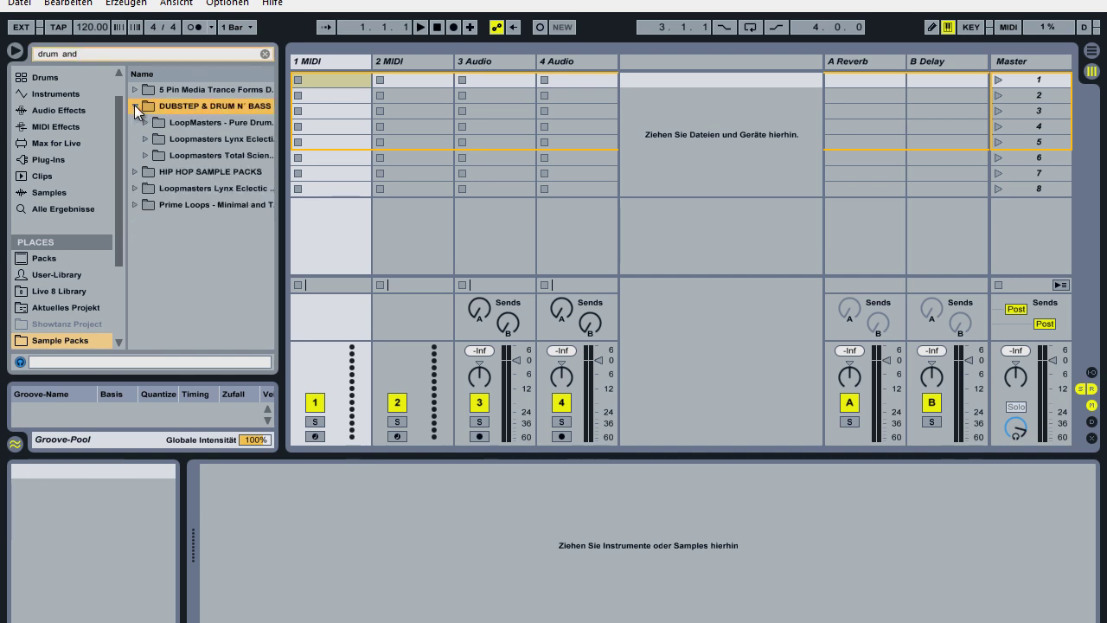
pyautogui.click(143, 123)
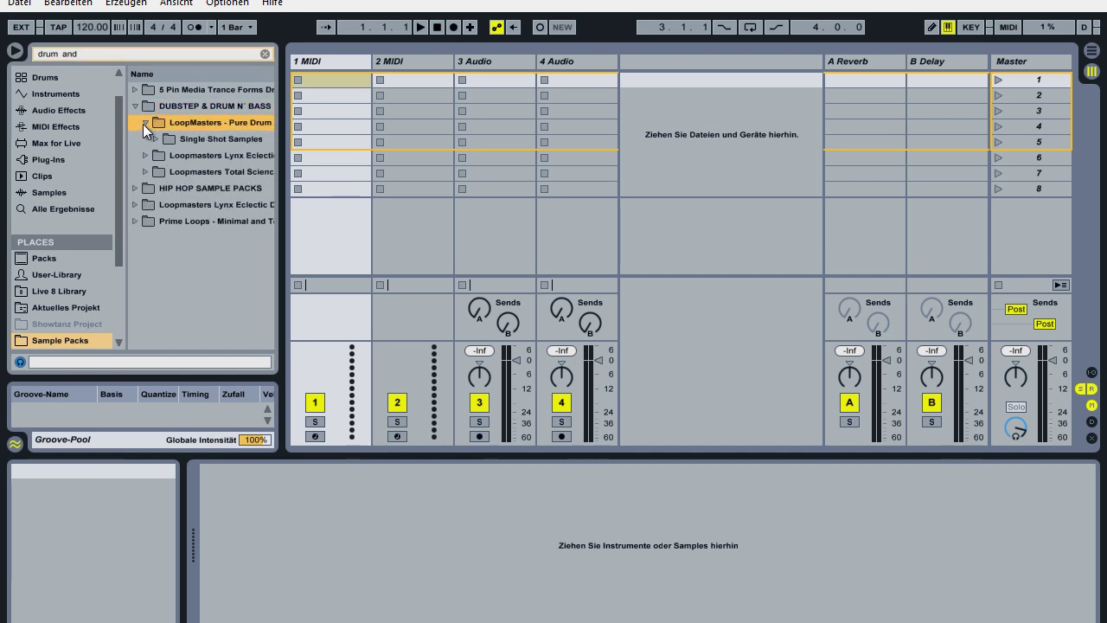
pyautogui.click(155, 137)
pyautogui.click(155, 137)
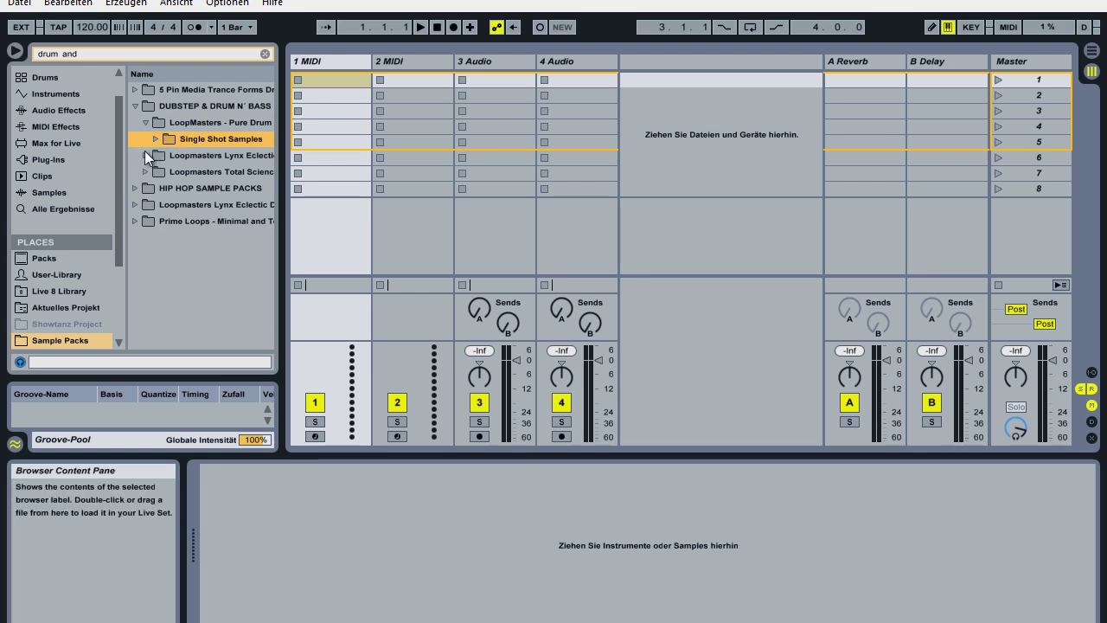
pyautogui.click(144, 151)
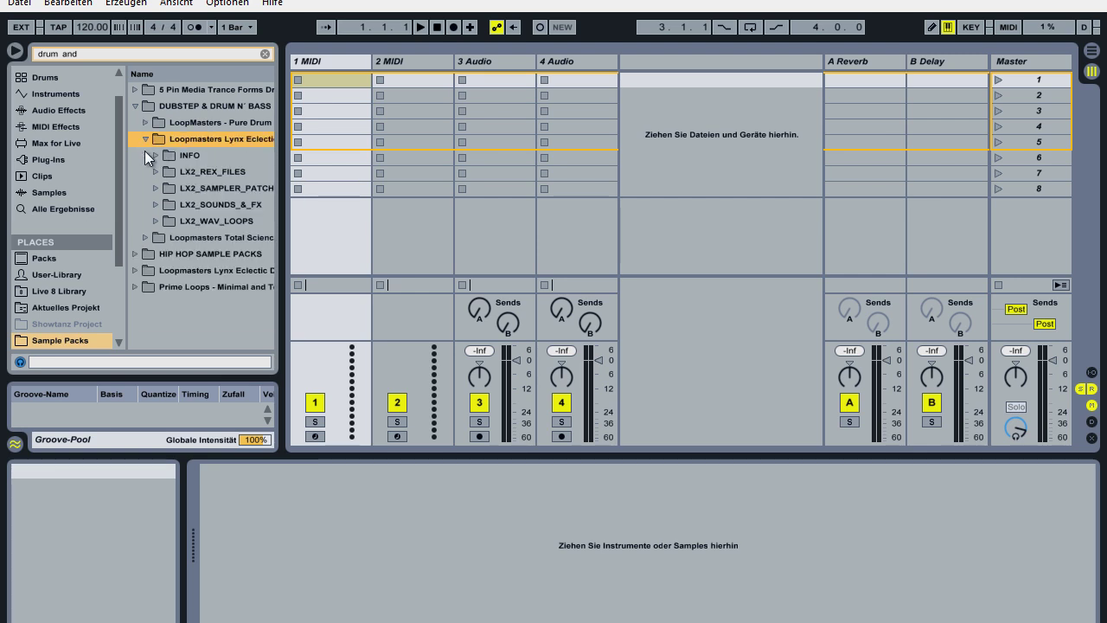
pyautogui.click(155, 222)
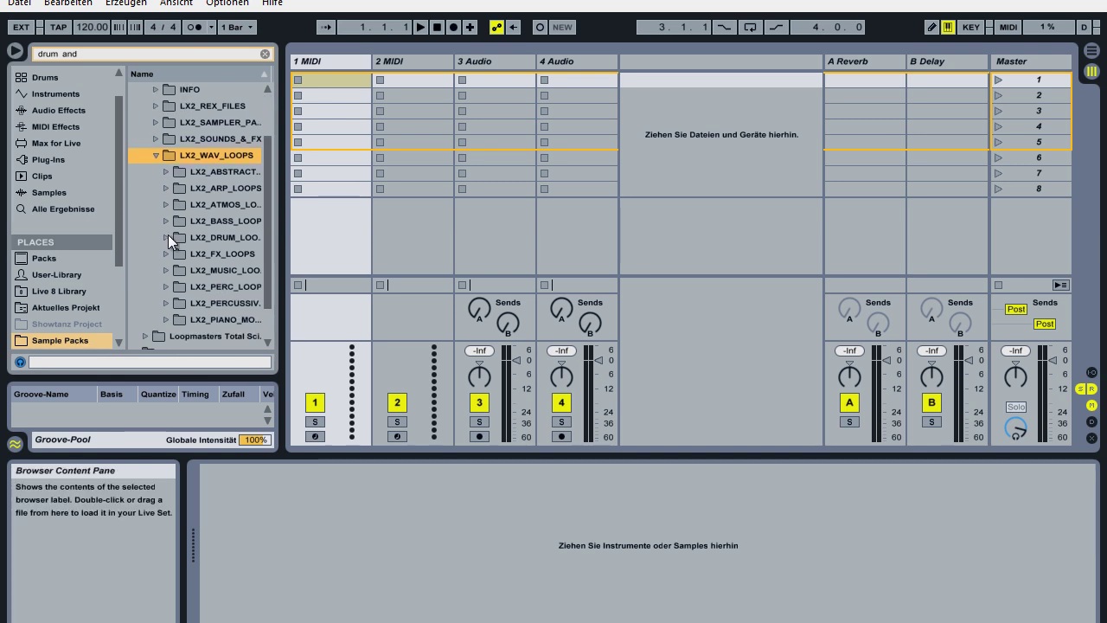
pyautogui.click(226, 237)
# Audition the drum loops in the folder one after another, from the LX2_170_HAND loop down to the first LX2_172_TABOO loop.
pyautogui.click(219, 155)
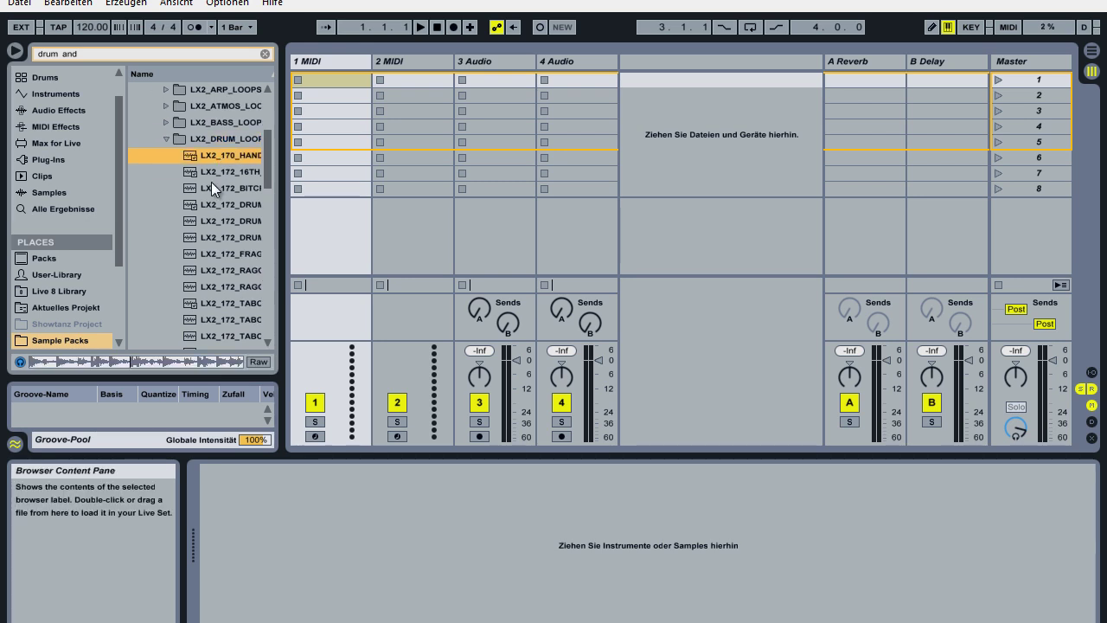
pyautogui.press('Down')
pyautogui.press('Down')
pyautogui.press('Down')
pyautogui.press('Down')
pyautogui.press('Down')
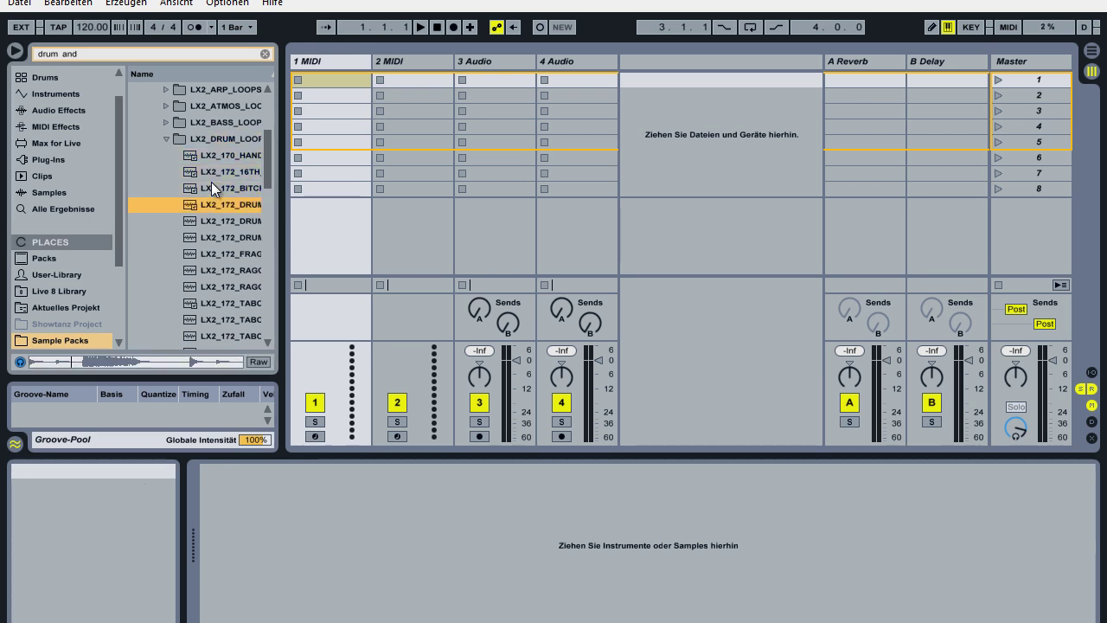
pyautogui.press('Down')
pyautogui.press('Down')
pyautogui.press('Down')
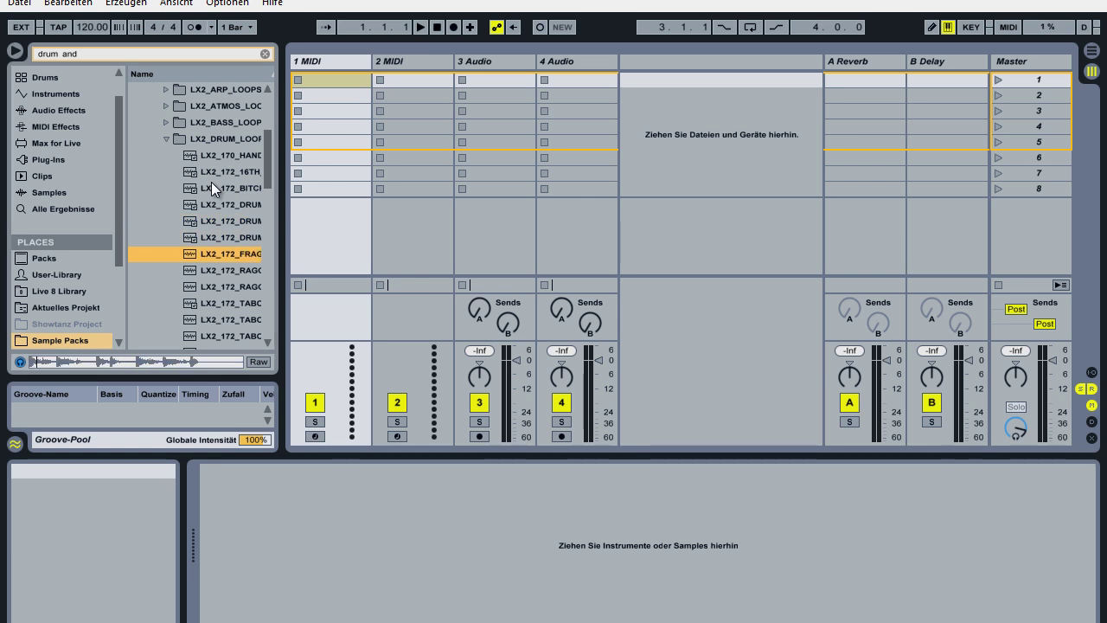
pyautogui.press('Down')
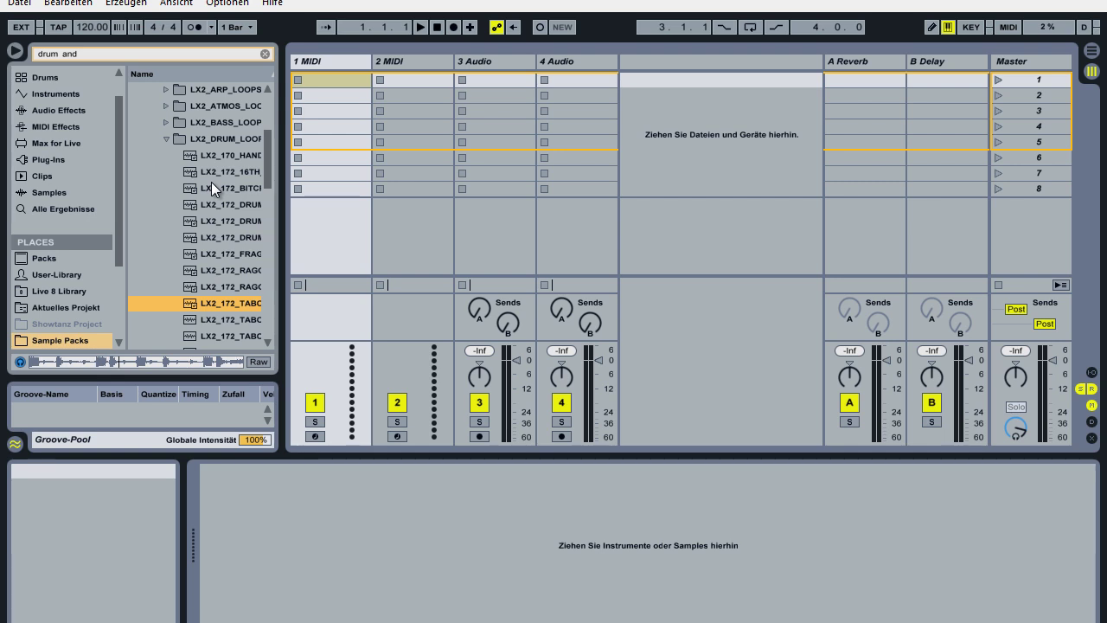
# Place the LX2_172_TABOO_BEAT loop at bar 1 of the first track in the arrangement and collapse the drum loops folder.
pyautogui.moveTo(209, 305); pyautogui.dragTo(292, 163)
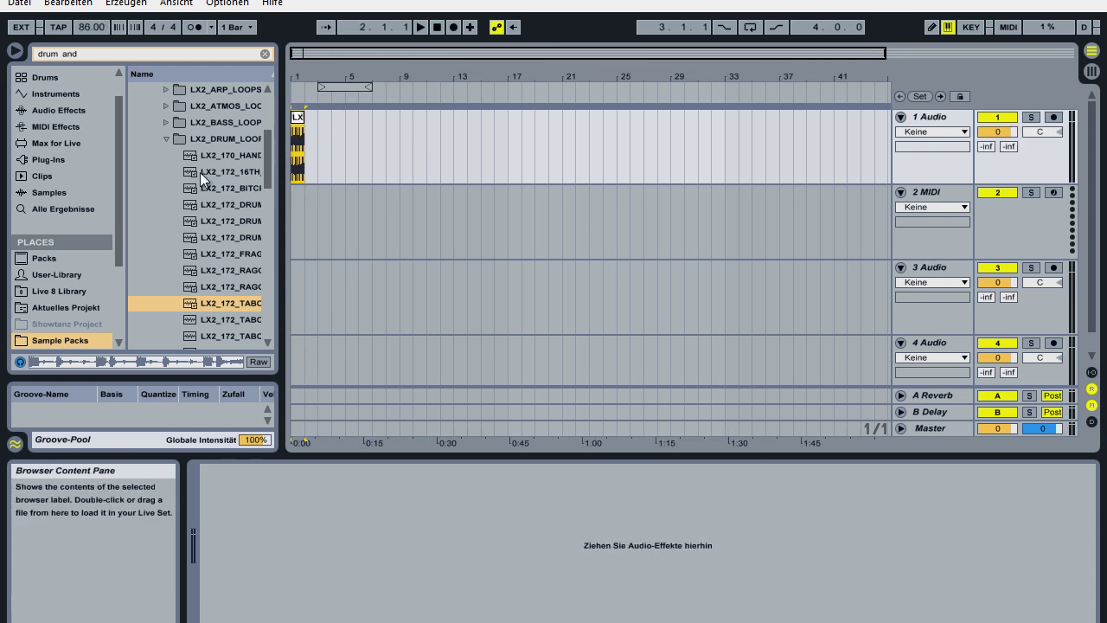
pyautogui.click(160, 145)
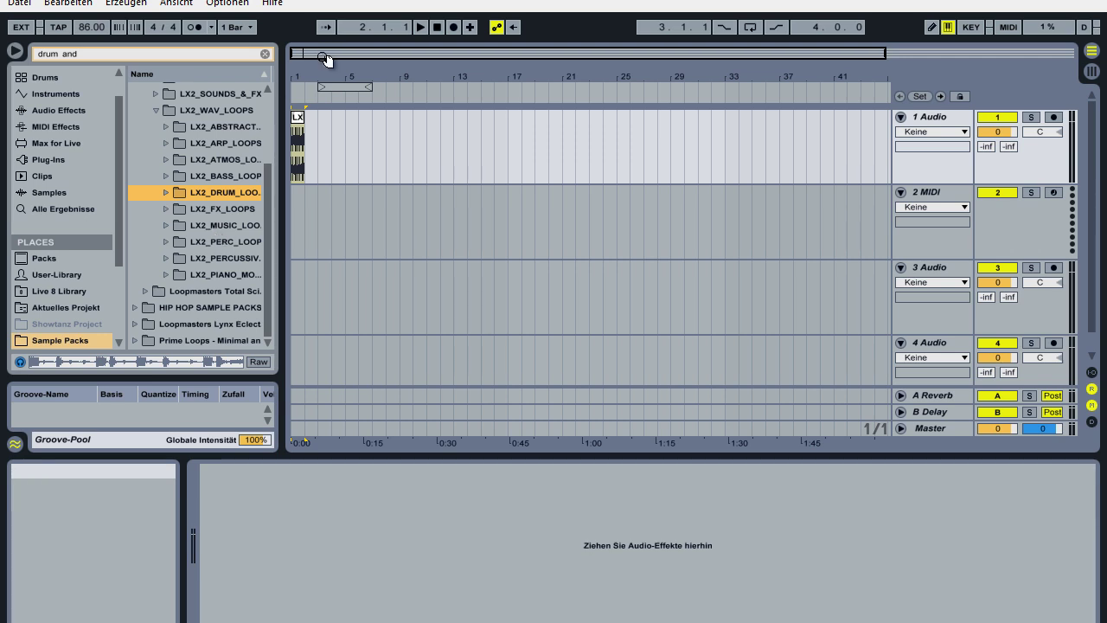
# Move the arrangement loop range to start at bar 1 and shorten it to one bar, matching the clip.
pyautogui.moveTo(333, 52); pyautogui.dragTo(339, 67)
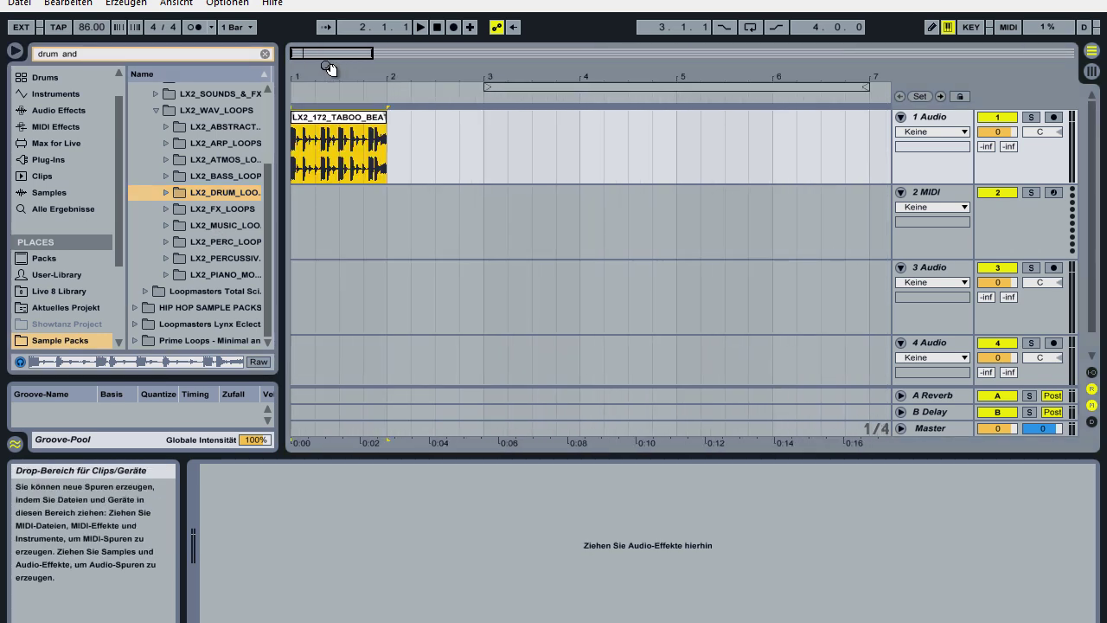
pyautogui.moveTo(605, 86); pyautogui.dragTo(408, 82)
pyautogui.moveTo(678, 86)
pyautogui.mouseDown()
pyautogui.moveTo(386, 87)
pyautogui.moveTo(339, 73)
pyautogui.moveTo(339, 48)
pyautogui.mouseUp()
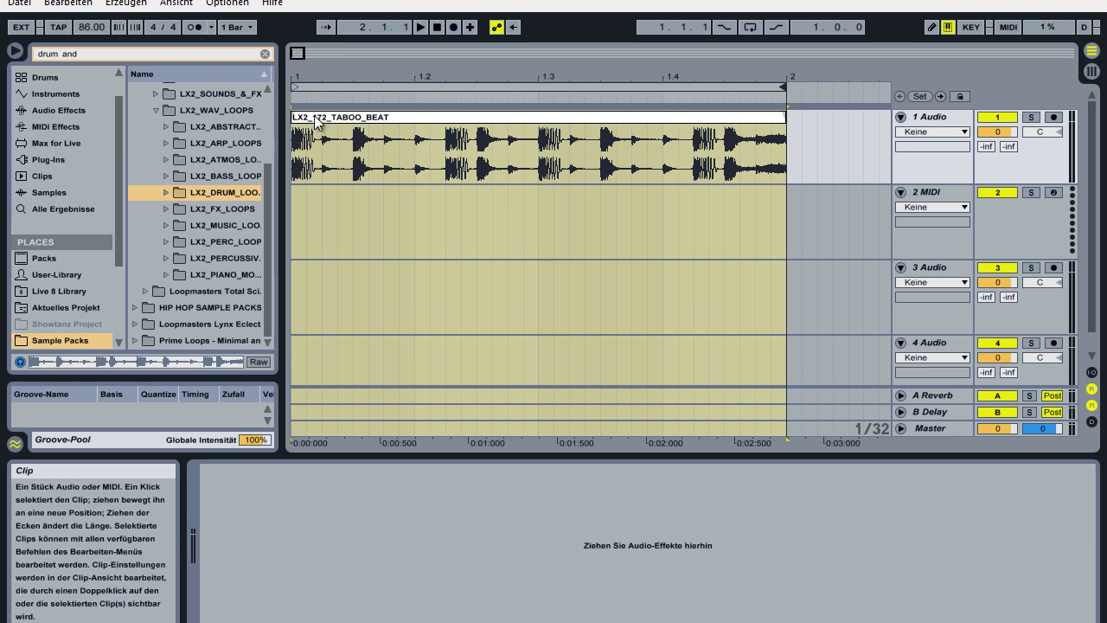
# Set the project tempo to 172 BPM and solo the first audio track.
pyautogui.click(81, 29)
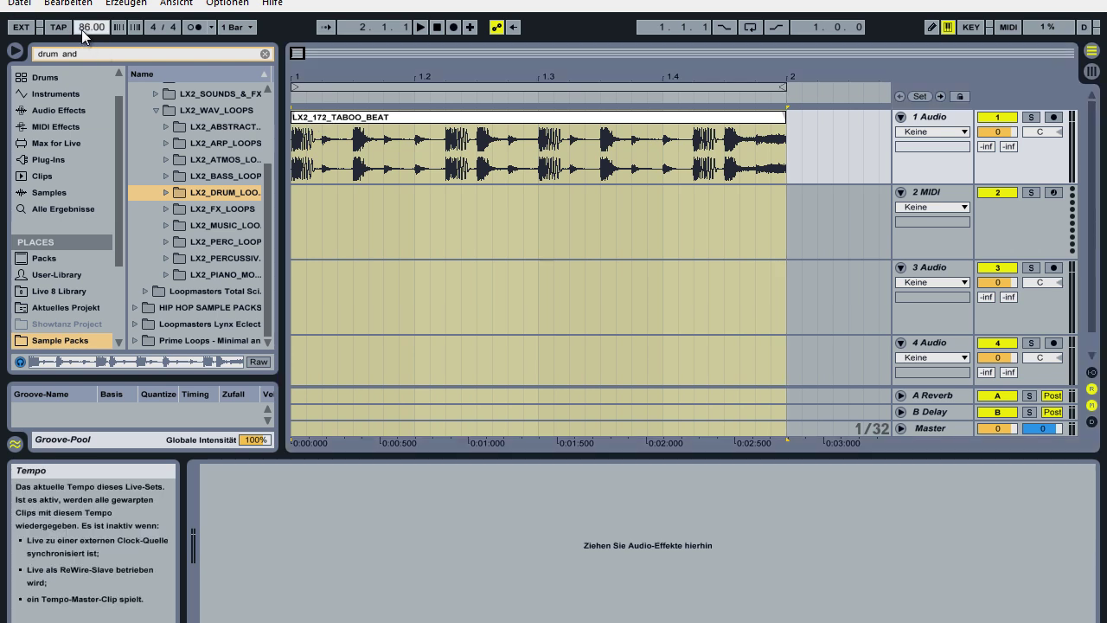
pyautogui.press('Return')
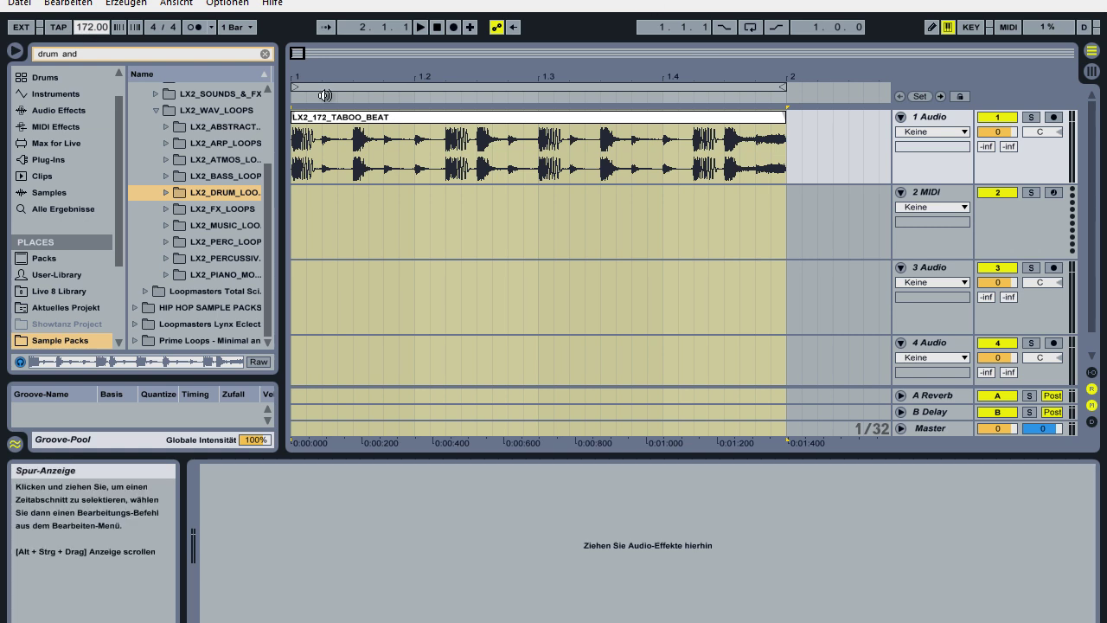
pyautogui.click(1030, 117)
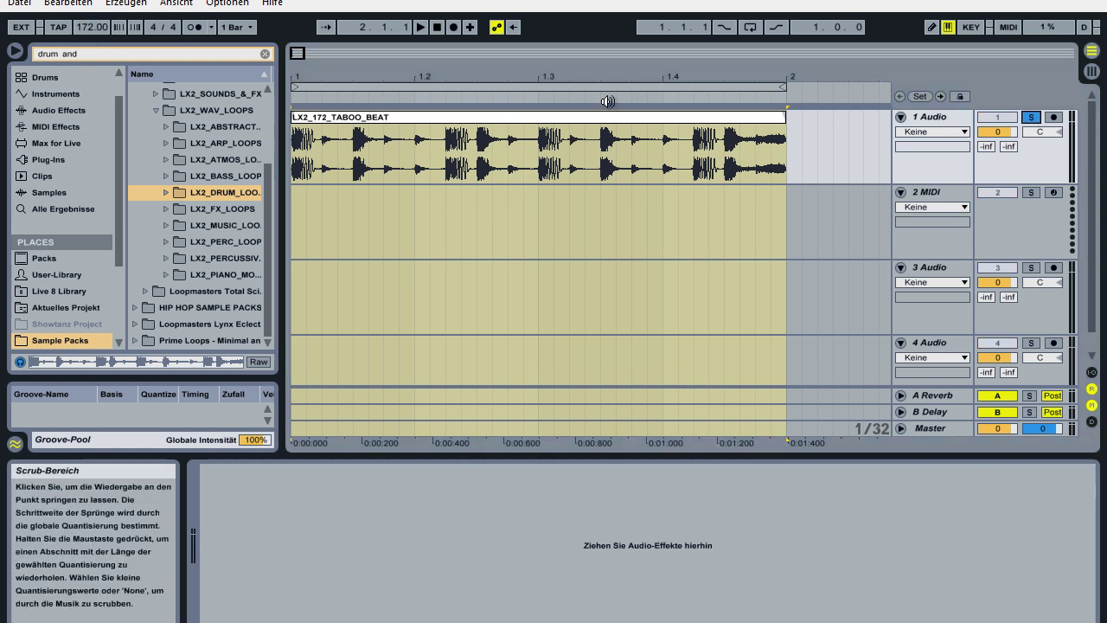
# Check the first track in the Session view and return to the Arrangement view.
pyautogui.click(1091, 72)
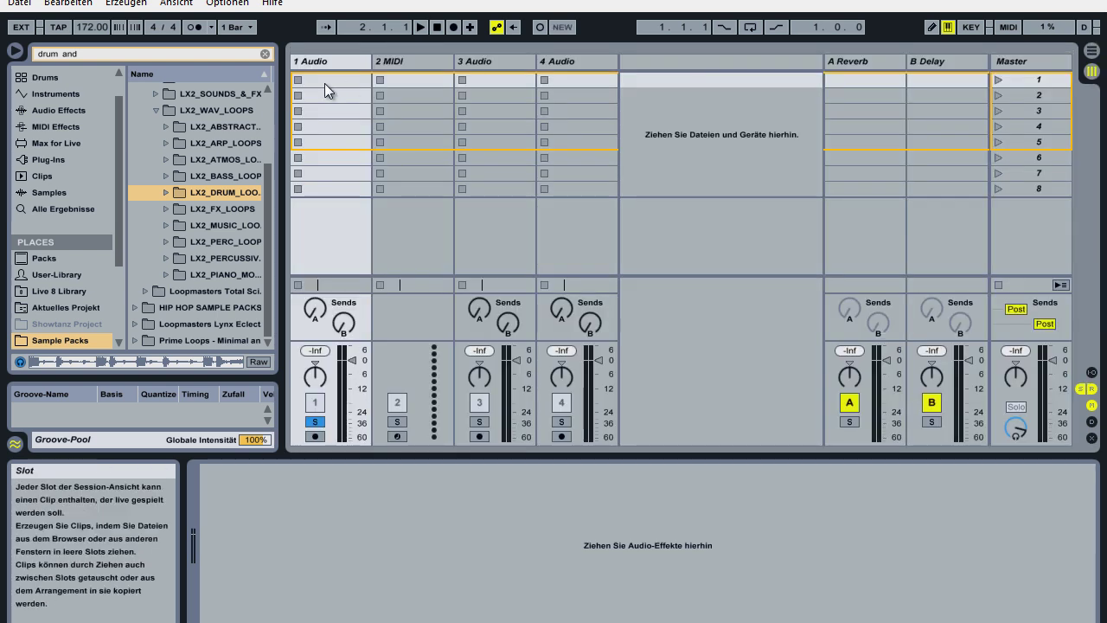
pyautogui.click(1091, 50)
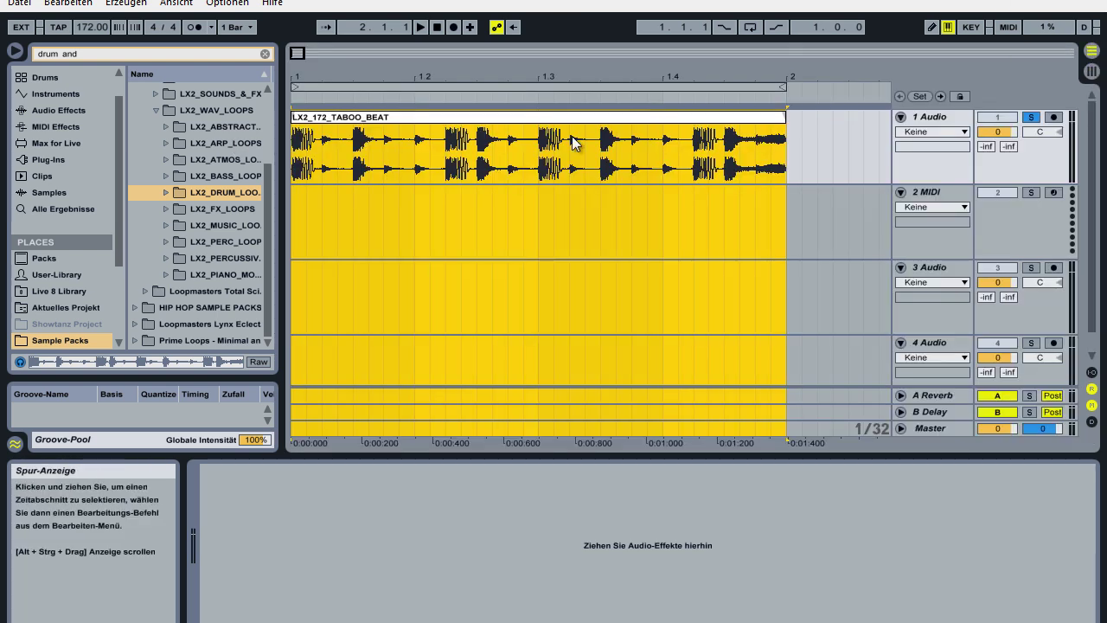
# Turn on arrangement looping and play the drum loop from the start of the song, stopping it after listening.
pyautogui.click(438, 28)
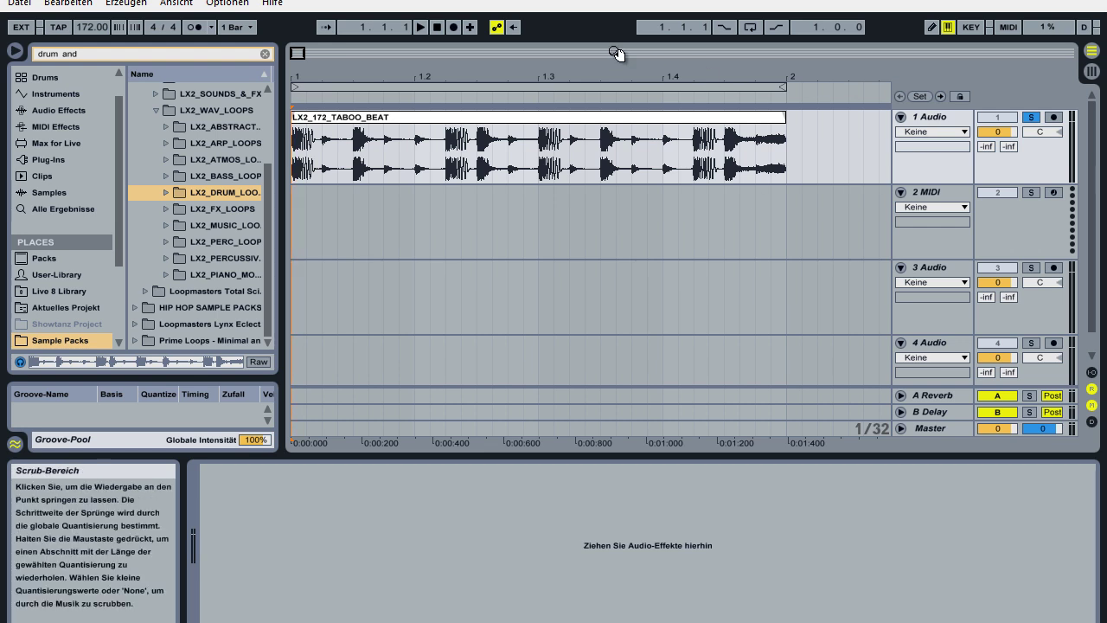
pyautogui.click(749, 31)
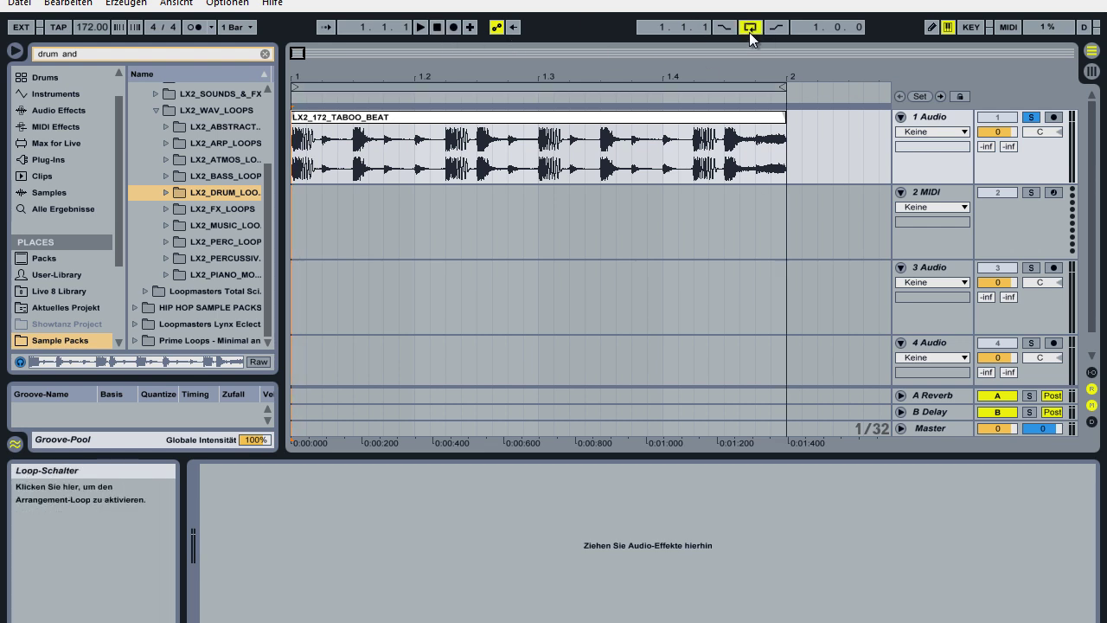
pyautogui.click(422, 28)
pyautogui.click(436, 27)
# Open the LX2_172_TABOO_BEAT clip's sample settings and switch Warp off and on again to re-warp it at 172 BPM.
pyautogui.doubleClick(337, 128)
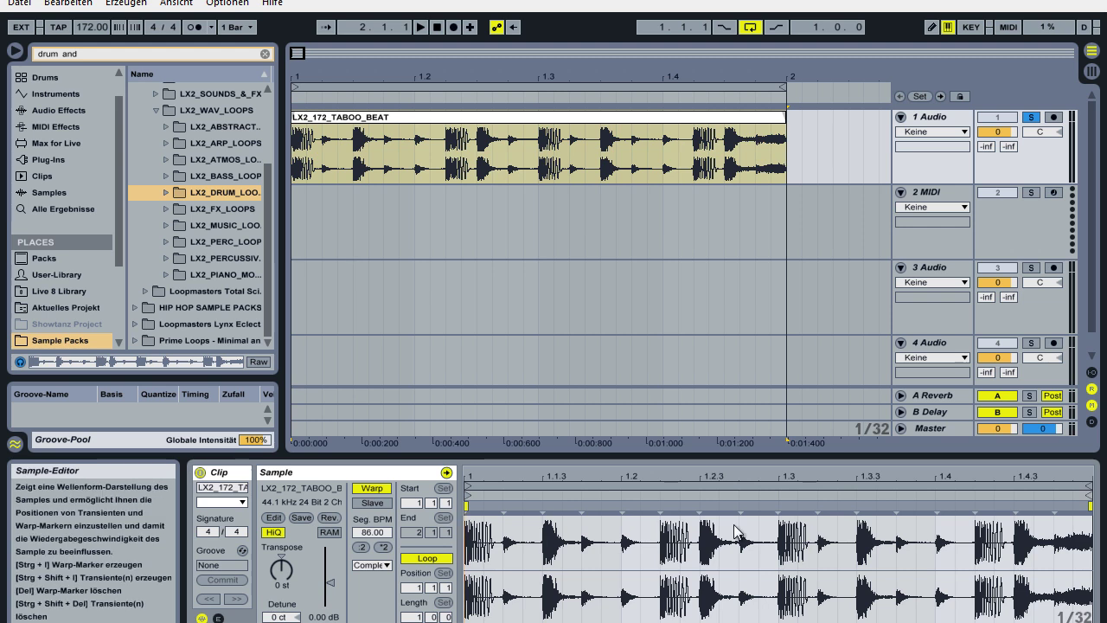
pyautogui.click(372, 489)
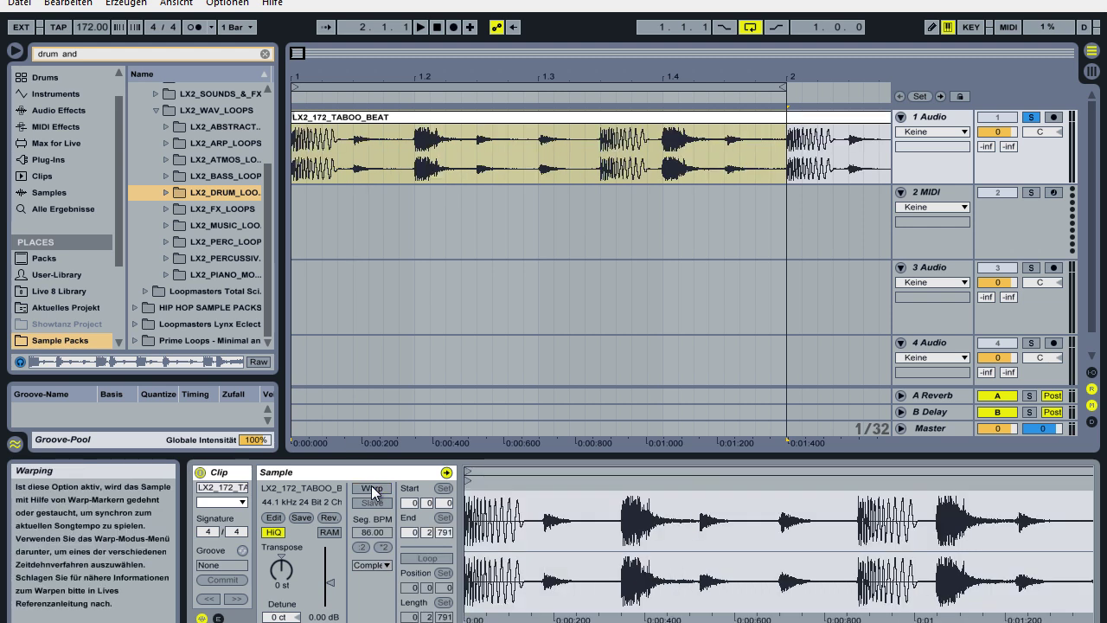
pyautogui.click(372, 489)
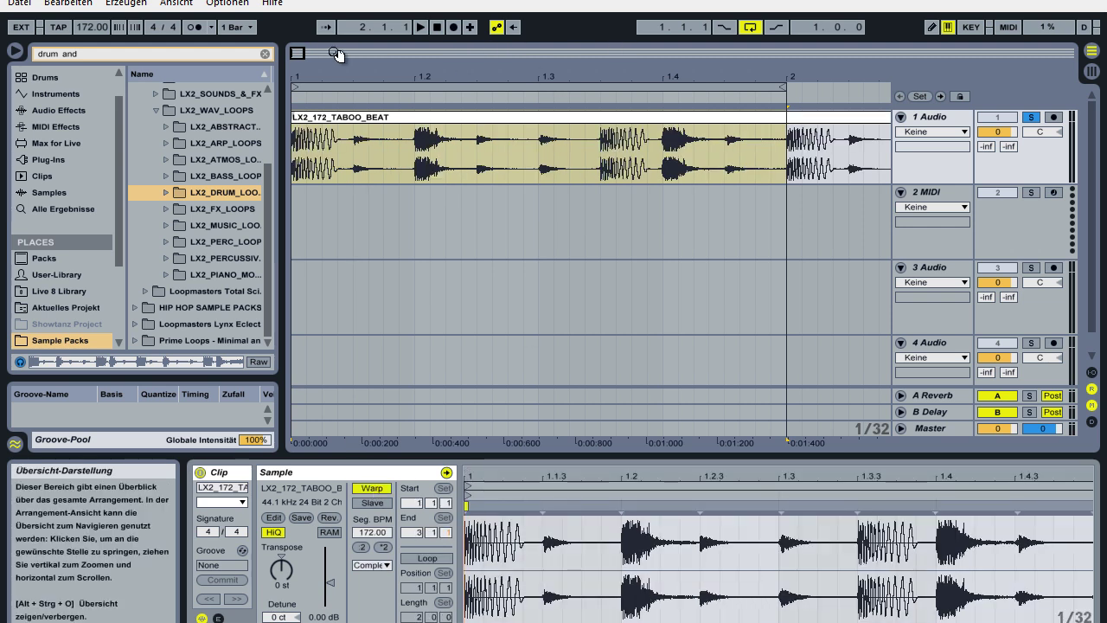
# Extend the arrangement loop to two bars to cover the whole drum clip and play it back briefly.
pyautogui.moveTo(299, 55); pyautogui.dragTo(300, 18)
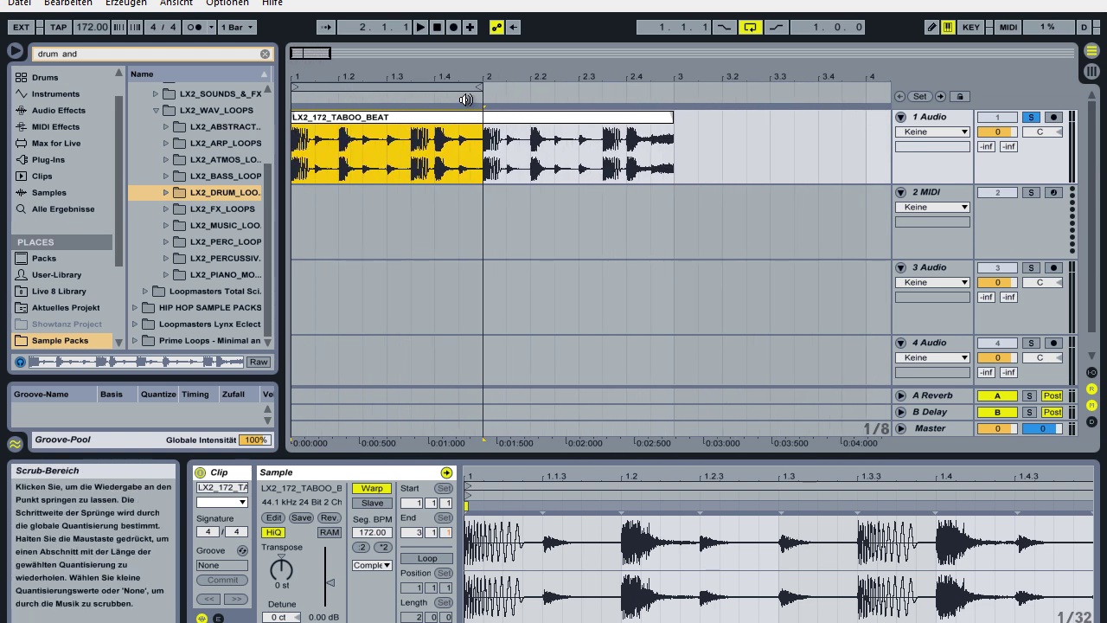
pyautogui.moveTo(479, 87); pyautogui.dragTo(672, 87)
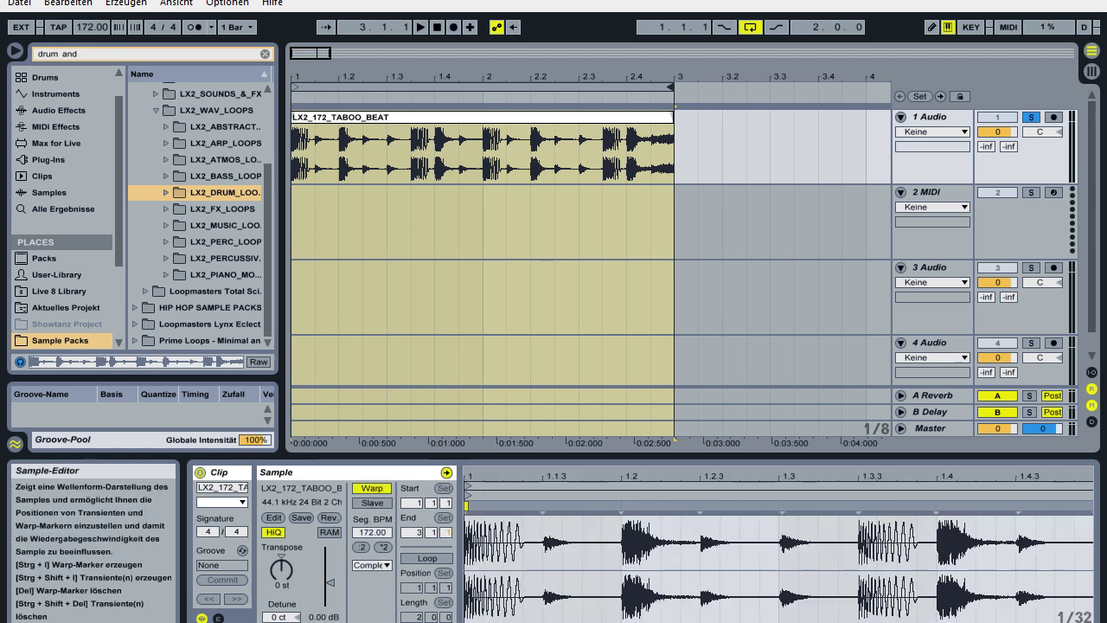
pyautogui.click(439, 28)
pyautogui.click(423, 29)
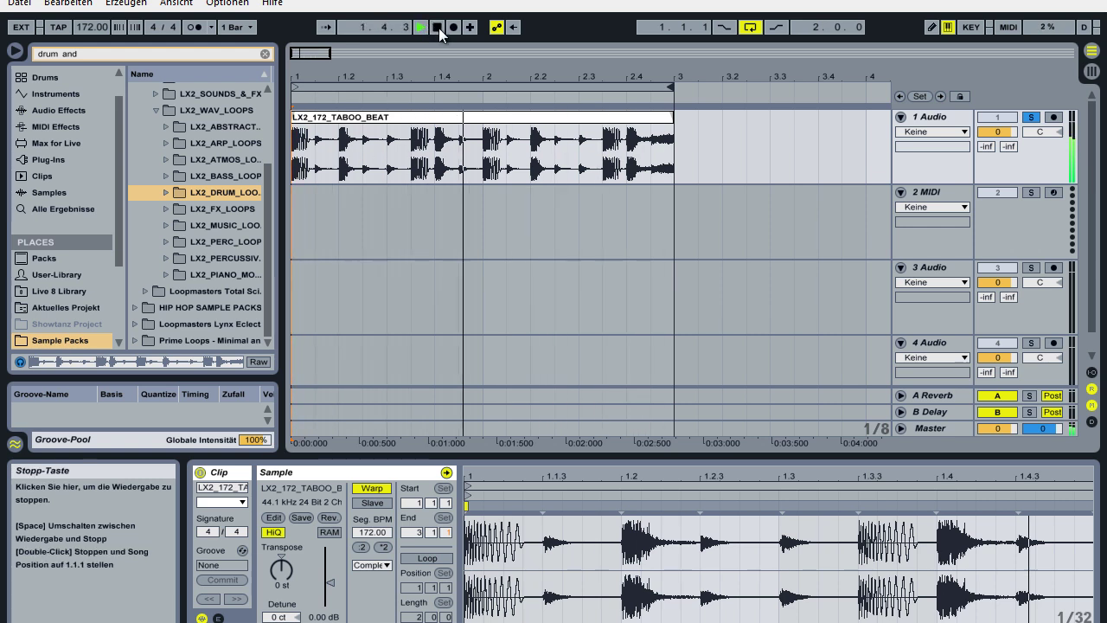
pyautogui.click(439, 28)
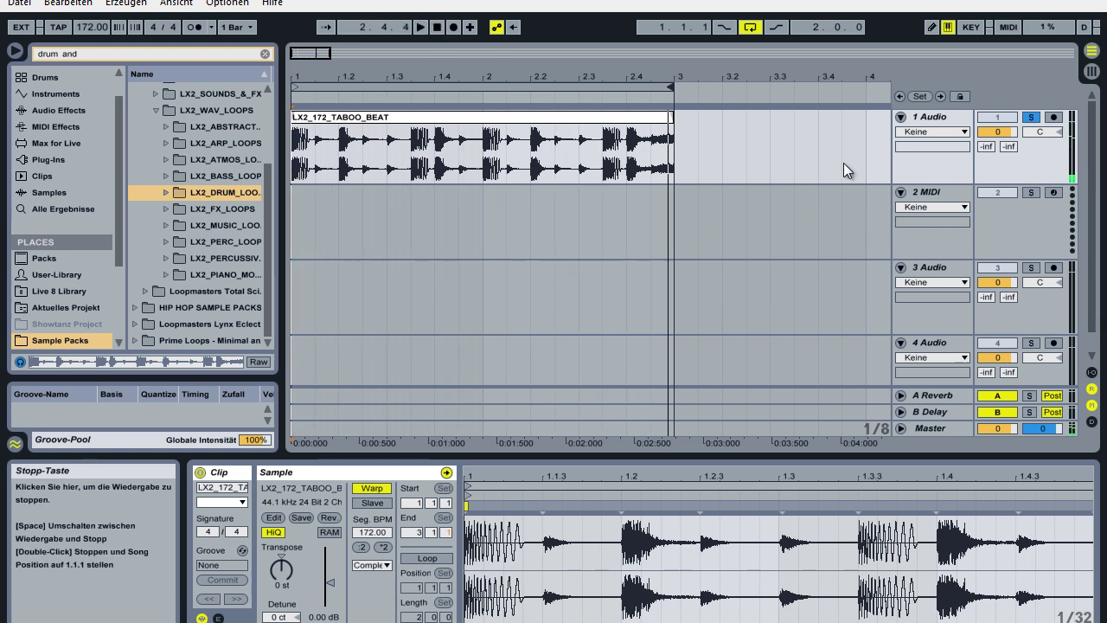
# Insert a new audio track below the second track.
pyautogui.rightClick(917, 193)
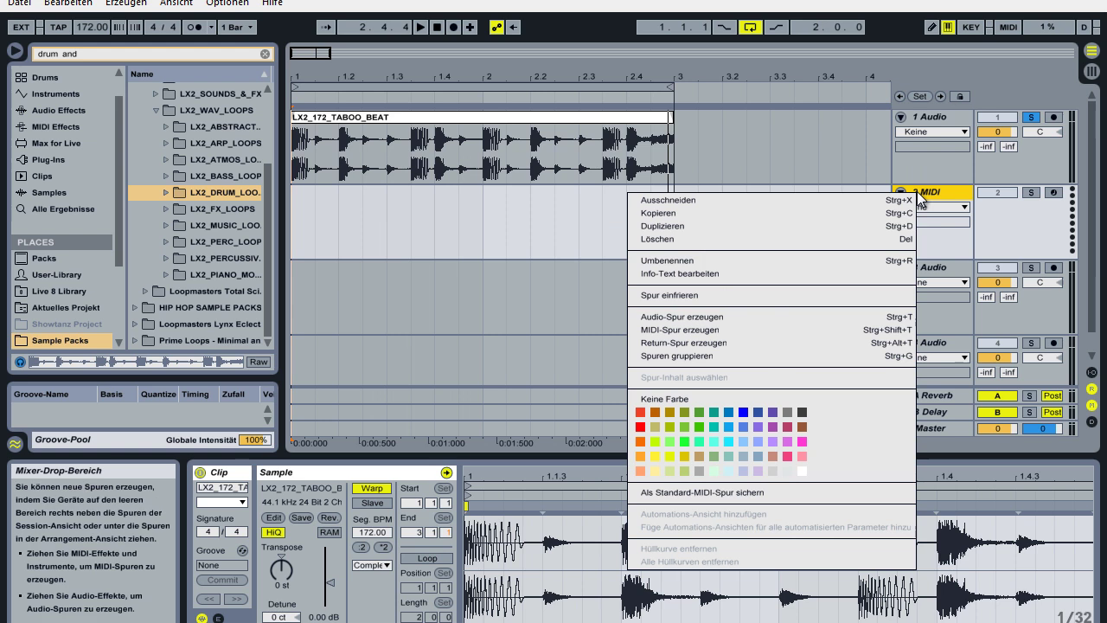
pyautogui.click(692, 318)
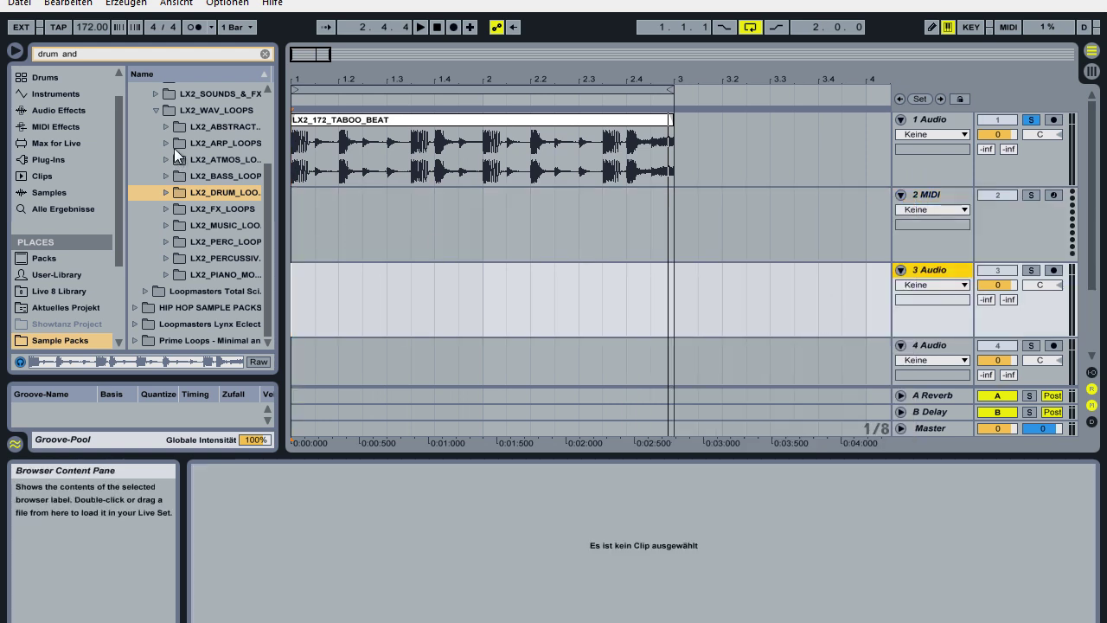
# Look through the DUBSTEP & DRUM N' BASS folder in the filtered browser results for single shot drum samples.
pyautogui.scroll(3, 176, 143)
pyautogui.click(157, 190)
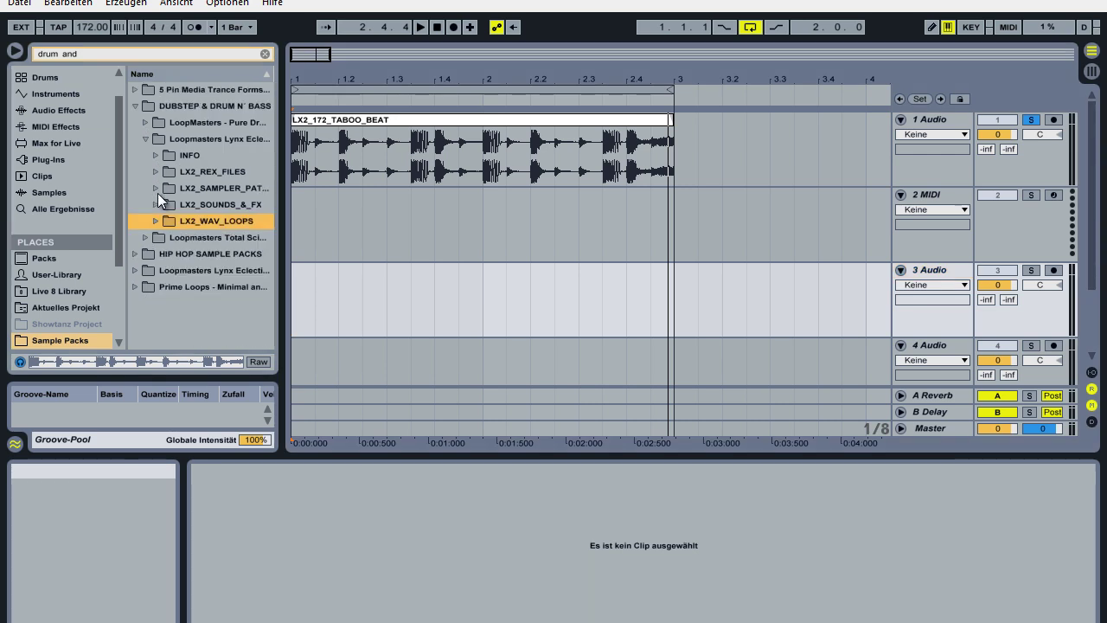
pyautogui.click(136, 106)
pyautogui.click(135, 106)
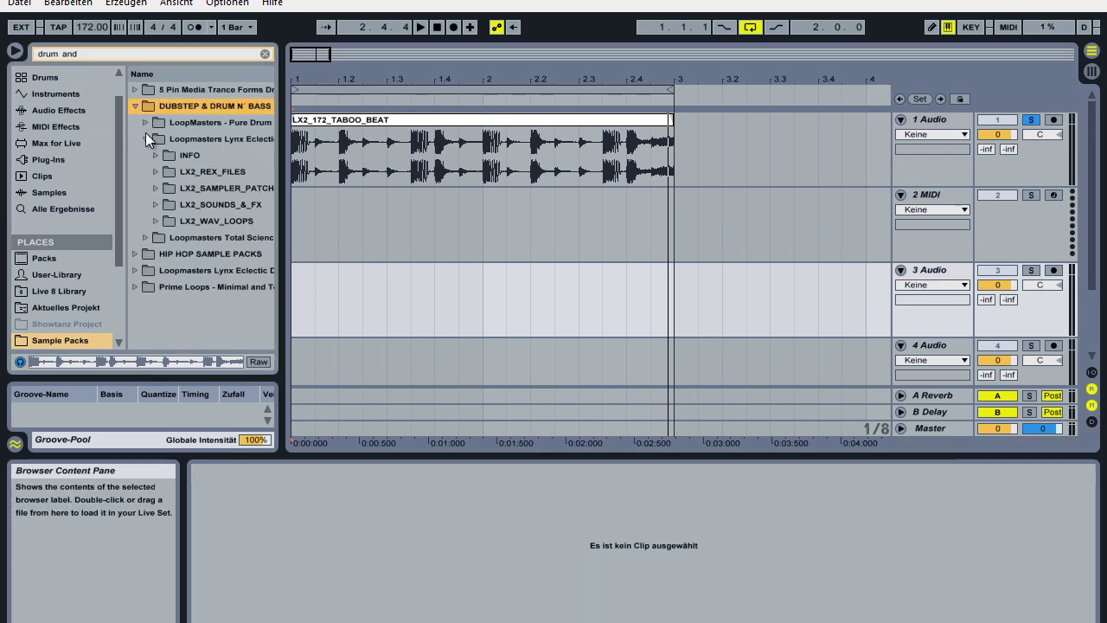
pyautogui.click(145, 139)
pyautogui.click(142, 122)
pyautogui.click(155, 139)
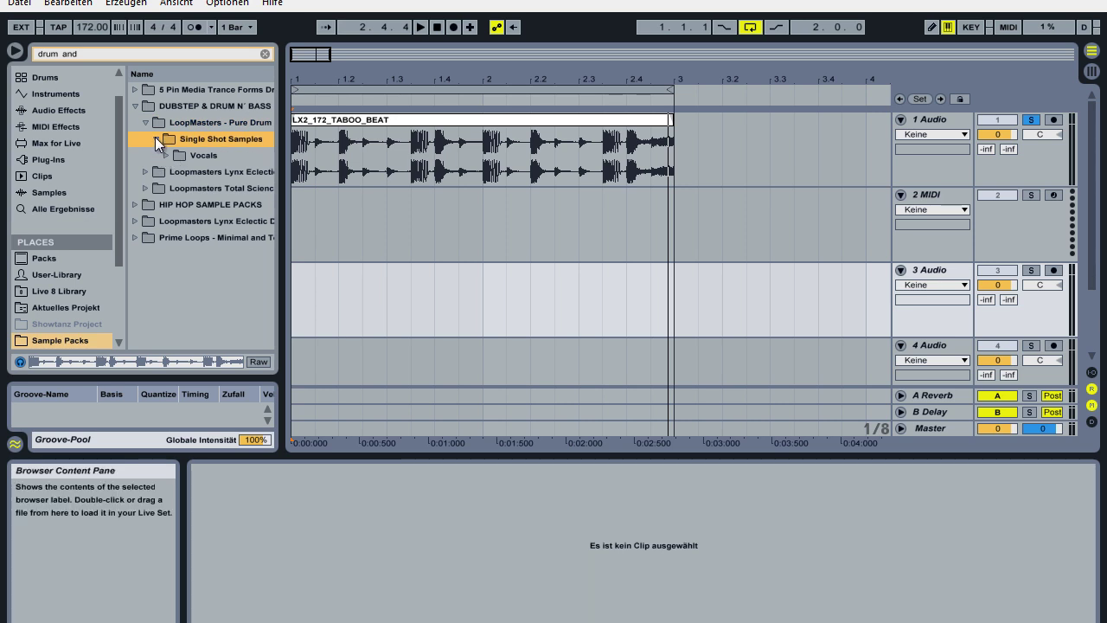
pyautogui.click(155, 139)
pyautogui.click(145, 121)
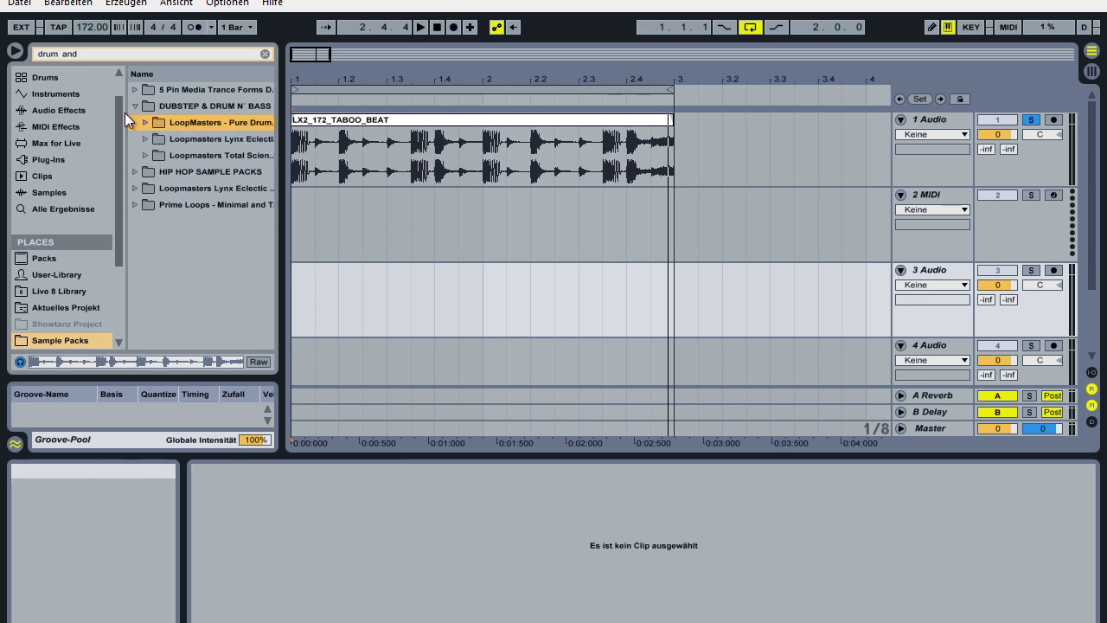
# Clear the browser search and open the Pure Drum pack's PDNB_KICKS folder under Single Drum Hits, with the browser widened.
pyautogui.click(263, 54)
pyautogui.scroll(-8, 201, 229)
pyautogui.click(144, 155)
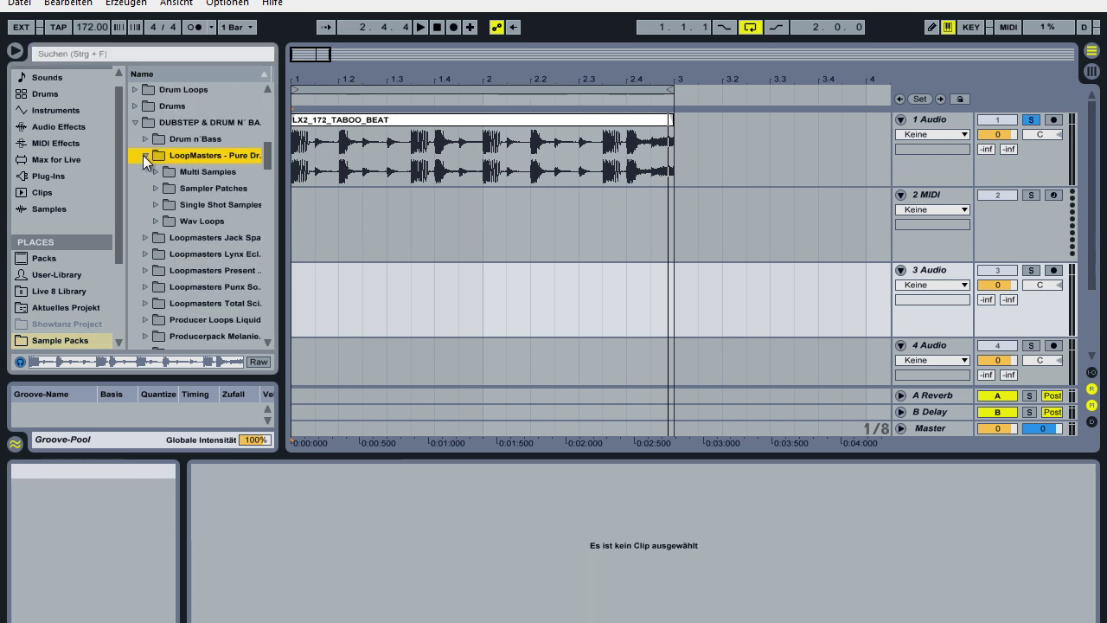
pyautogui.click(156, 200)
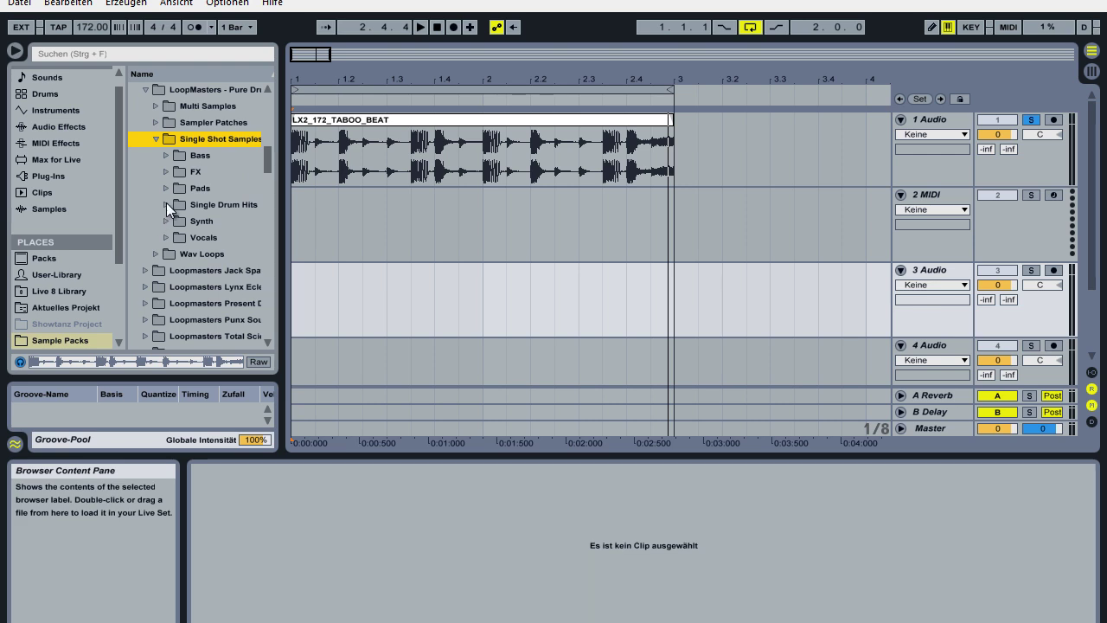
pyautogui.click(166, 204)
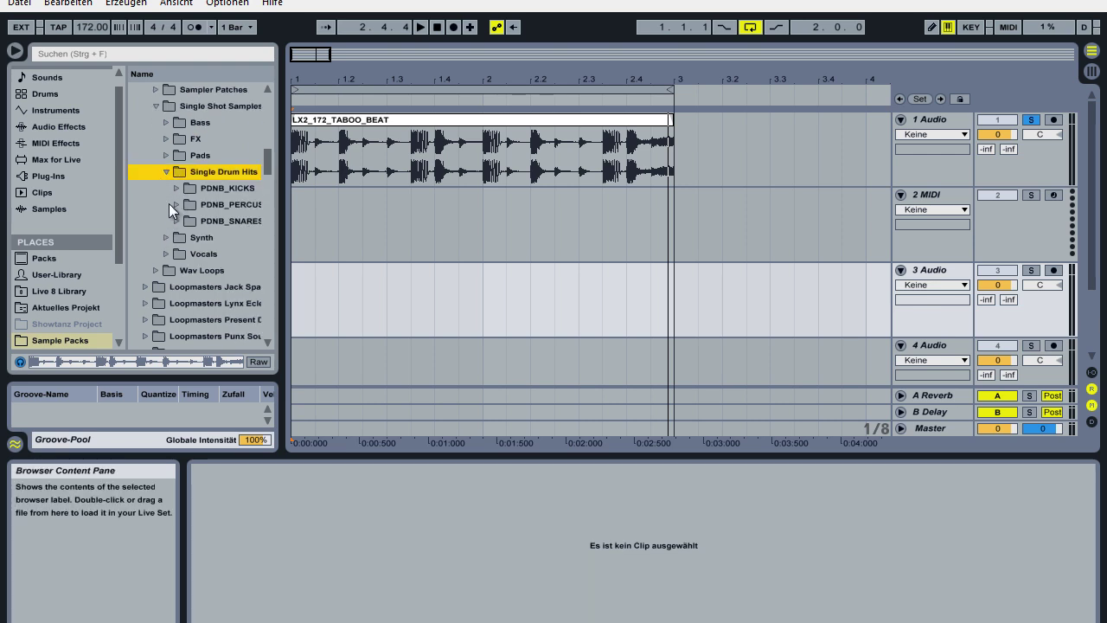
pyautogui.click(173, 192)
pyautogui.moveTo(279, 154); pyautogui.dragTo(326, 154)
# Audition the kick samples in the PDNB_KICKS folder up to PDB_KICK_06.wav.
pyautogui.click(230, 130)
pyautogui.press('Down')
pyautogui.press('Down')
pyautogui.press('Up')
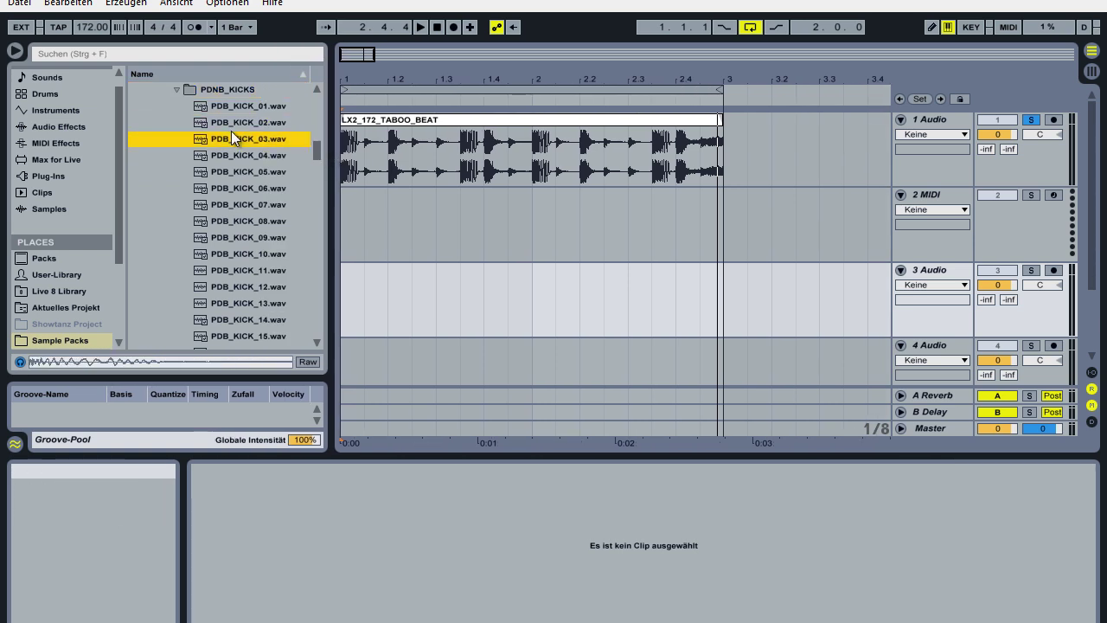
pyautogui.press('Tab')
pyautogui.press('Tab')
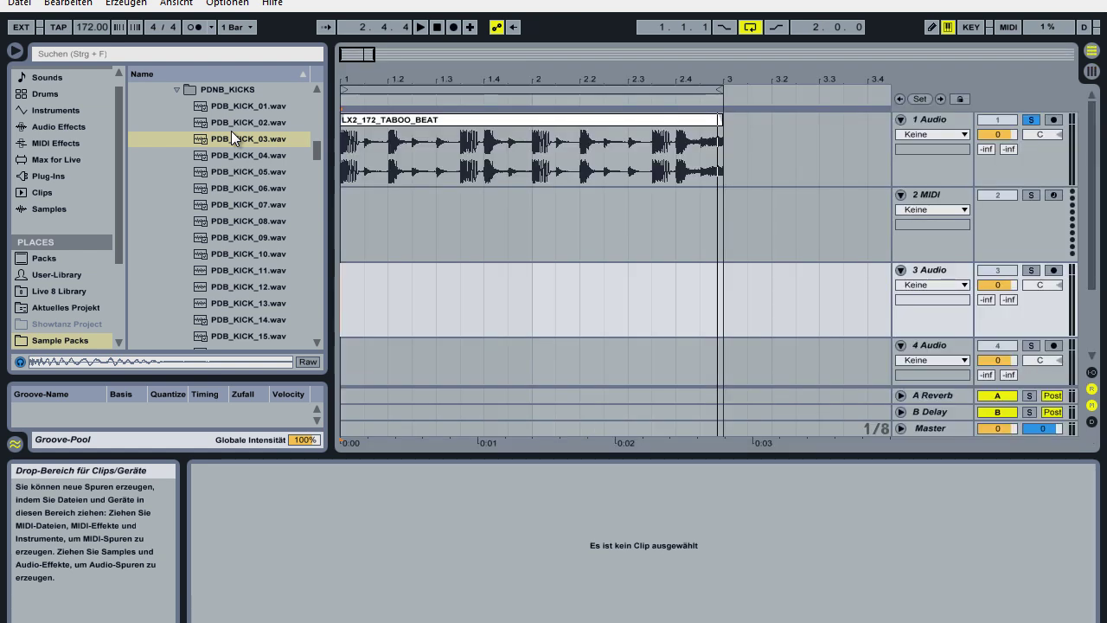
pyautogui.press('Down')
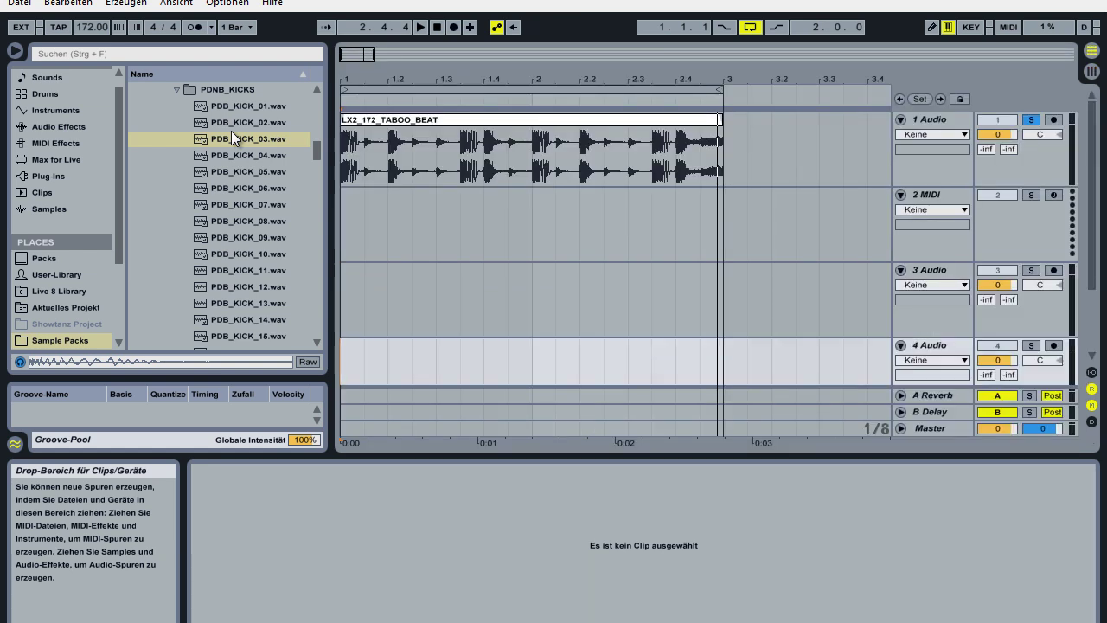
pyautogui.click(231, 130)
pyautogui.press('Down')
pyautogui.press('Down')
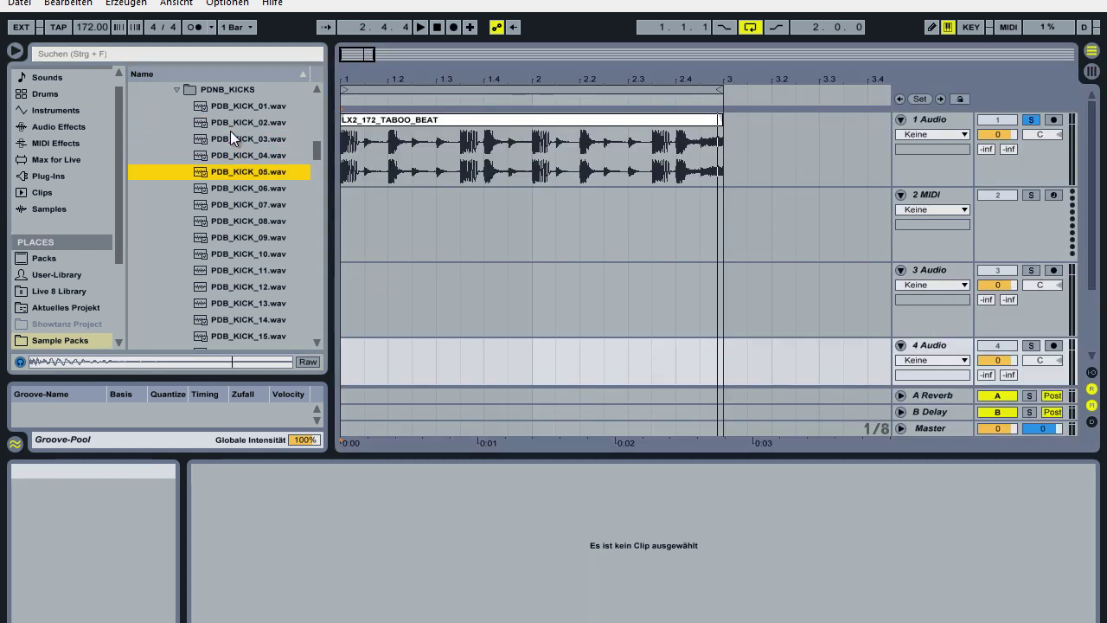
pyautogui.press('Down')
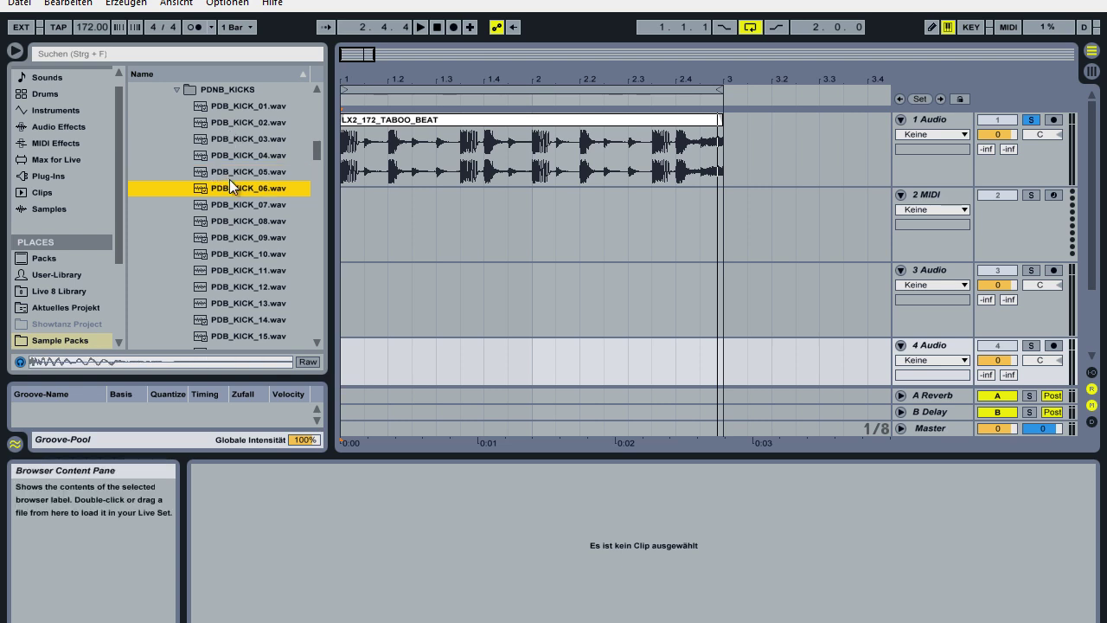
# Place PDB_KICK_06.wav at the start of the second track and copy it to the drum loop's next kick at 1.3.3.
pyautogui.moveTo(233, 189); pyautogui.dragTo(349, 202)
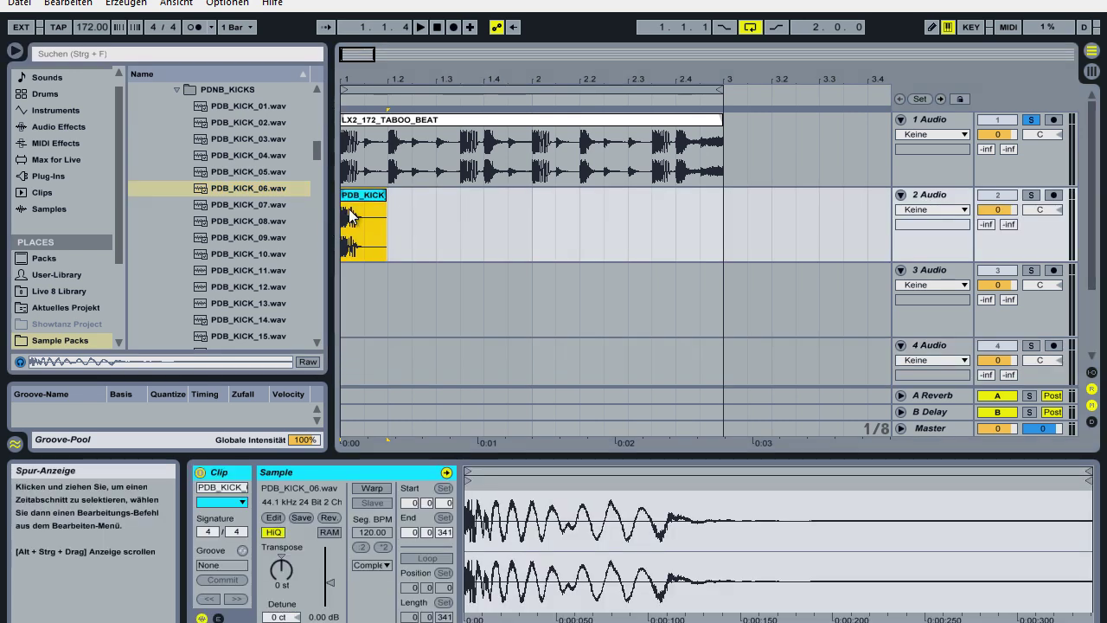
pyautogui.moveTo(361, 194); pyautogui.dragTo(463, 194)
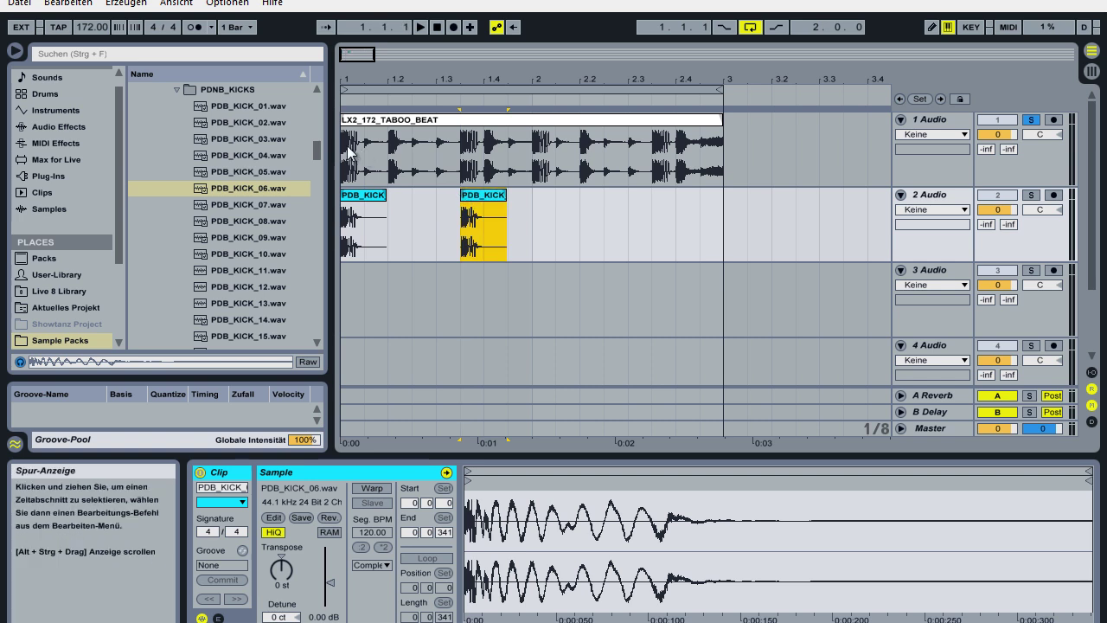
pyautogui.click(436, 27)
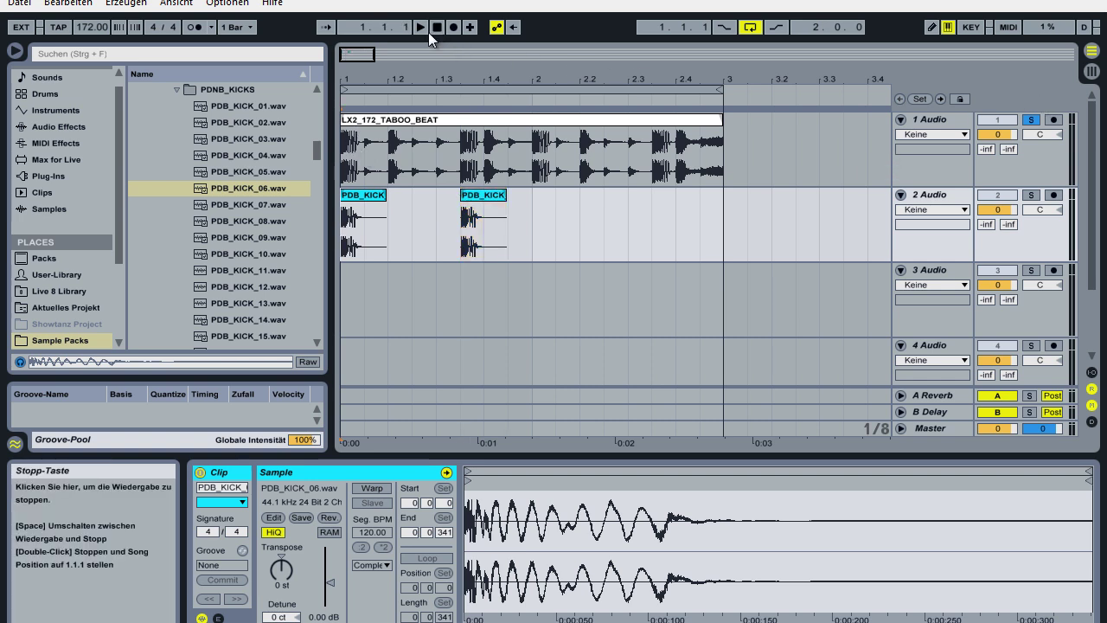
pyautogui.moveTo(356, 53); pyautogui.dragTo(350, 52)
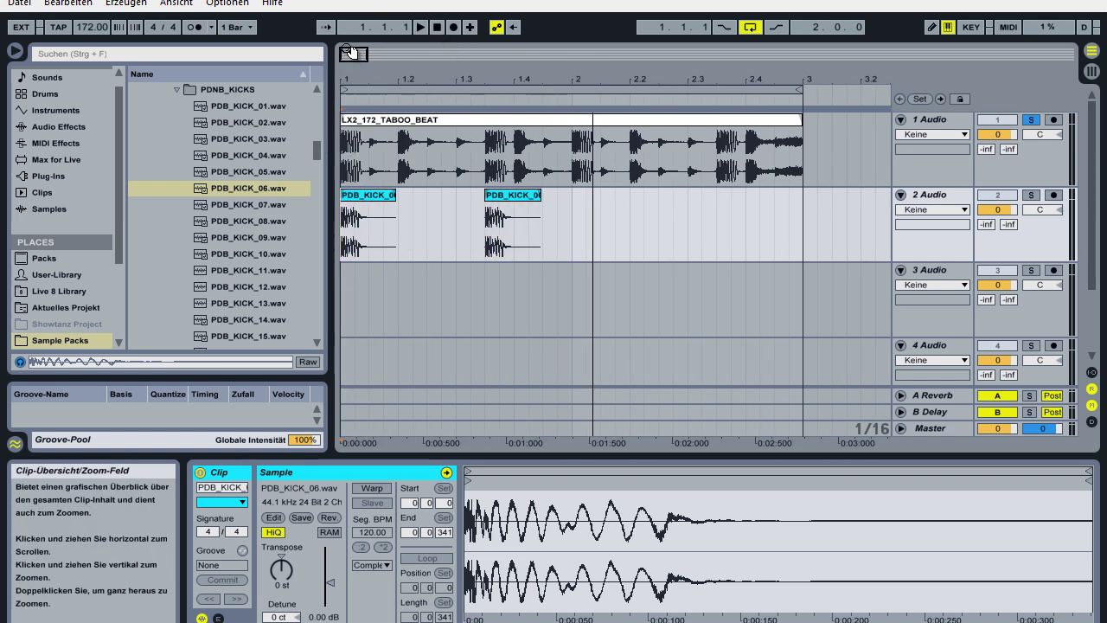
# Listen to the loop for reference and copy the kick clips to 2.1 and 2.3.3 in the second bar.
pyautogui.click(420, 26)
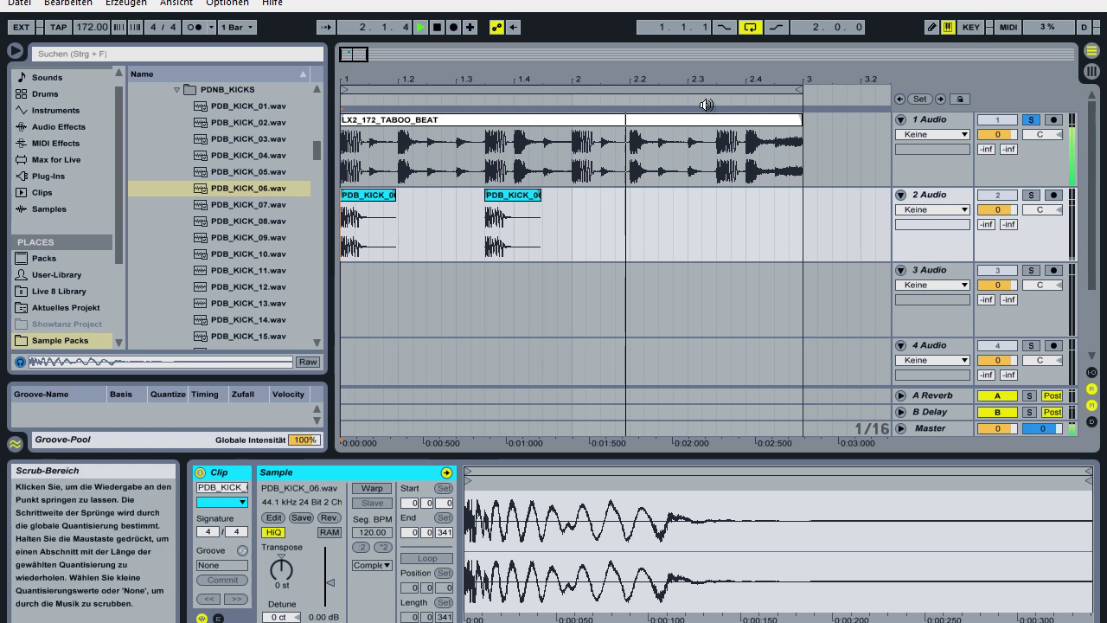
pyautogui.click(436, 28)
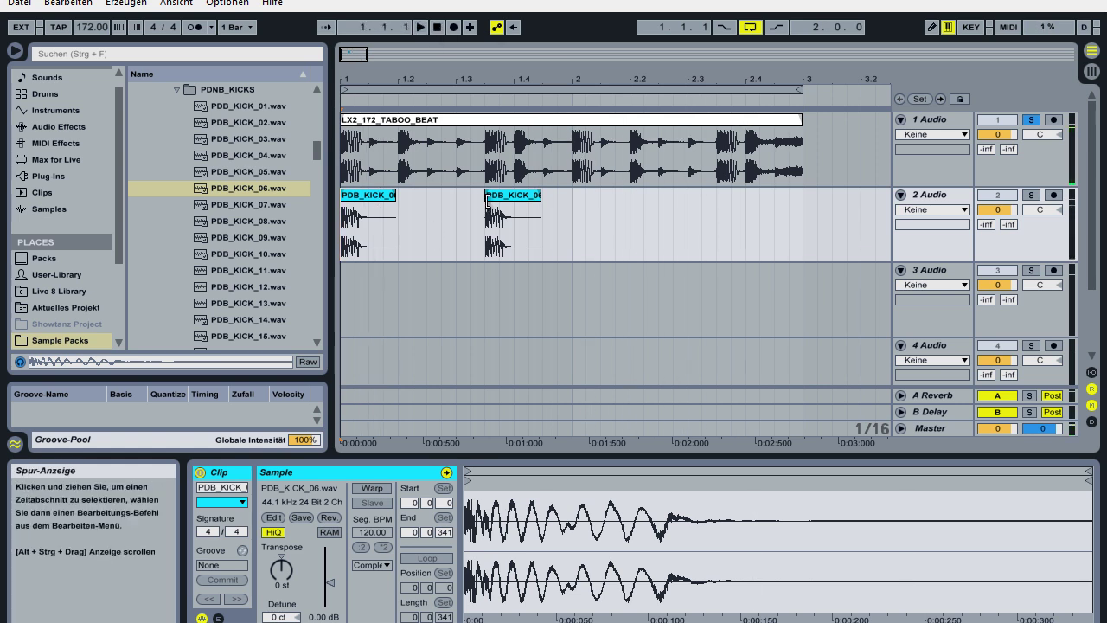
pyautogui.click(525, 198)
pyautogui.moveTo(504, 194); pyautogui.dragTo(731, 209)
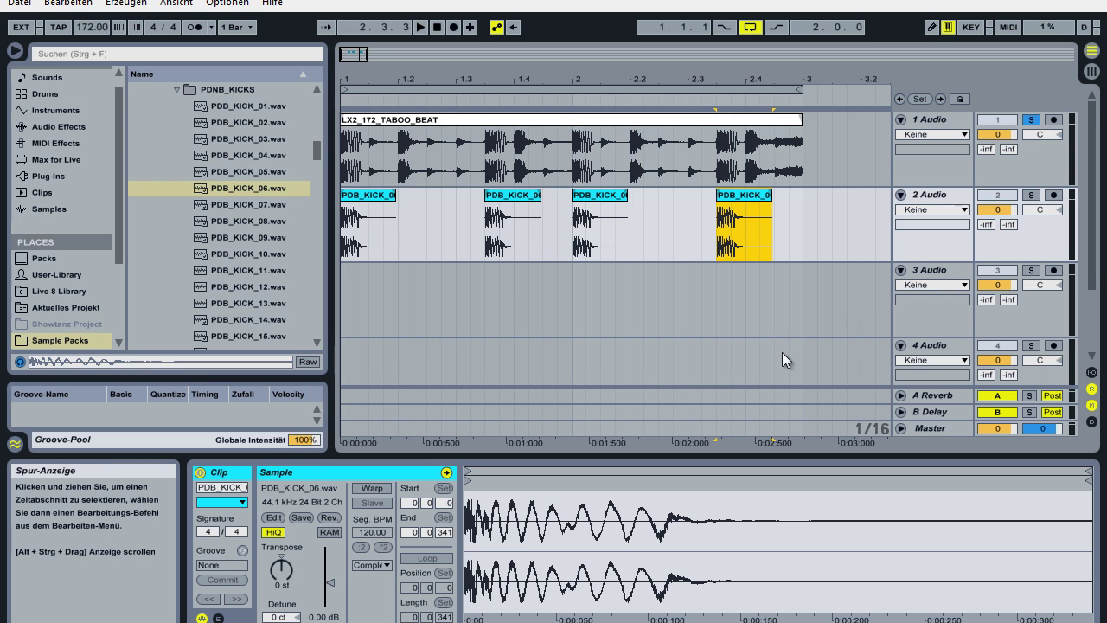
pyautogui.click(436, 27)
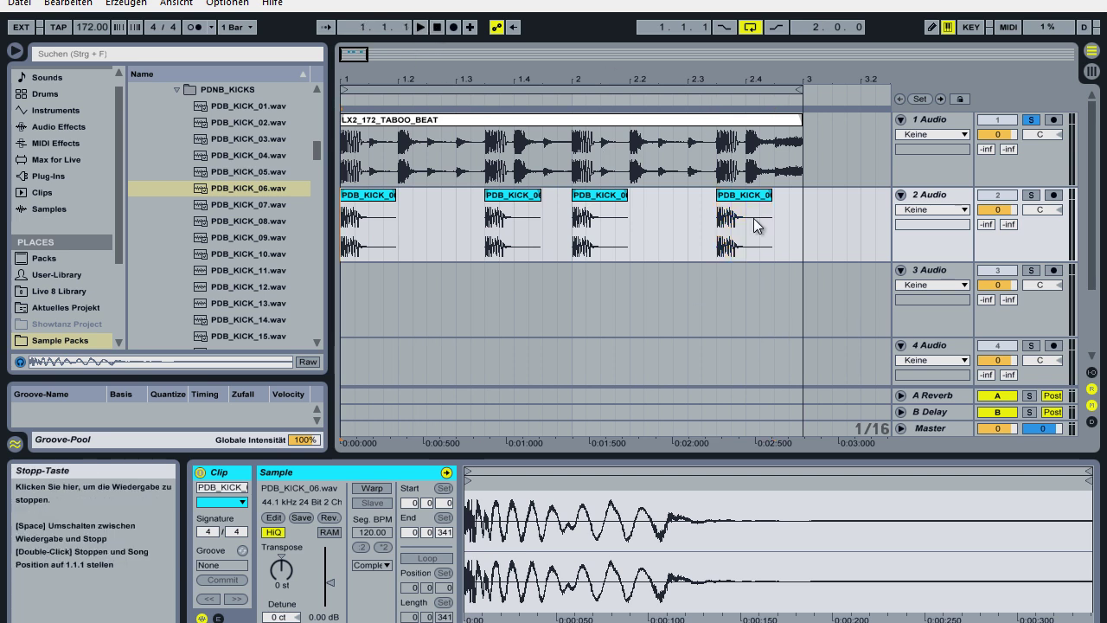
# Examine the LX2_172_TABOO_BEAT clip's waveform across both bars in the sample display.
pyautogui.click(464, 117)
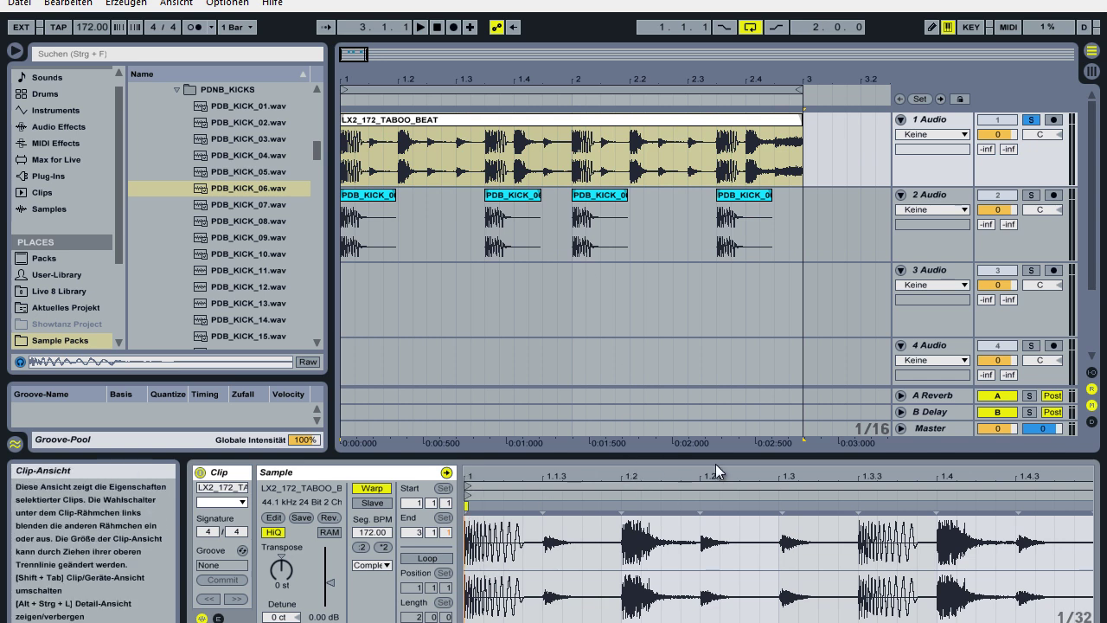
pyautogui.moveTo(819, 476); pyautogui.dragTo(815, 470)
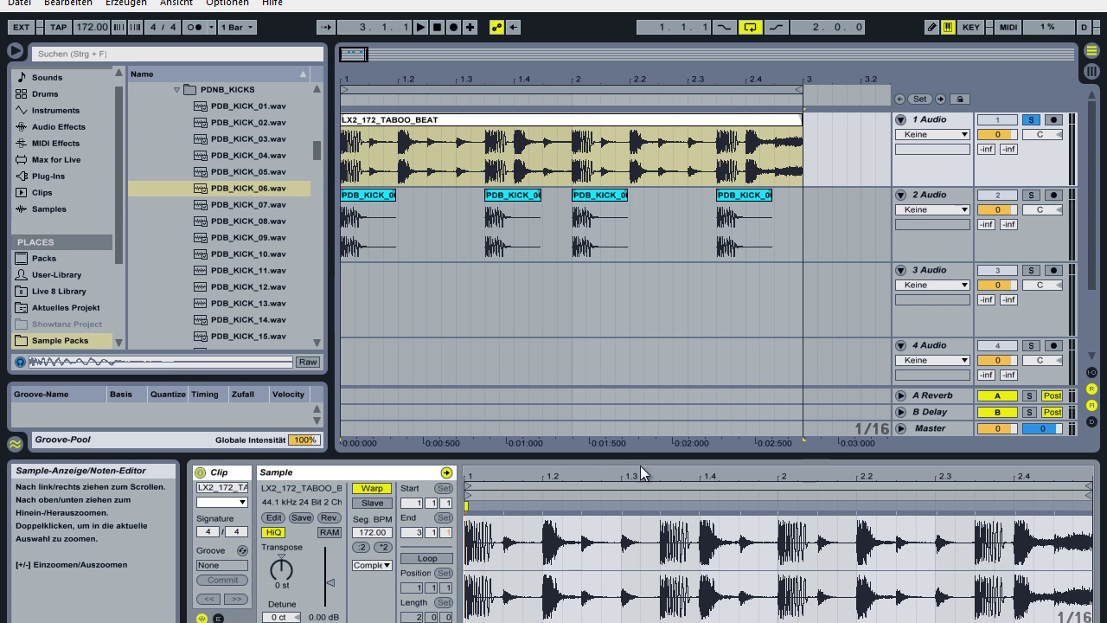
pyautogui.moveTo(665, 481); pyautogui.dragTo(667, 470)
pyautogui.moveTo(989, 472); pyautogui.dragTo(969, 478)
pyautogui.moveTo(891, 472); pyautogui.dragTo(896, 465)
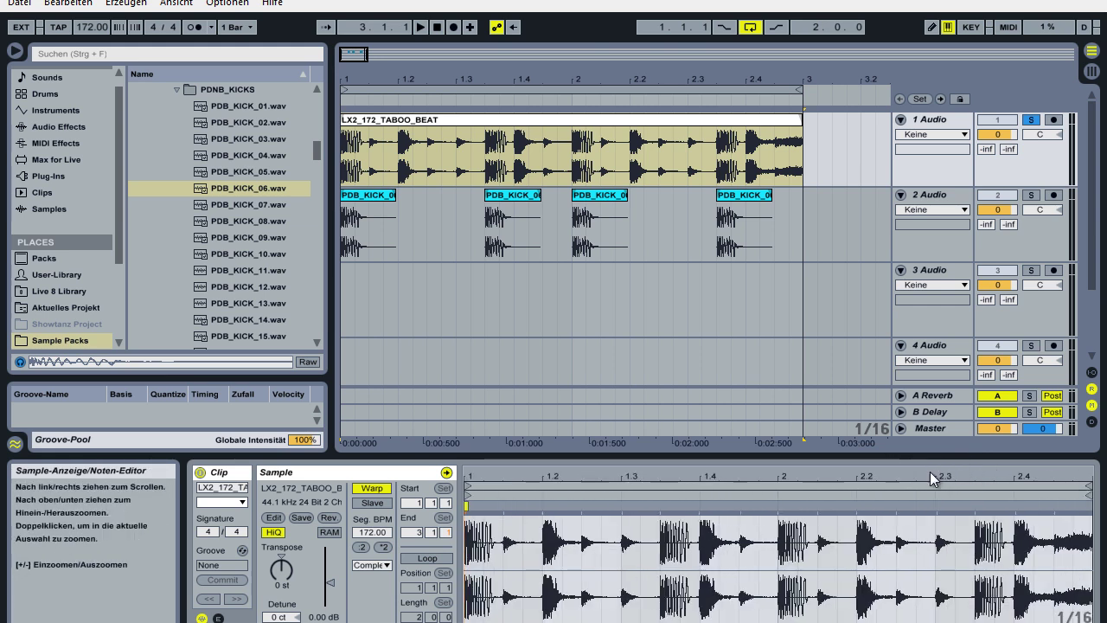
# Insert a MIDI track below the kick track and create an empty two-bar MIDI clip at its start.
pyautogui.rightClick(924, 197)
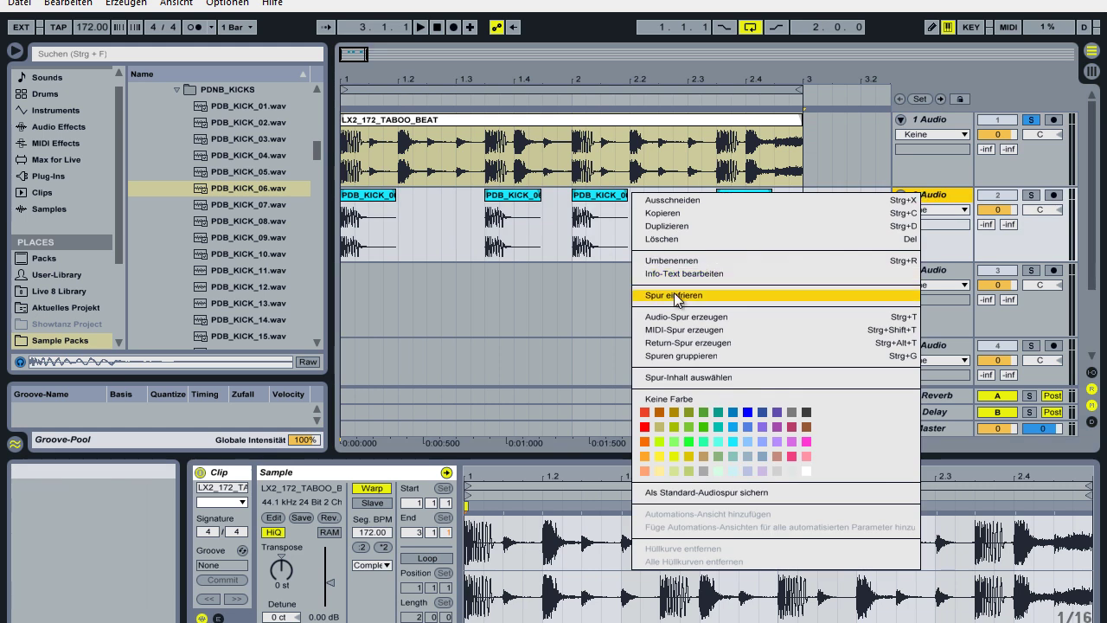
pyautogui.click(674, 331)
pyautogui.moveTo(789, 294); pyautogui.dragTo(456, 320)
pyautogui.moveTo(803, 304); pyautogui.dragTo(330, 306)
pyautogui.hotkey('ctrl', 'shift', 'm')
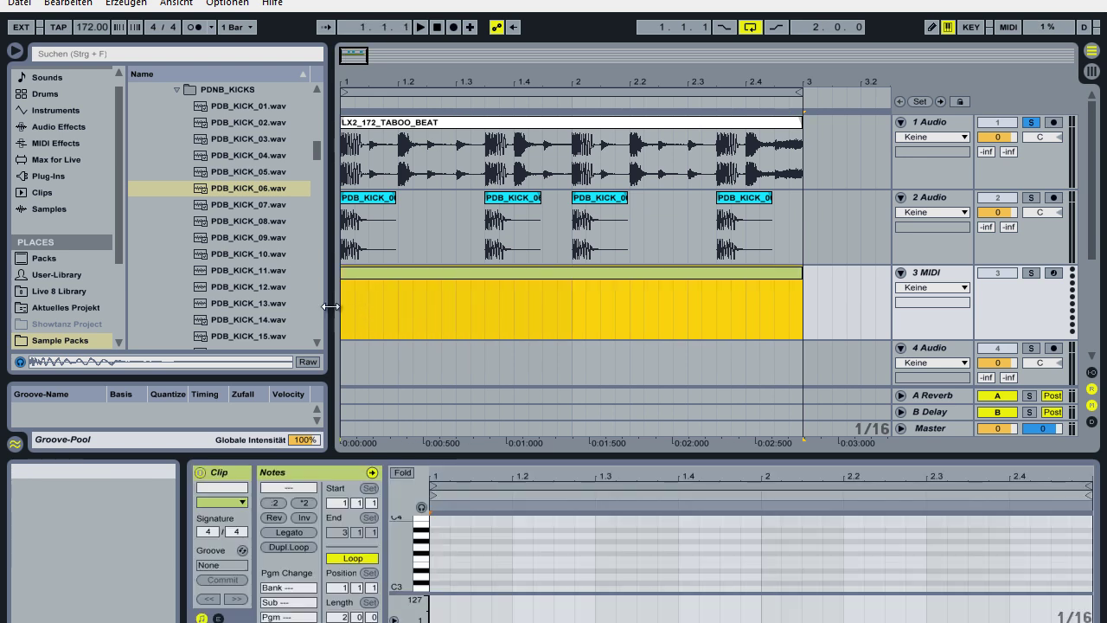
# Enlarge the clip's note editor, add a one-beat C3 note at the start and copy it to 1.3.3.
pyautogui.click(506, 272)
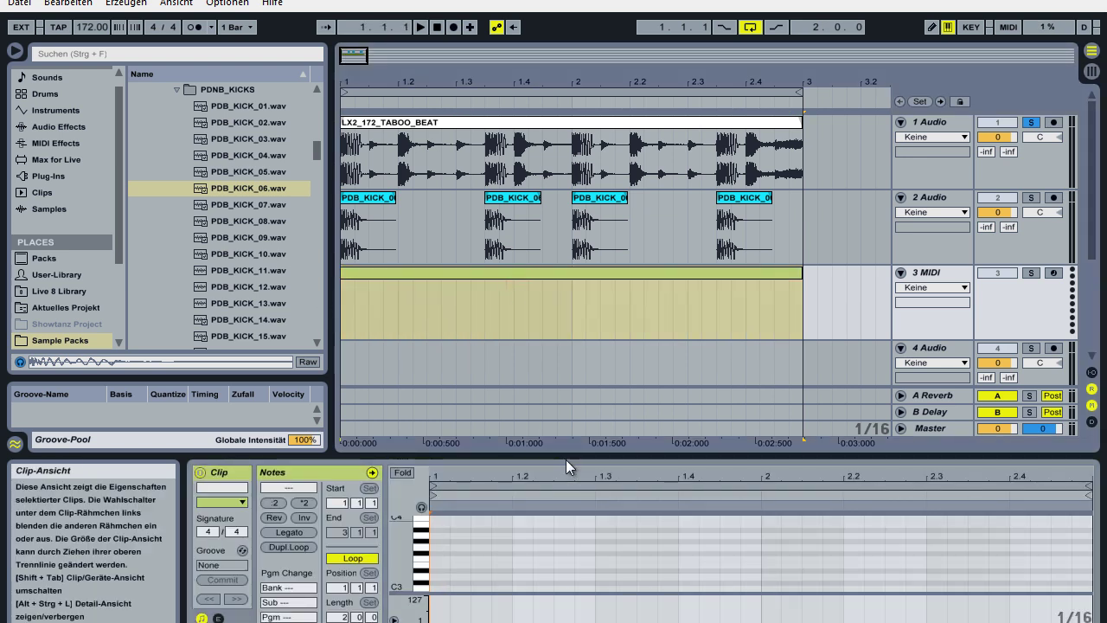
pyautogui.moveTo(566, 459); pyautogui.dragTo(566, 364)
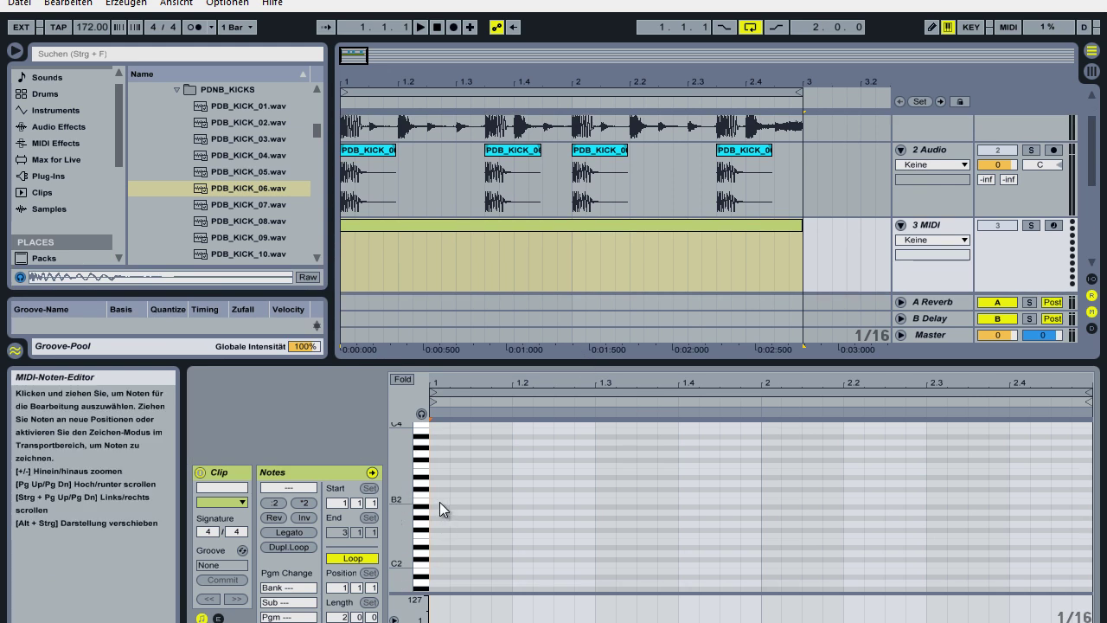
pyautogui.moveTo(405, 469); pyautogui.dragTo(501, 551)
pyautogui.doubleClick(439, 547)
pyautogui.moveTo(553, 389); pyautogui.dragTo(561, 386)
pyautogui.moveTo(442, 546); pyautogui.dragTo(929, 546)
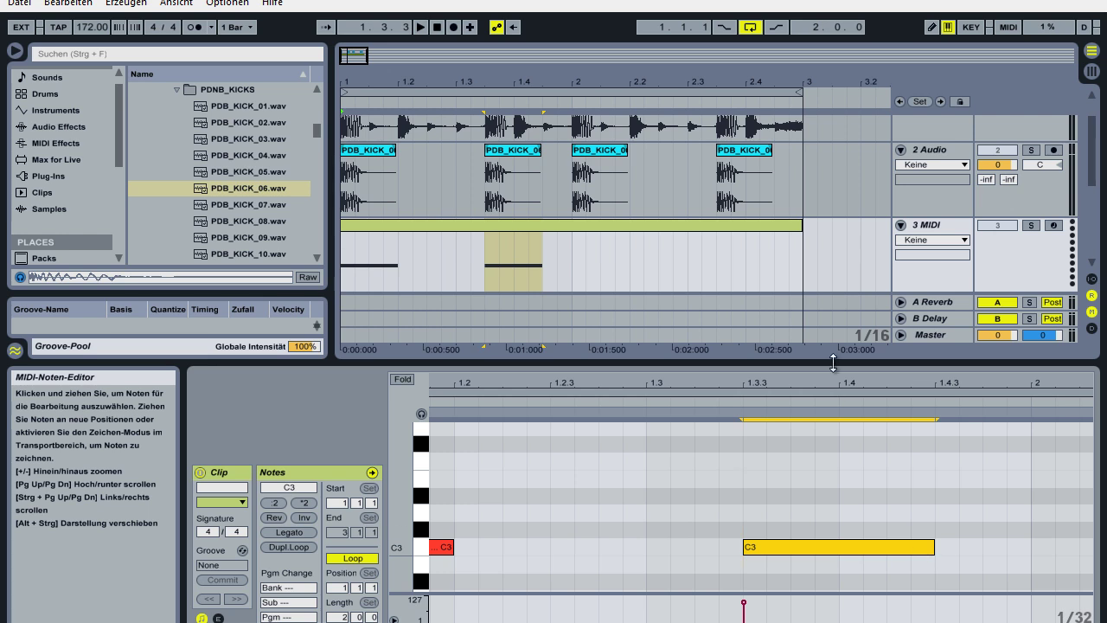
# Duplicate the first bar's two C3 notes into the second bar of the MIDI clip.
pyautogui.click(822, 390)
pyautogui.moveTo(822, 385); pyautogui.dragTo(822, 379)
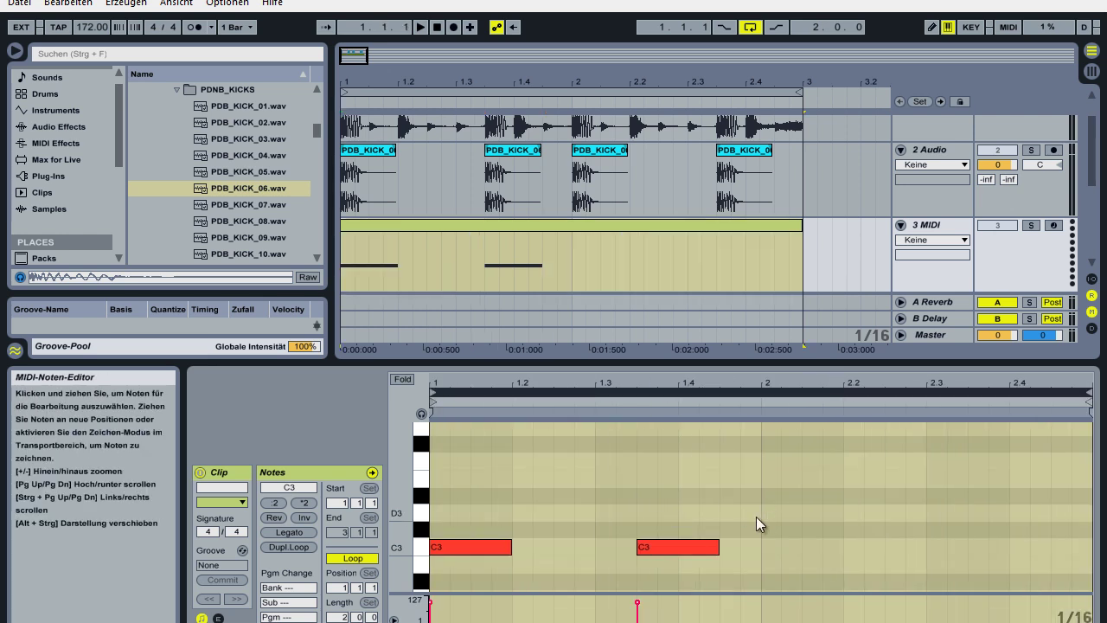
pyautogui.moveTo(756, 518); pyautogui.dragTo(494, 570)
pyautogui.moveTo(759, 532); pyautogui.dragTo(425, 586)
pyautogui.hotkey('ctrl', 'd')
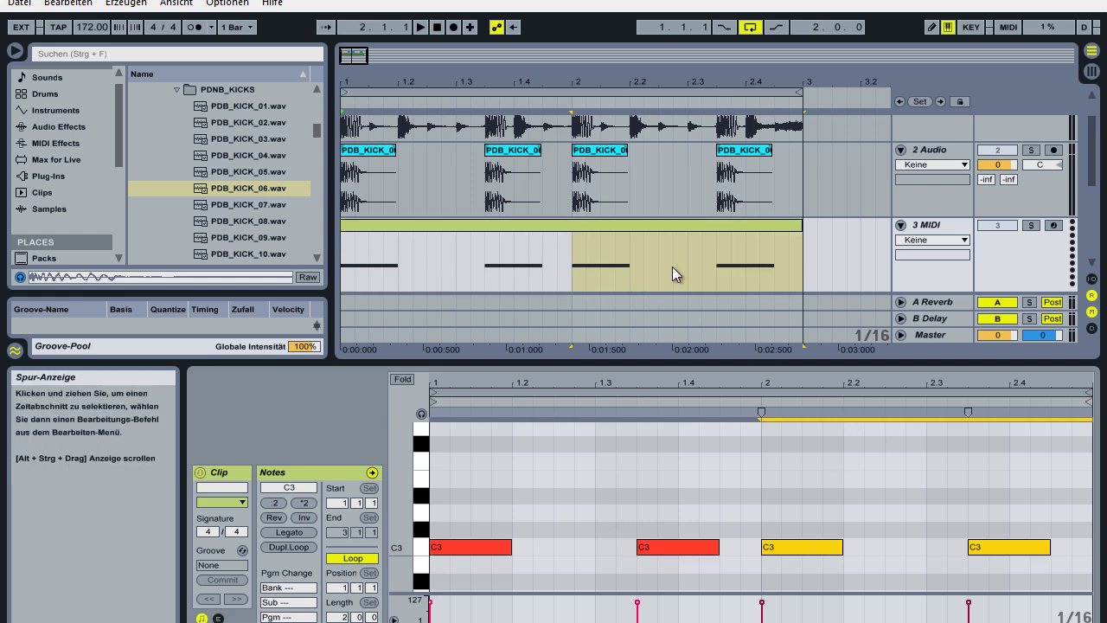
# Fold the kick audio track and the MIDI track, and show the MIDI track's device chain.
pyautogui.scroll(-2, 685, 224)
pyautogui.scroll(1, 632, 203)
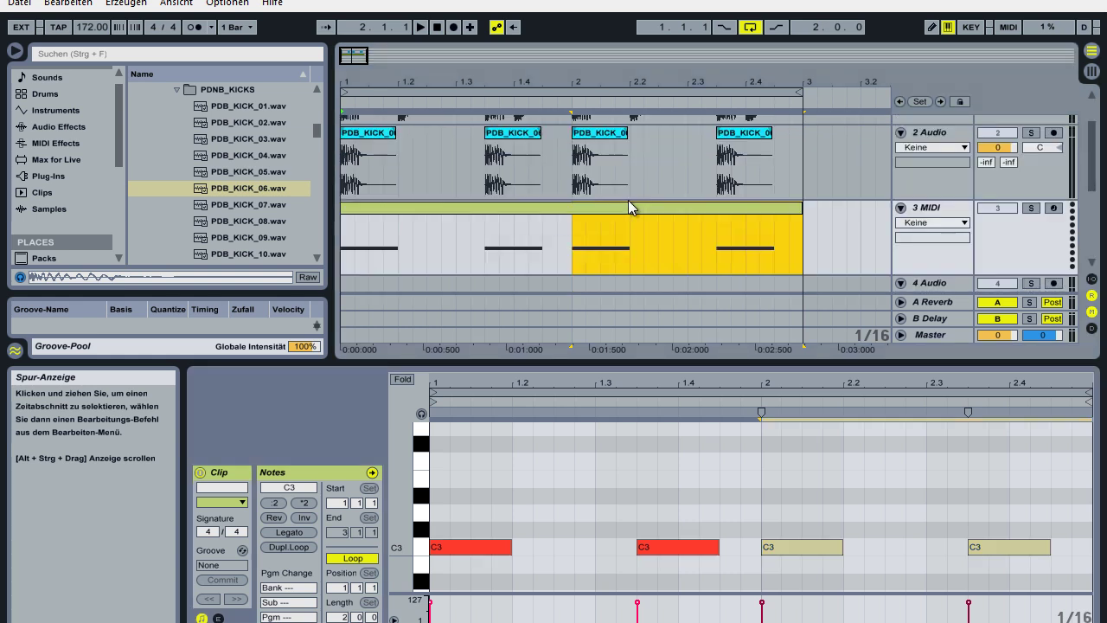
pyautogui.click(900, 208)
pyautogui.click(900, 132)
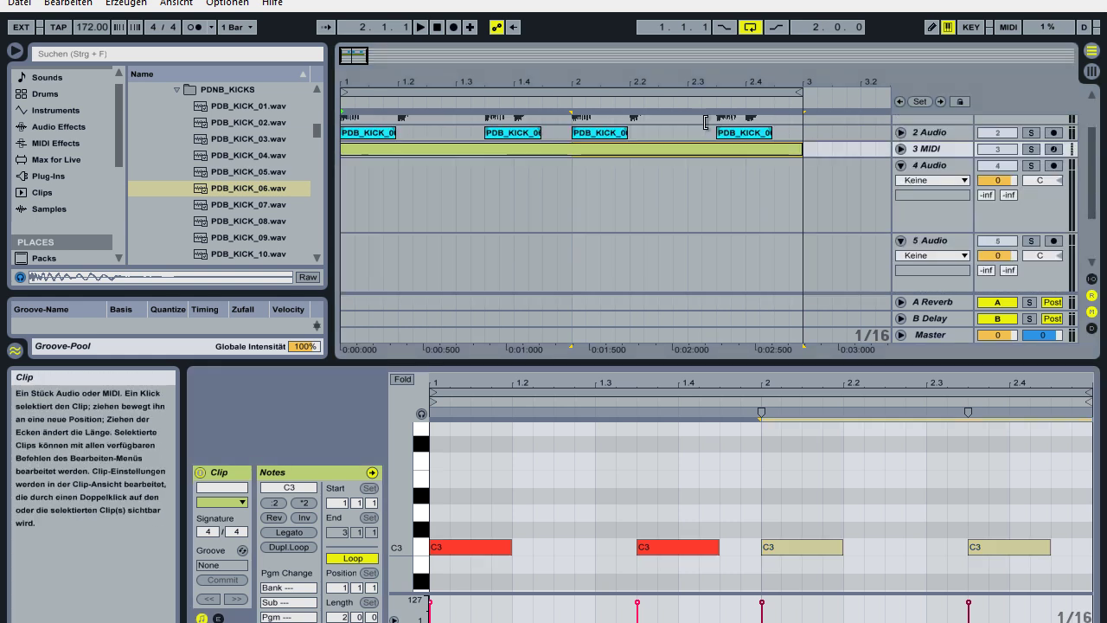
pyautogui.scroll(3, 690, 121)
pyautogui.click(942, 201)
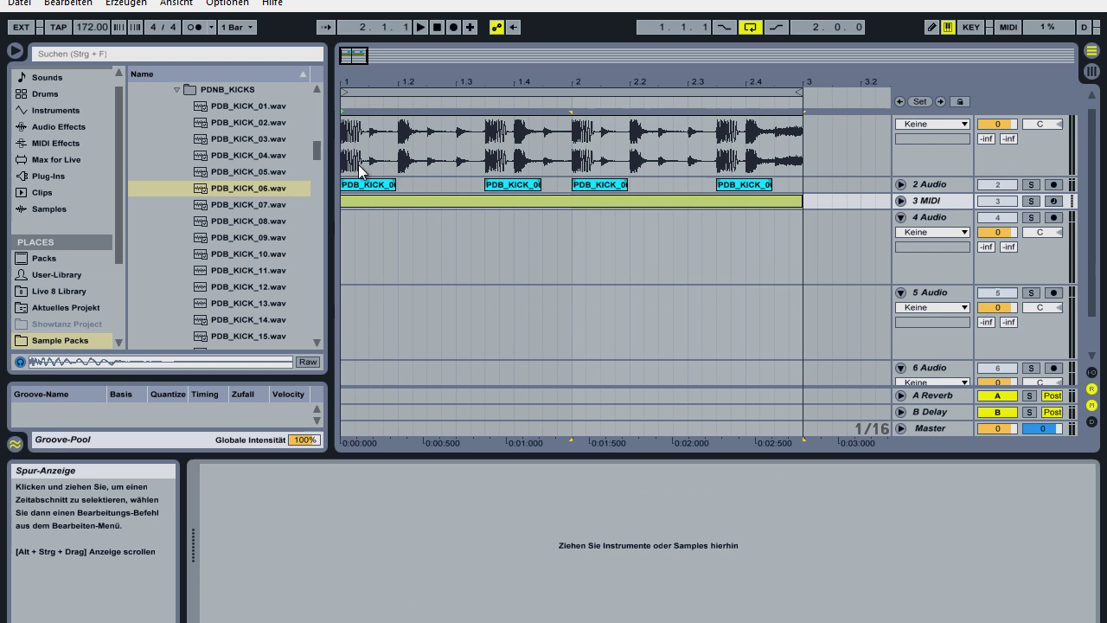
# Load Simpler onto the MIDI track and place the PDB_KICK_06 sample from the kick audio track into it.
pyautogui.click(40, 97)
pyautogui.click(39, 109)
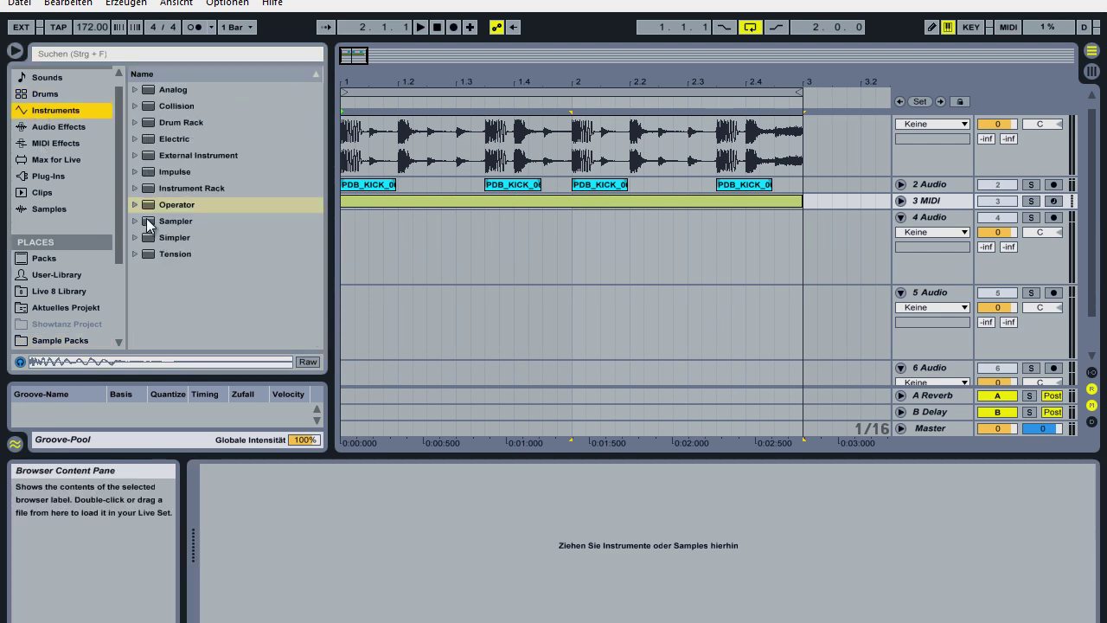
pyautogui.click(159, 221)
pyautogui.click(162, 238)
pyautogui.click(171, 123)
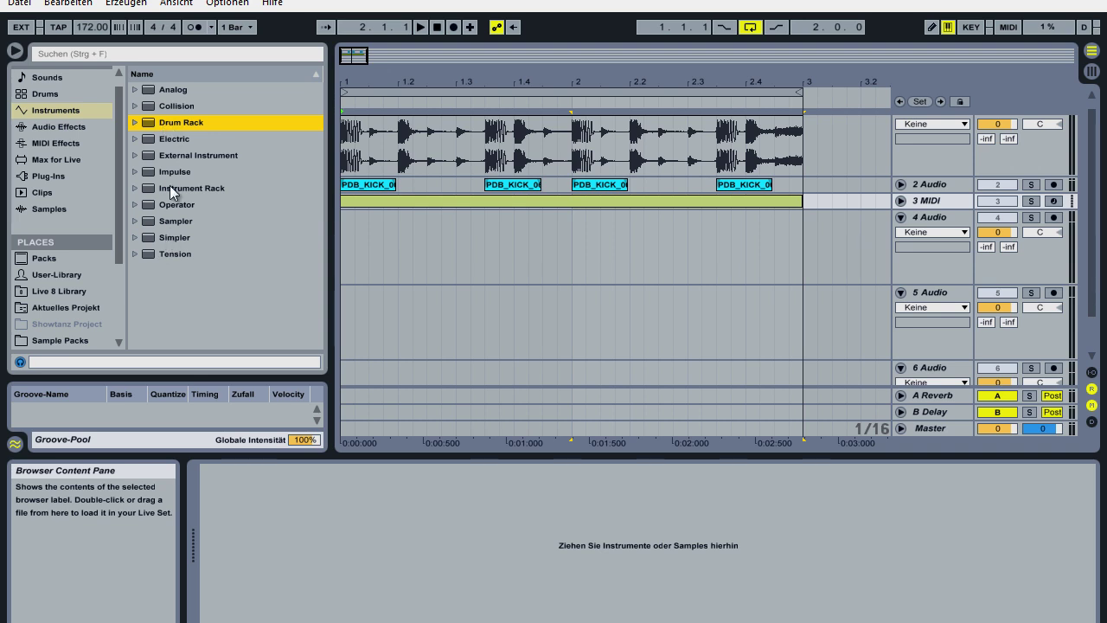
pyautogui.click(171, 239)
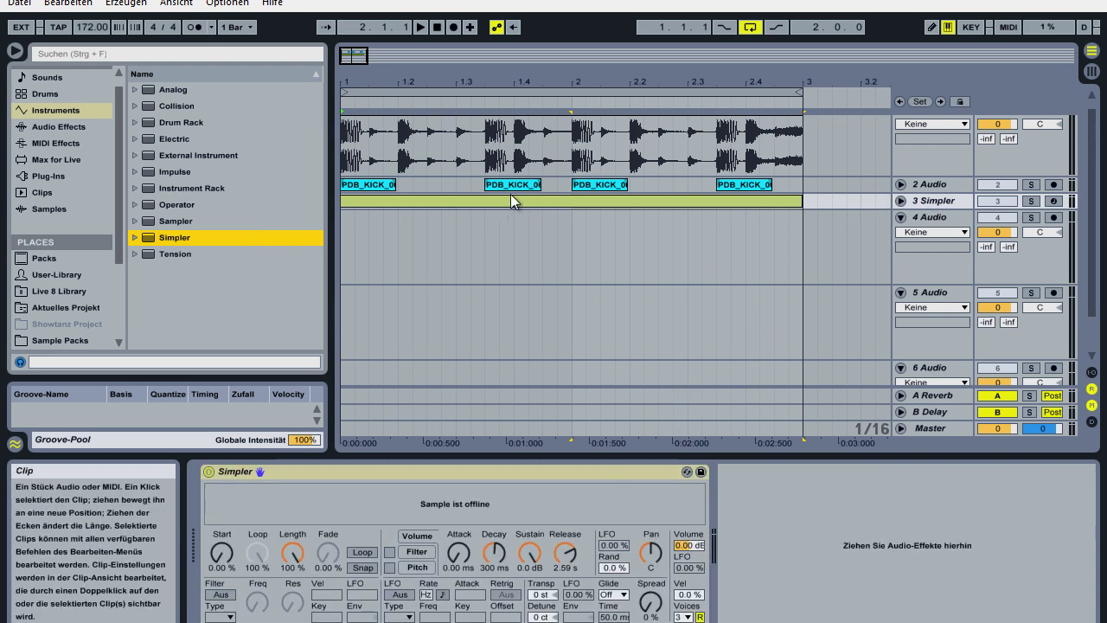
pyautogui.moveTo(389, 187); pyautogui.dragTo(394, 512)
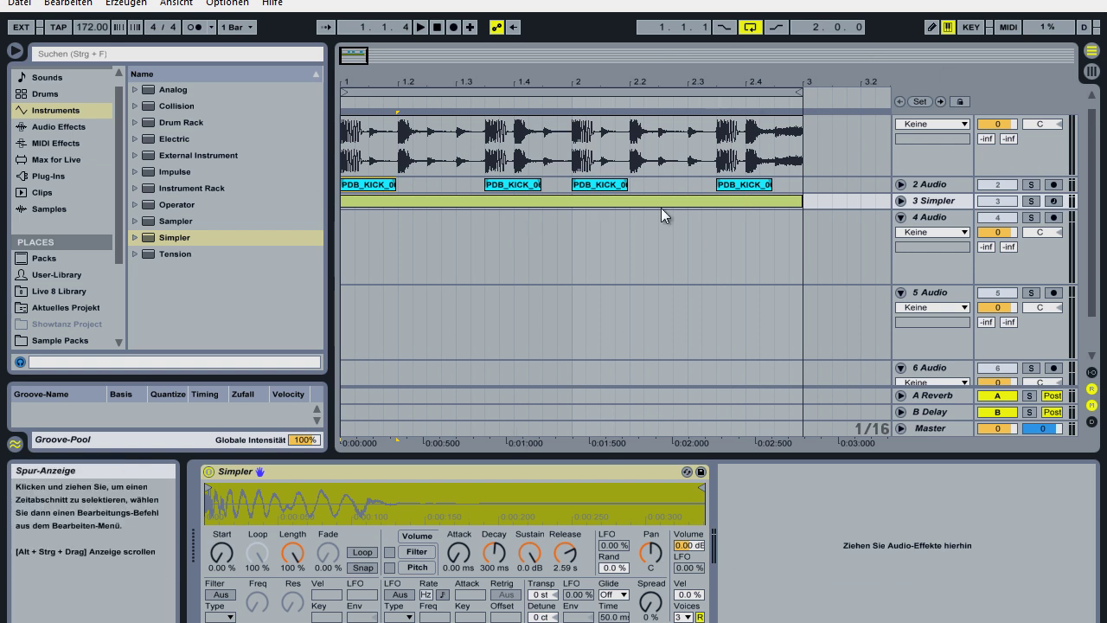
# Solo the Simpler track and play the two-bar loop to hear its kick pattern.
pyautogui.click(1031, 201)
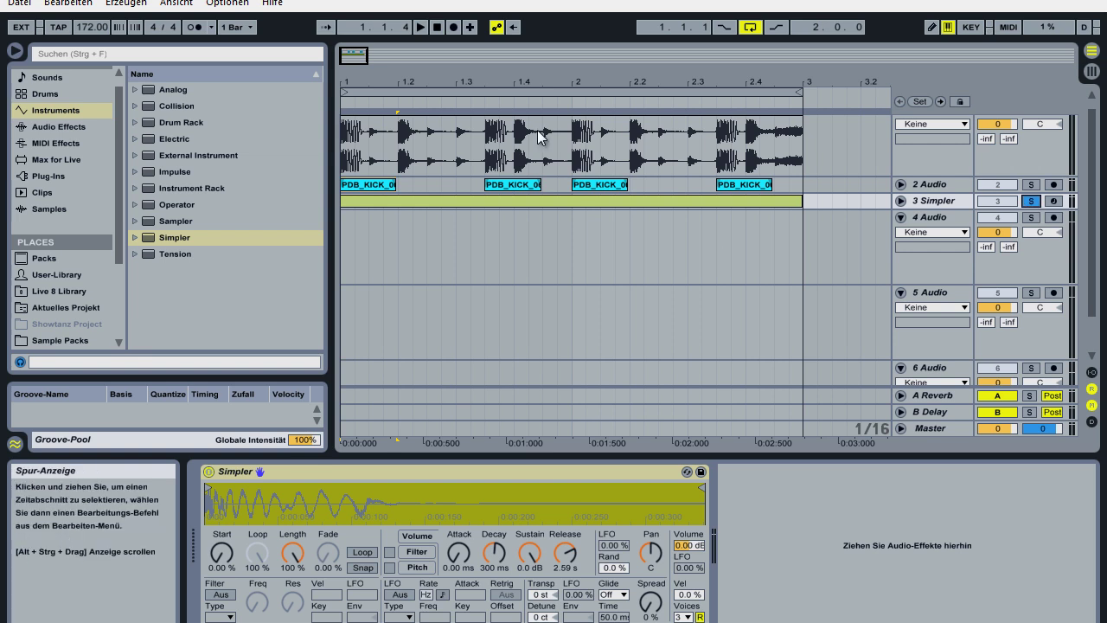
pyautogui.click(422, 26)
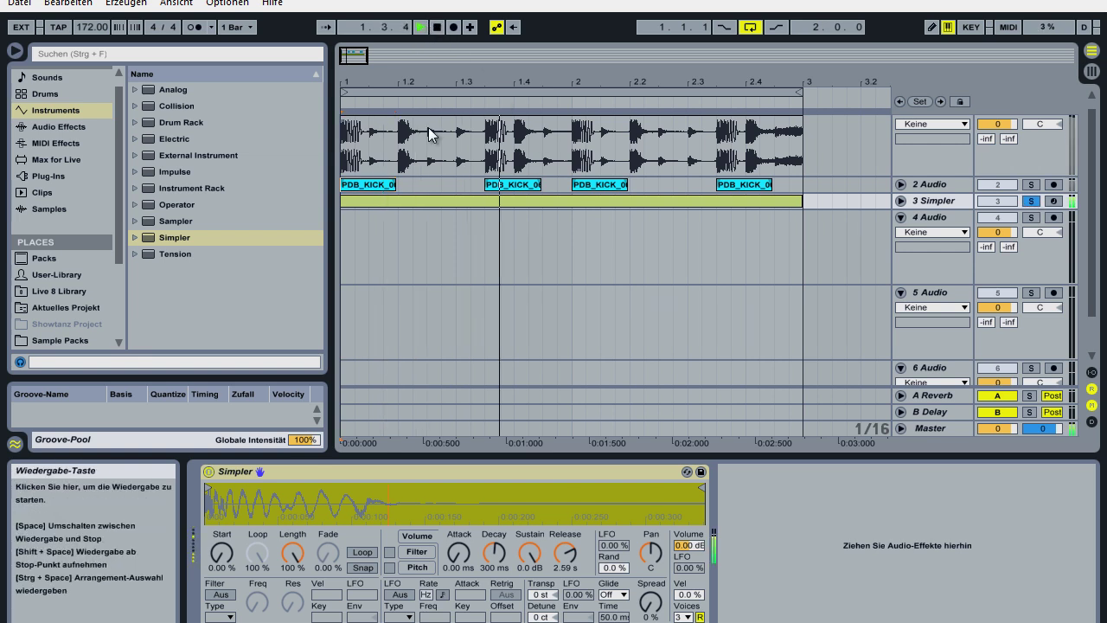
pyautogui.scroll(1, 497, 189)
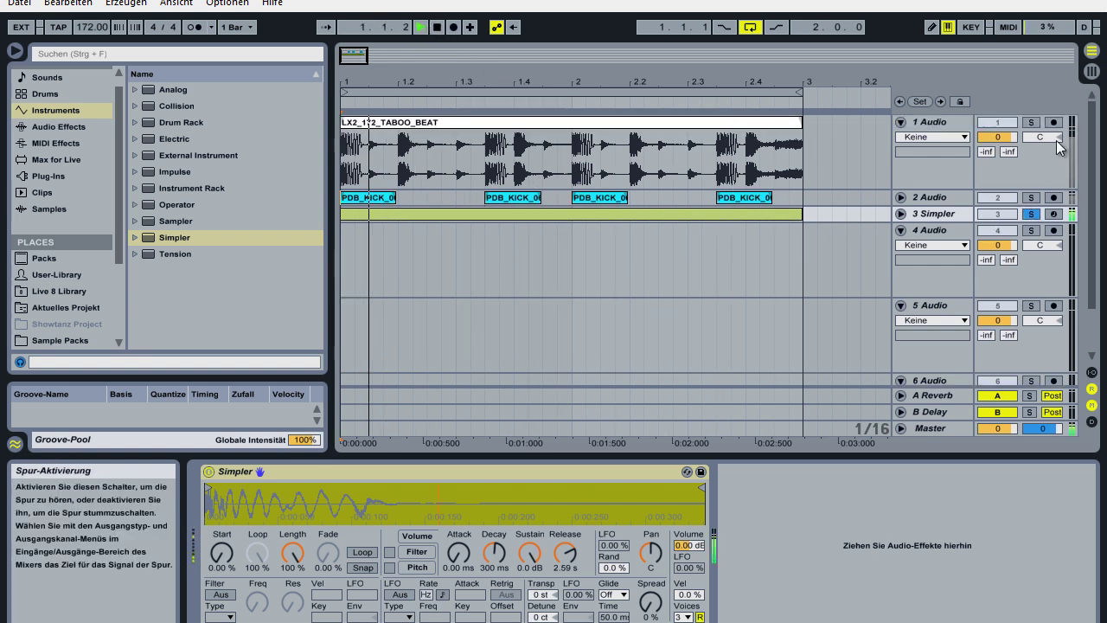
# Unsolo and unfold the Simpler track, mute the kick audio track, and compare the loop with and without the drum loop.
pyautogui.click(1031, 216)
pyautogui.click(997, 198)
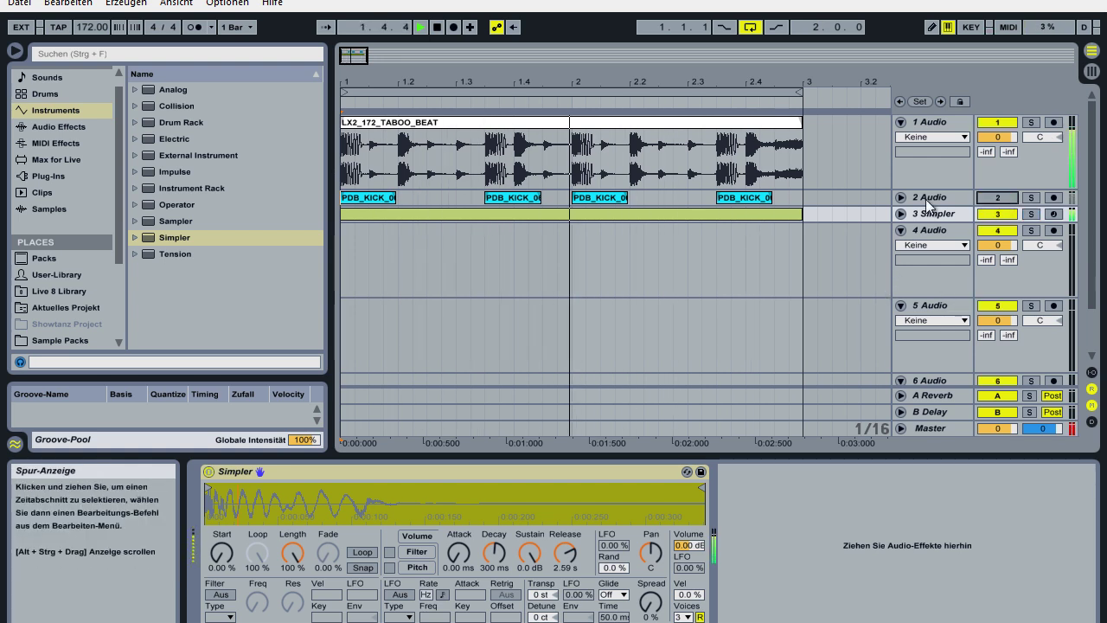
pyautogui.click(901, 213)
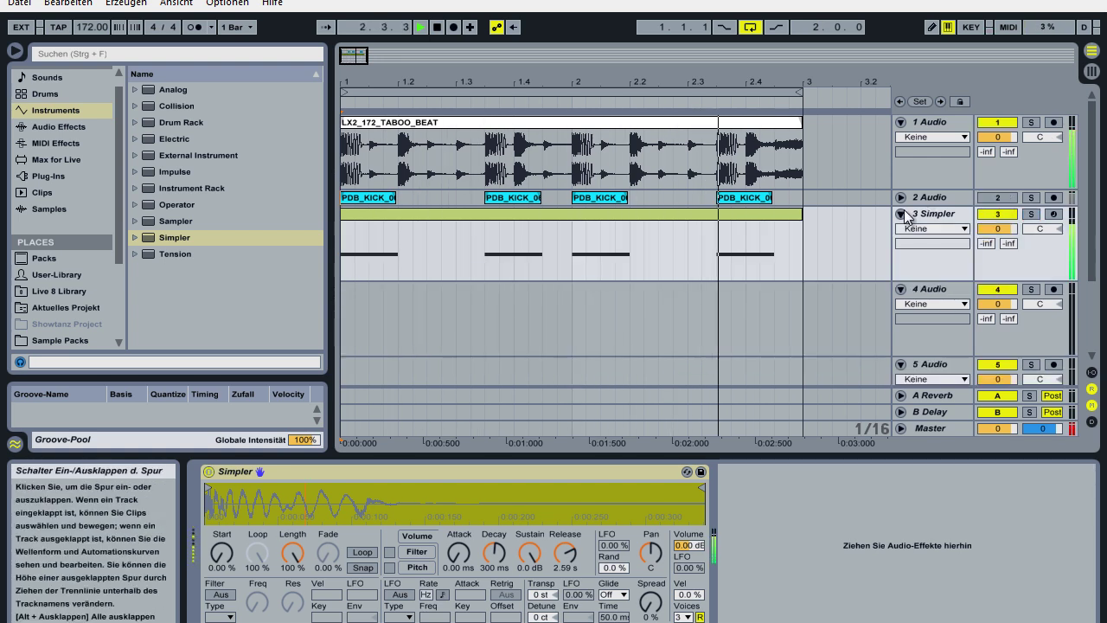
pyautogui.click(996, 124)
pyautogui.click(996, 124)
pyautogui.press('space')
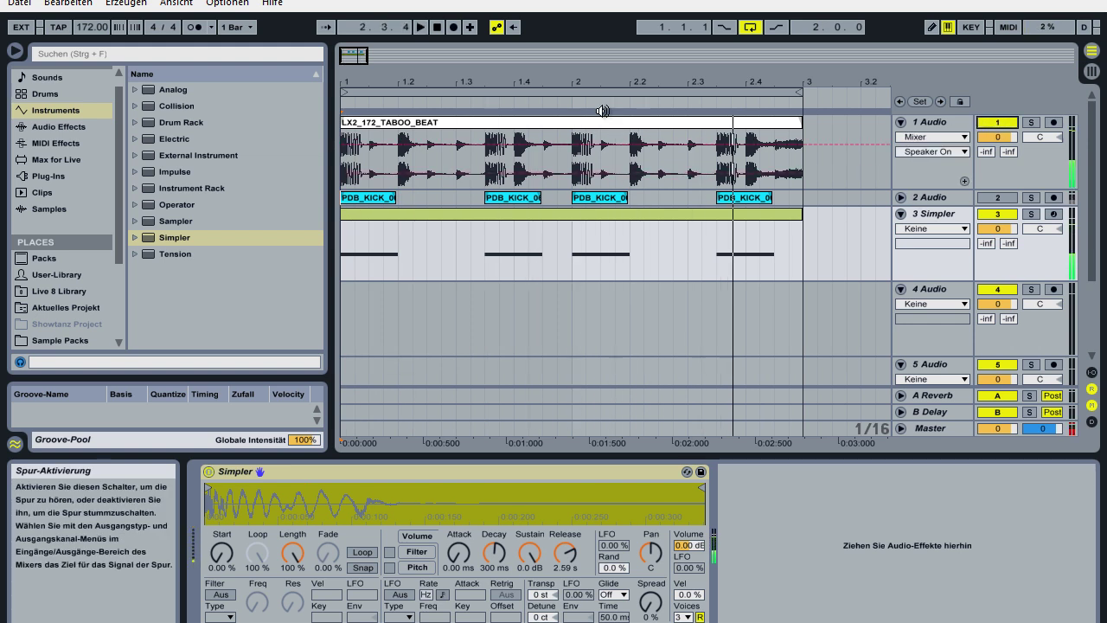
pyautogui.click(433, 31)
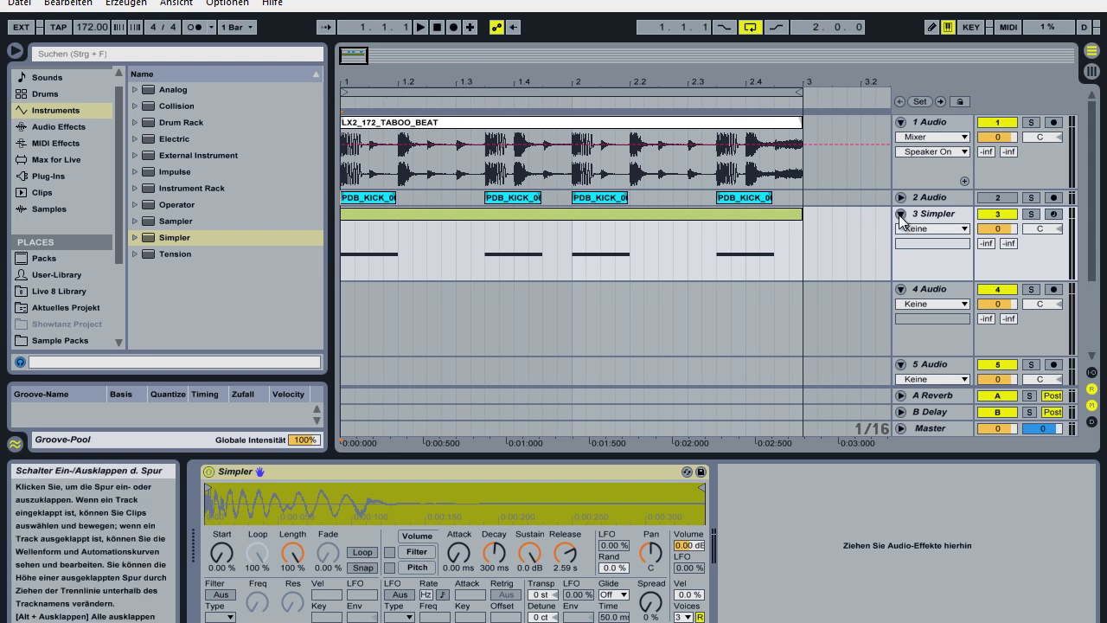
# Fold the Simpler track and return the playback position to the start of the arrangement.
pyautogui.rightClick(601, 179)
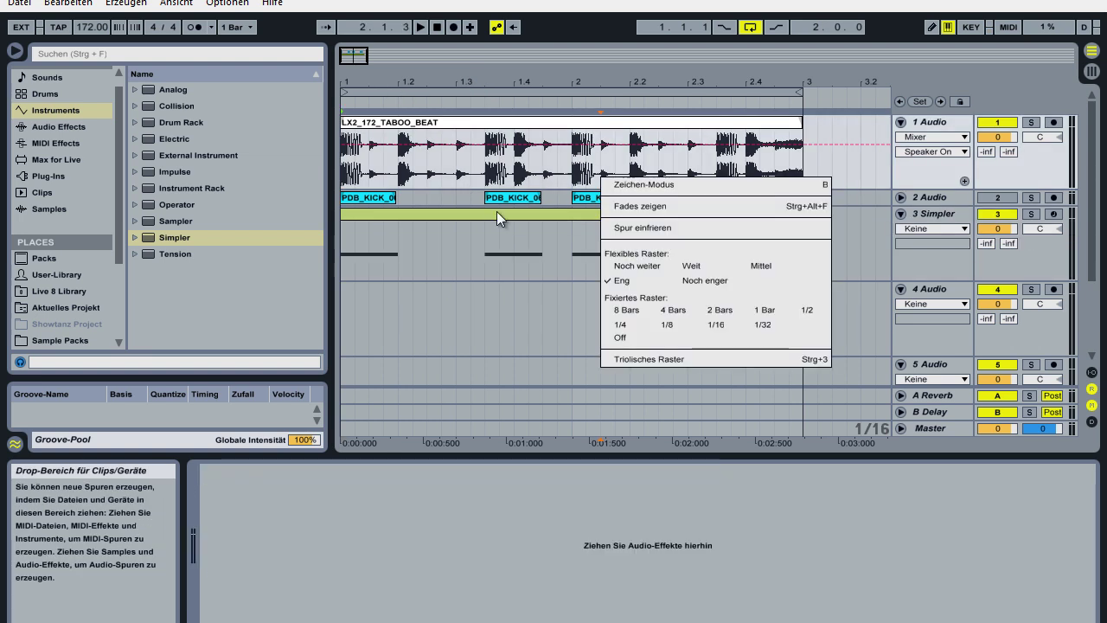
pyautogui.click(581, 1)
pyautogui.click(900, 214)
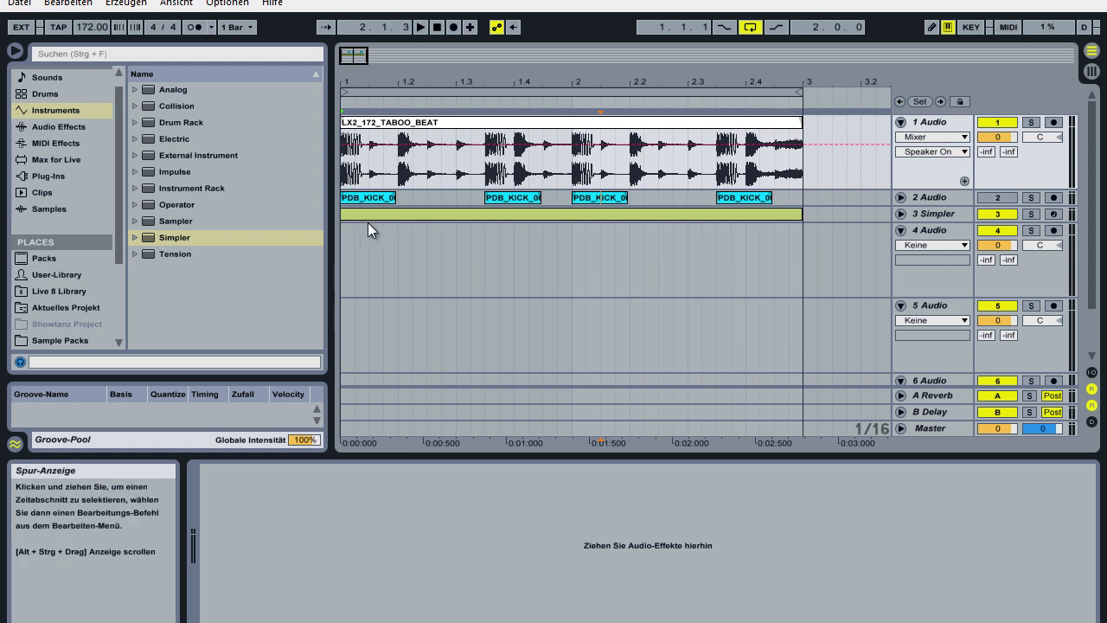
pyautogui.click(436, 28)
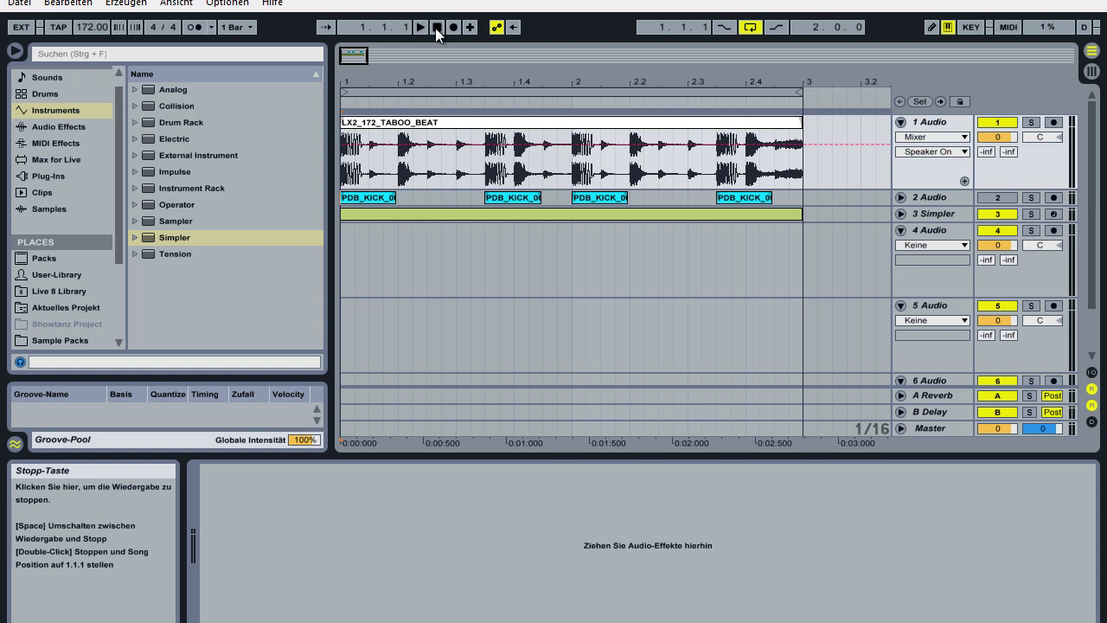
# In the Session View, set the 4 Audio track's input to 3/4 with monitoring on Auto, and arm it for recording.
pyautogui.click(921, 231)
pyautogui.click(1092, 71)
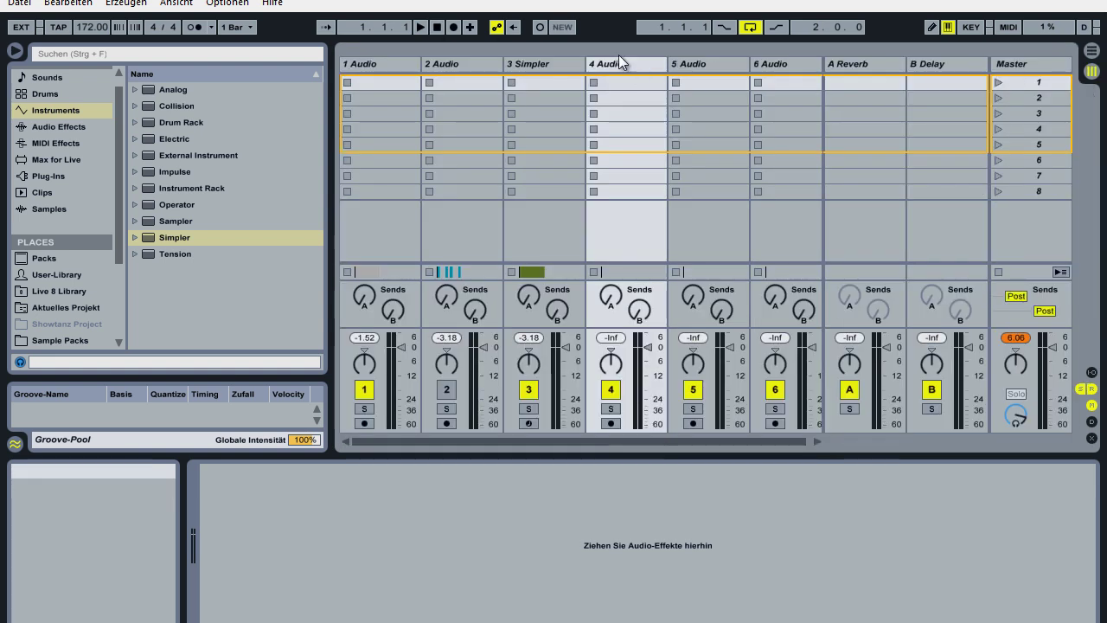
pyautogui.click(1091, 372)
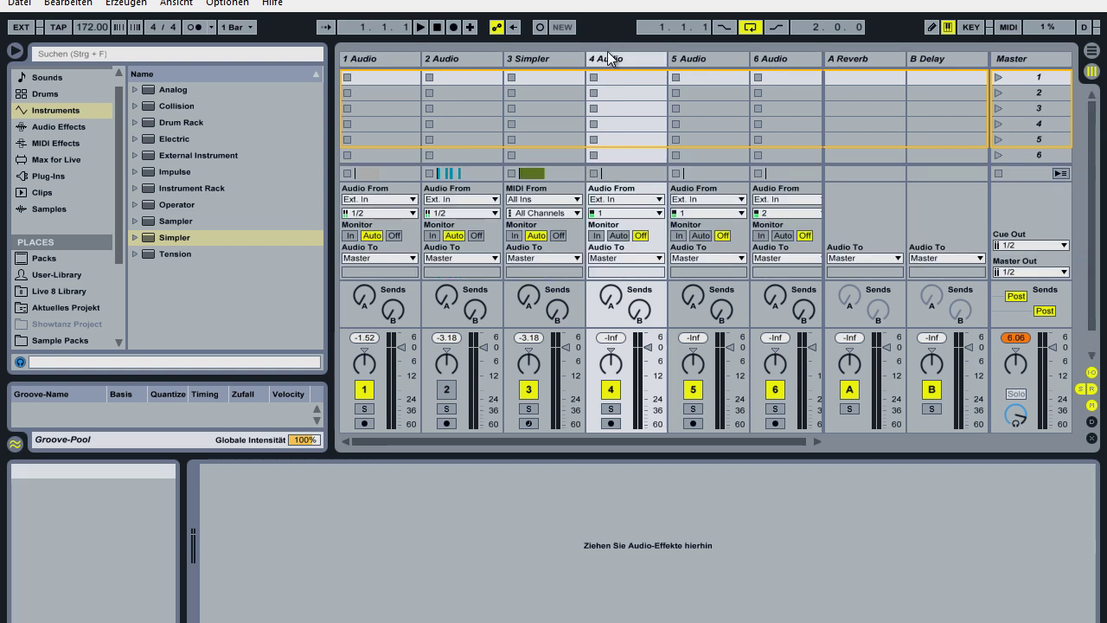
pyautogui.click(615, 212)
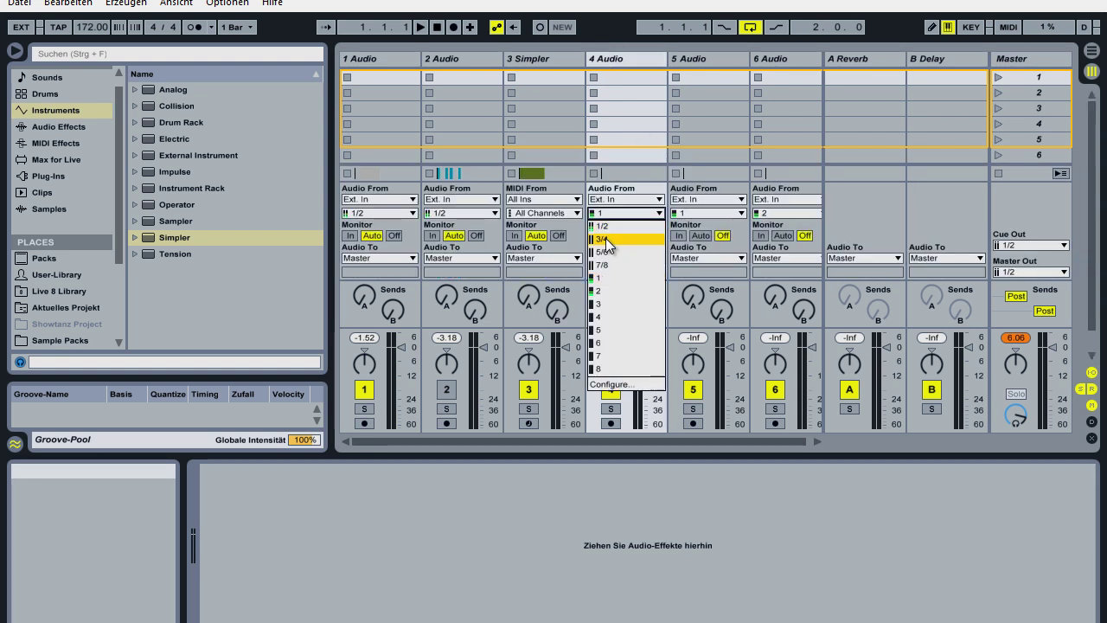
pyautogui.click(608, 241)
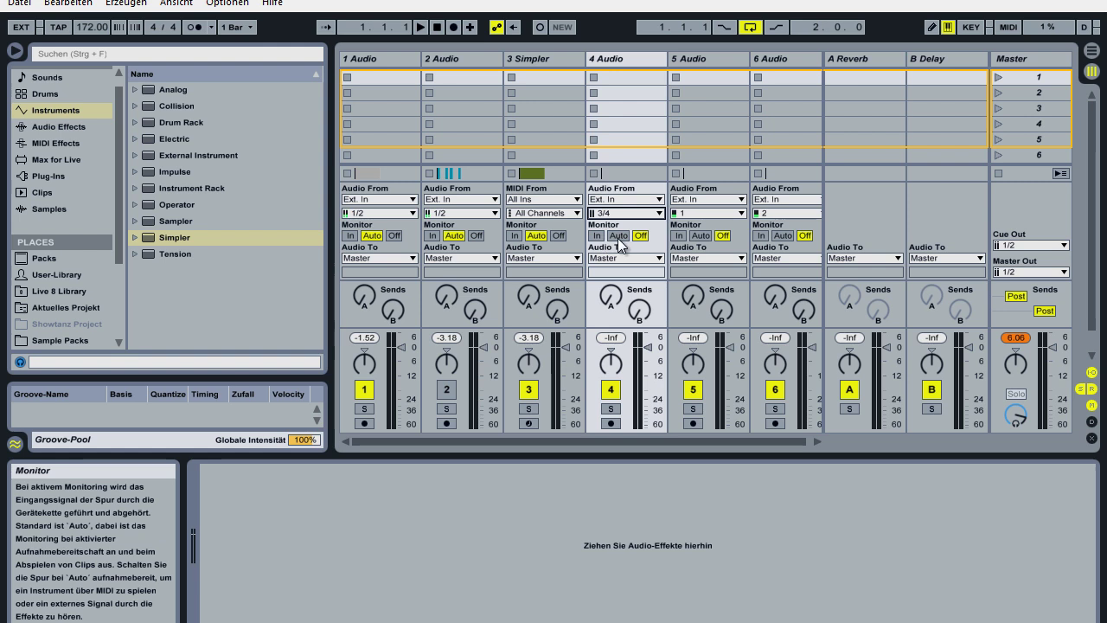
pyautogui.click(618, 236)
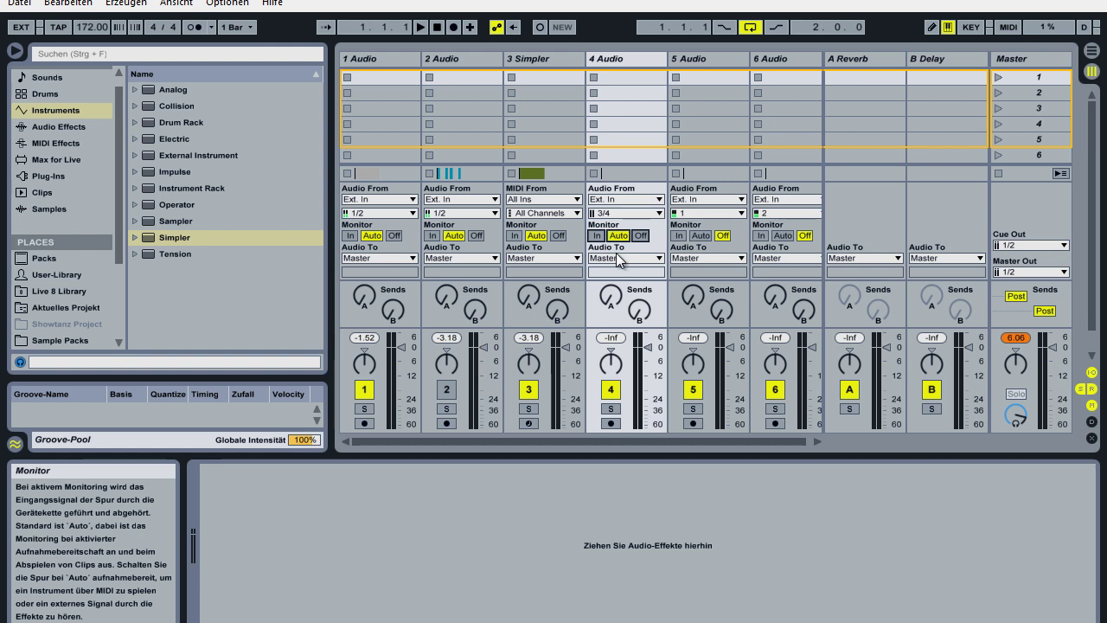
pyautogui.click(610, 423)
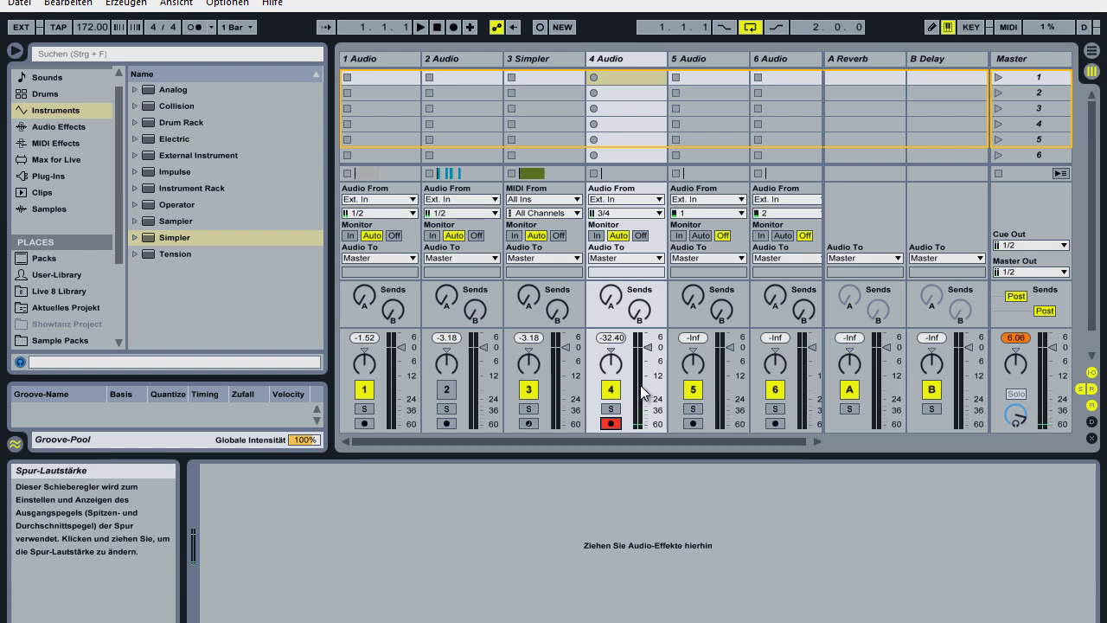
pyautogui.click(595, 236)
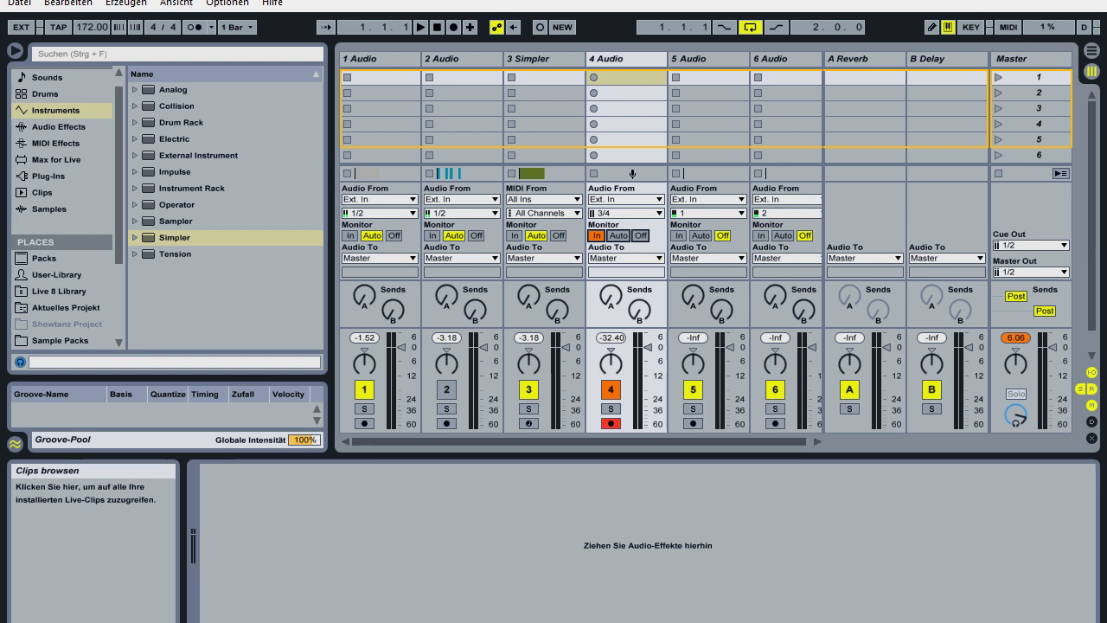
pyautogui.click(618, 235)
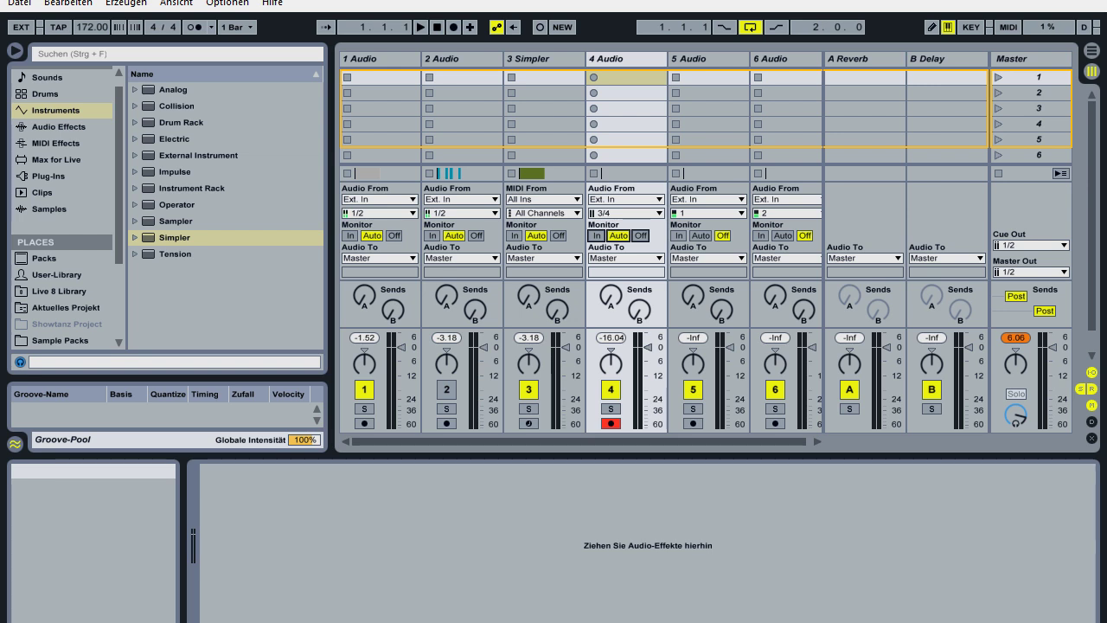
# Record a drum pad take into the first clip slot of the 4 Audio track with the track soloed.
pyautogui.click(594, 77)
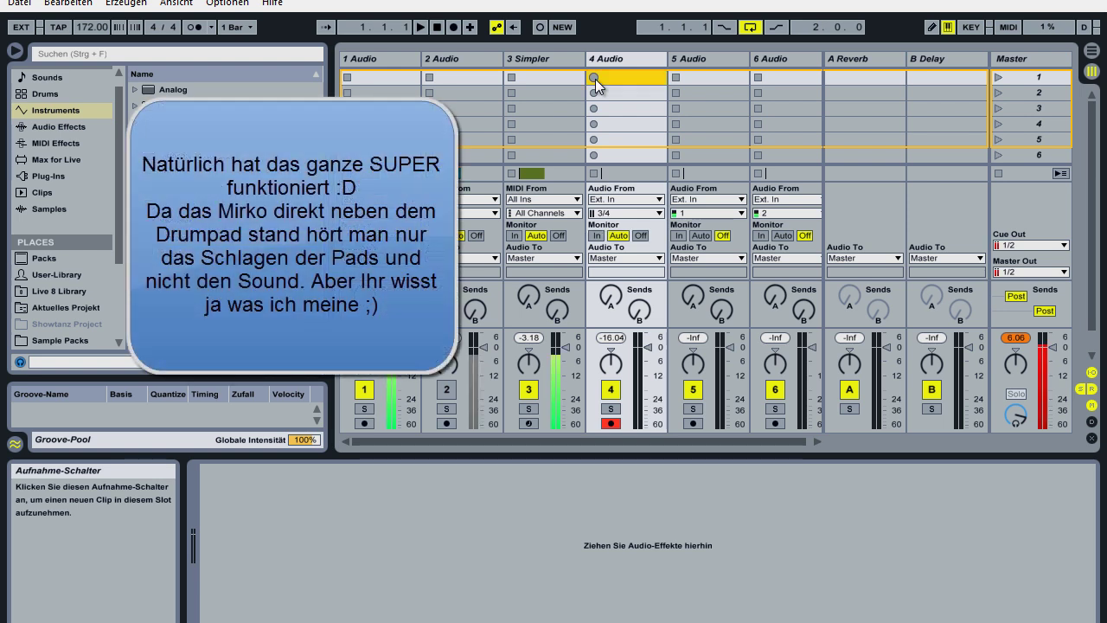
pyautogui.click(611, 409)
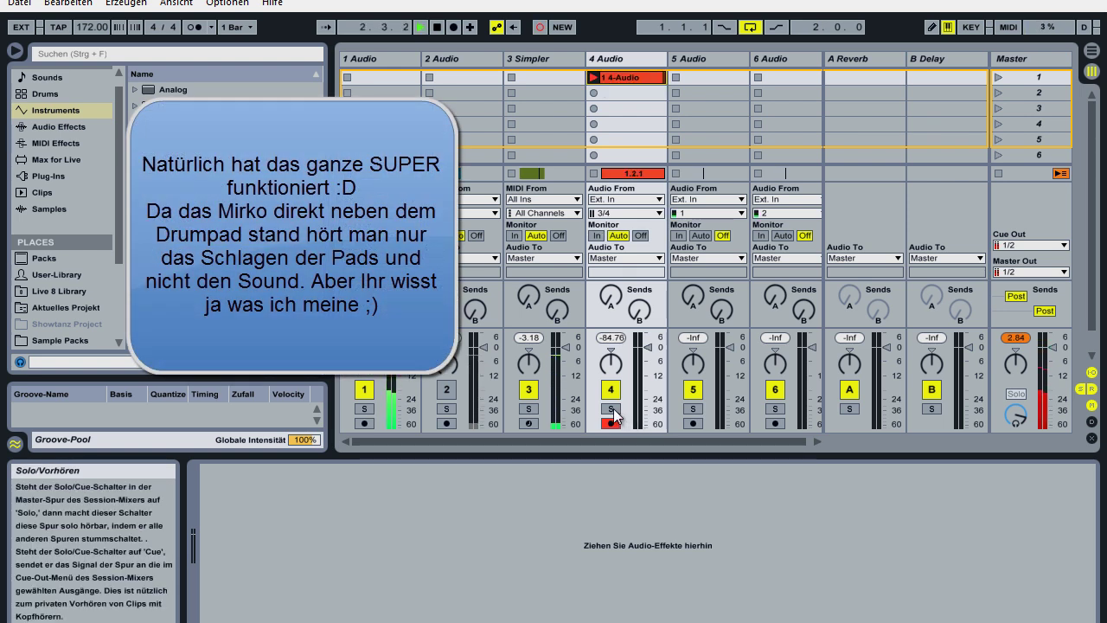
pyautogui.click(638, 77)
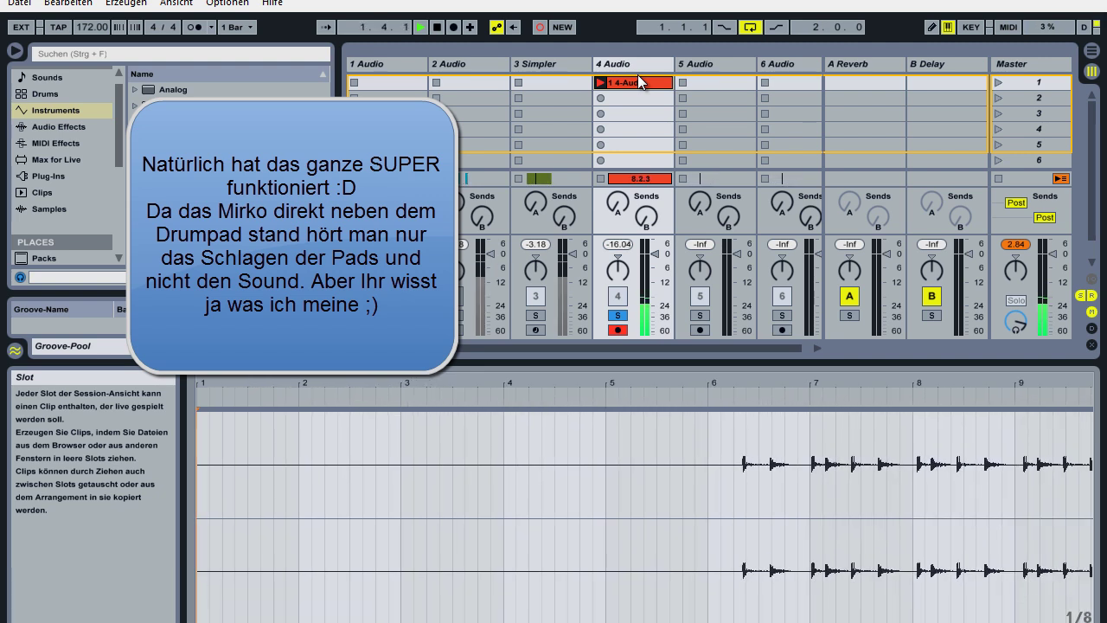
pyautogui.click(637, 75)
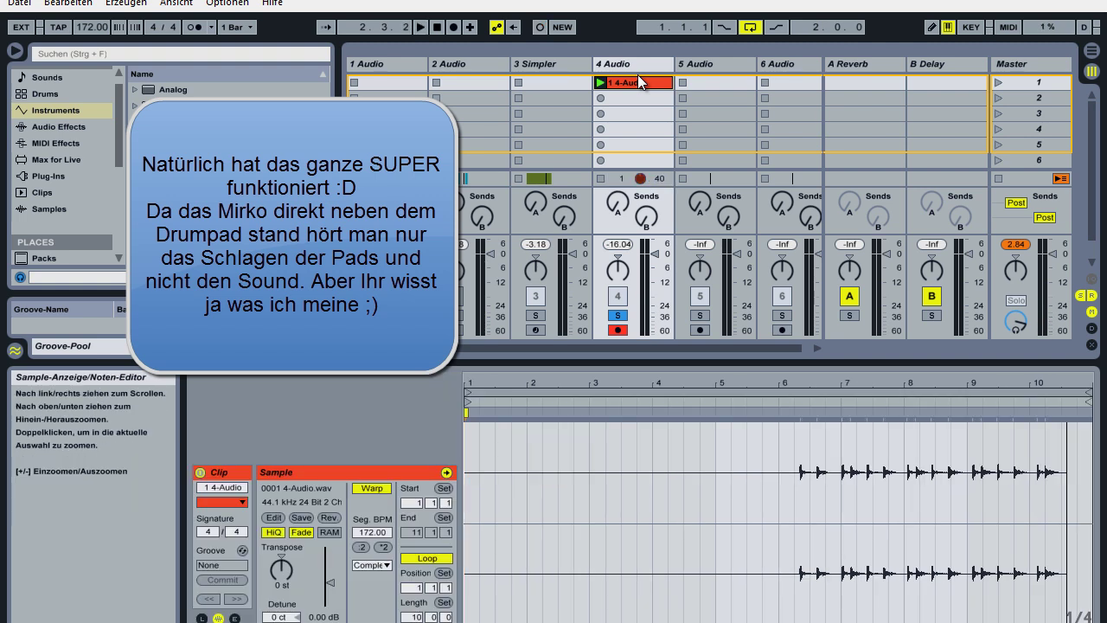
# Record a second drum pad take into the second clip slot of the 4 Audio track.
pyautogui.click(600, 97)
pyautogui.click(600, 98)
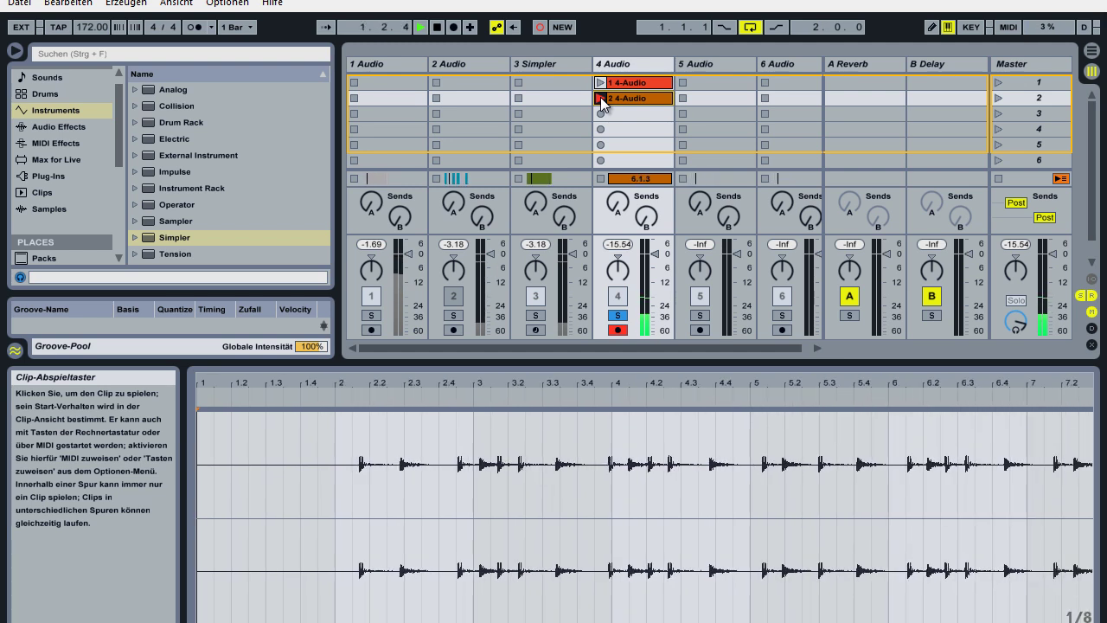
pyautogui.click(600, 97)
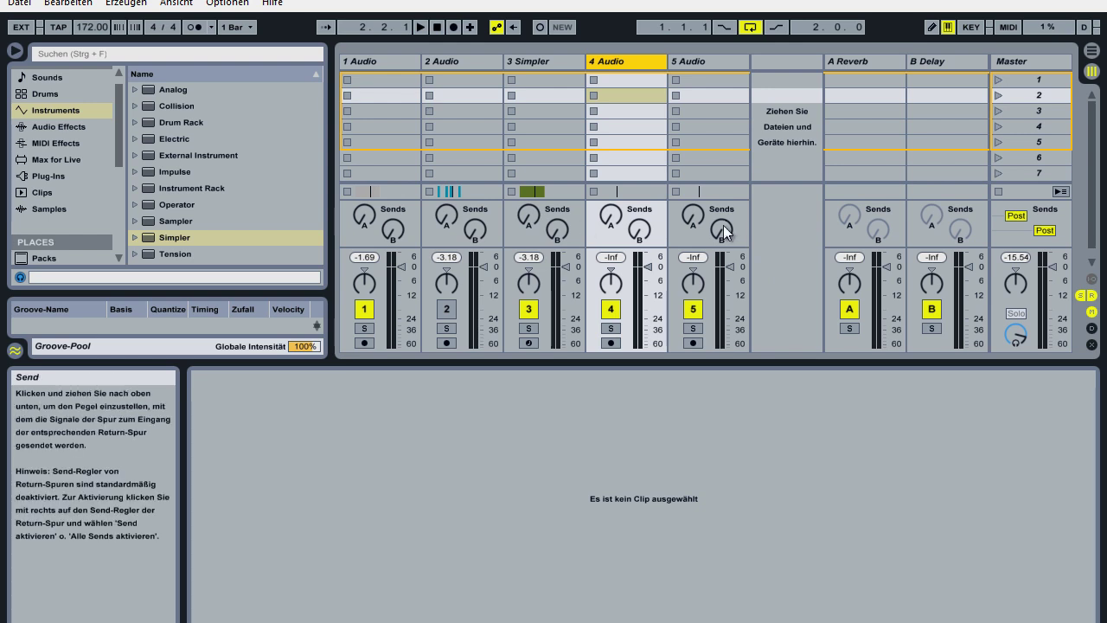
# Return to the Arrangement View, reset playback to the song start and rename the Simpler track as Kick.
pyautogui.press('Tab')
pyautogui.moveTo(360, 54); pyautogui.dragTo(356, 57)
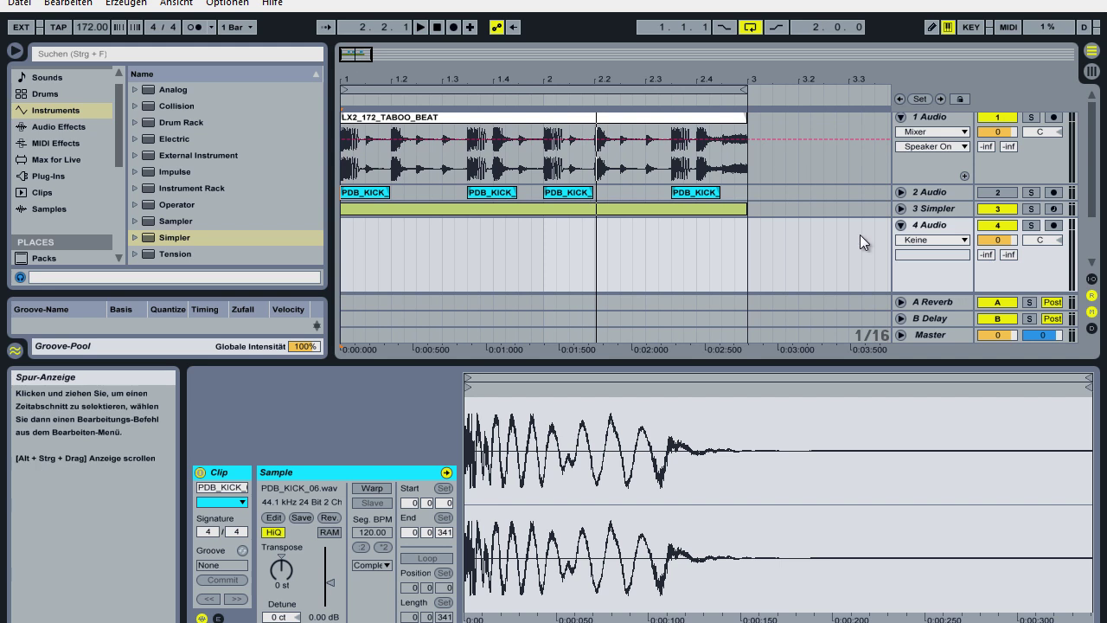
pyautogui.click(935, 210)
pyautogui.doubleClick(435, 26)
pyautogui.hotkey('ctrl', 't')
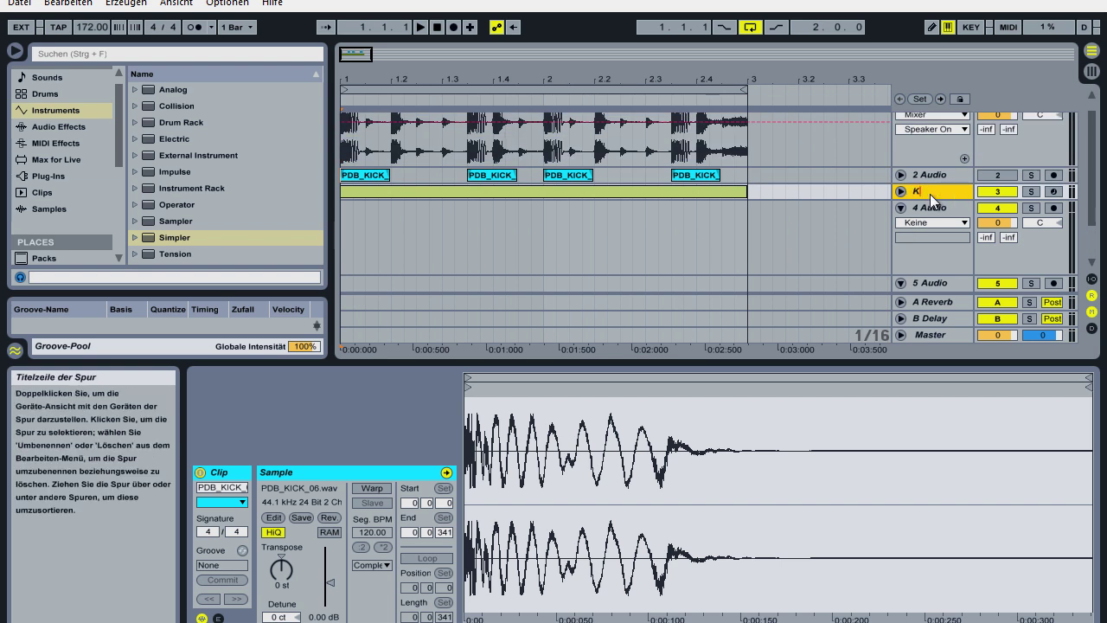
pyautogui.click(924, 209)
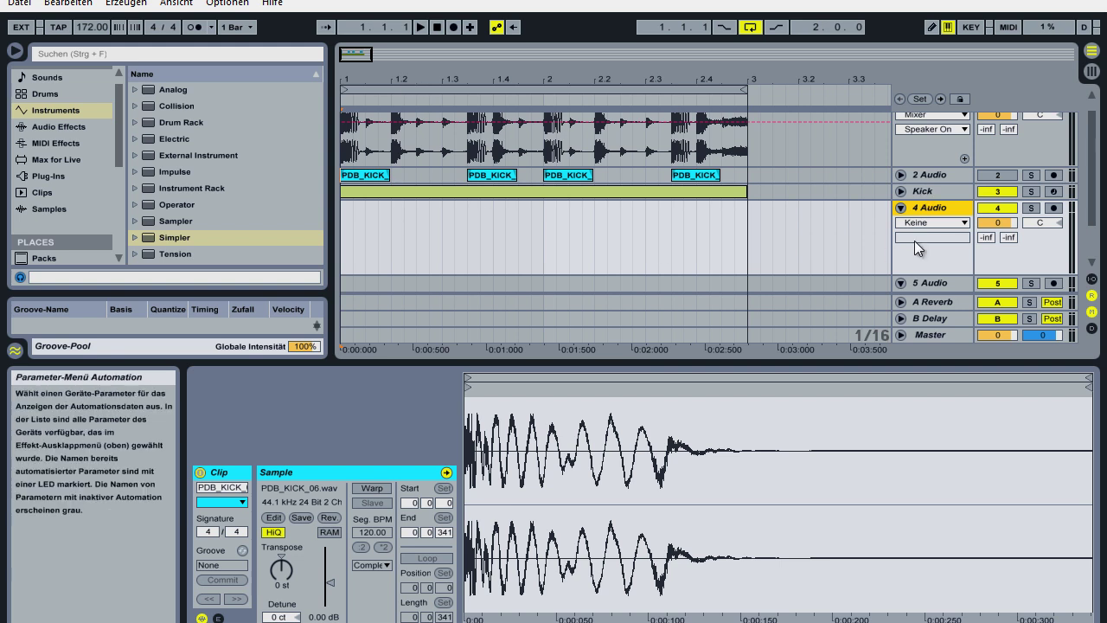
pyautogui.moveTo(740, 214); pyautogui.dragTo(335, 215)
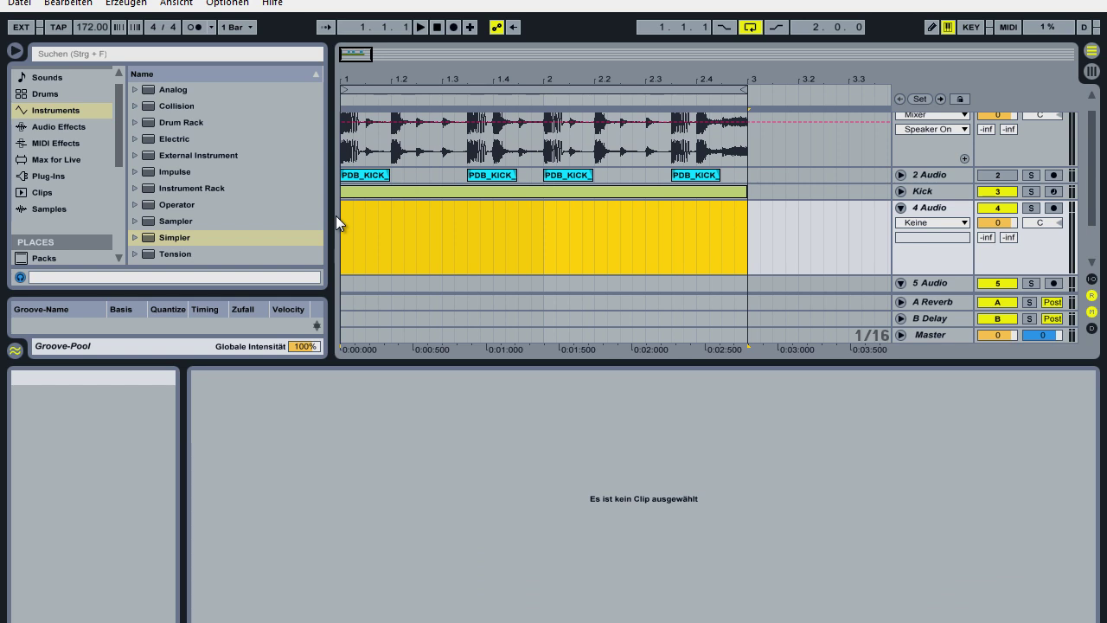
pyautogui.click(741, 242)
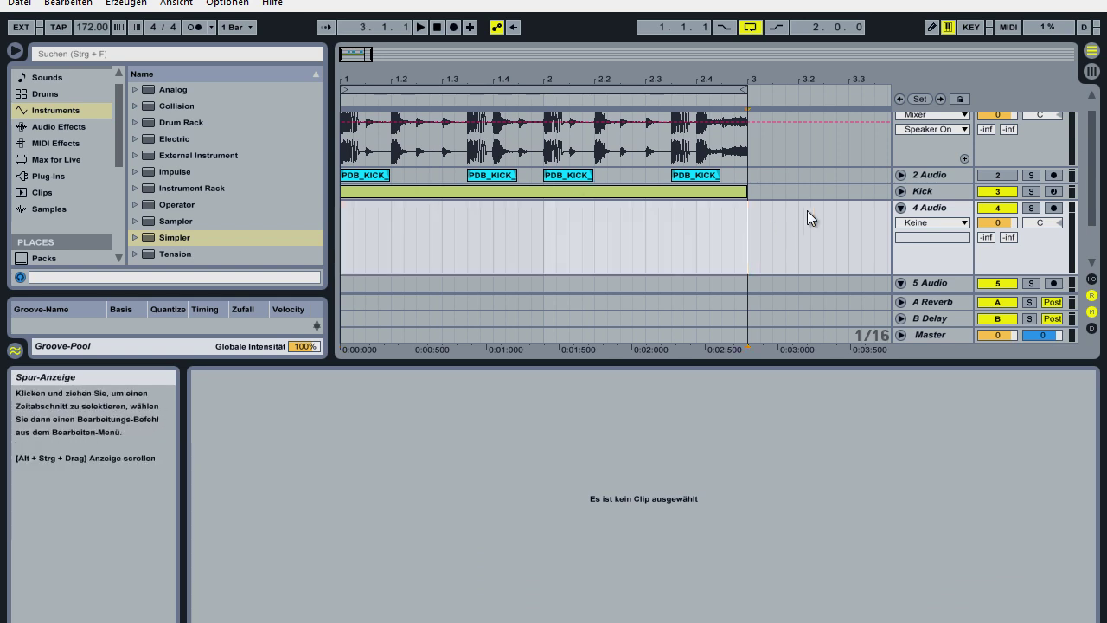
# Insert a MIDI track below the 4 Audio track and select the 4 Audio track.
pyautogui.rightClick(932, 214)
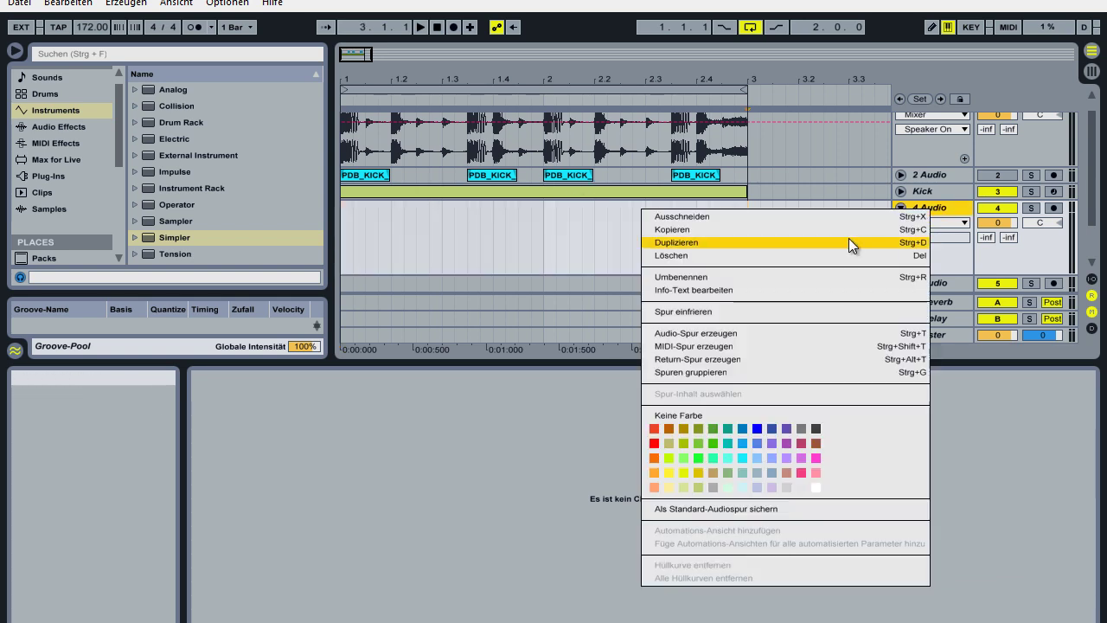
pyautogui.click(690, 342)
pyautogui.click(926, 149)
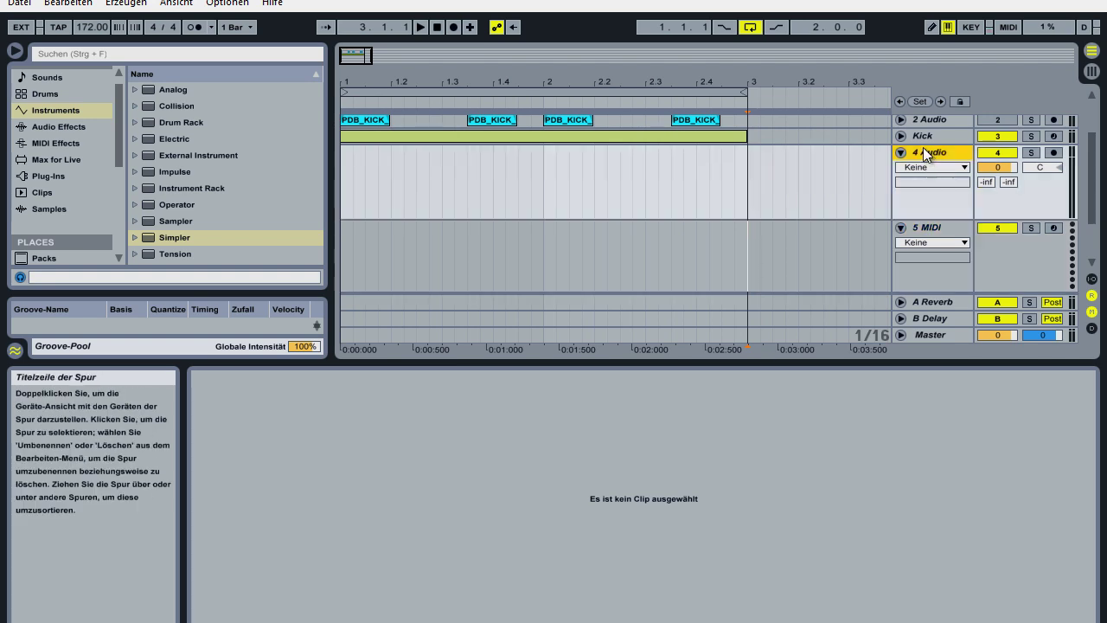
# Delete the 4 Audio and 2 Audio tracks, leaving two empty MIDI tracks below the Kick track.
pyautogui.hotkey('ctrl', 'shift', 't')
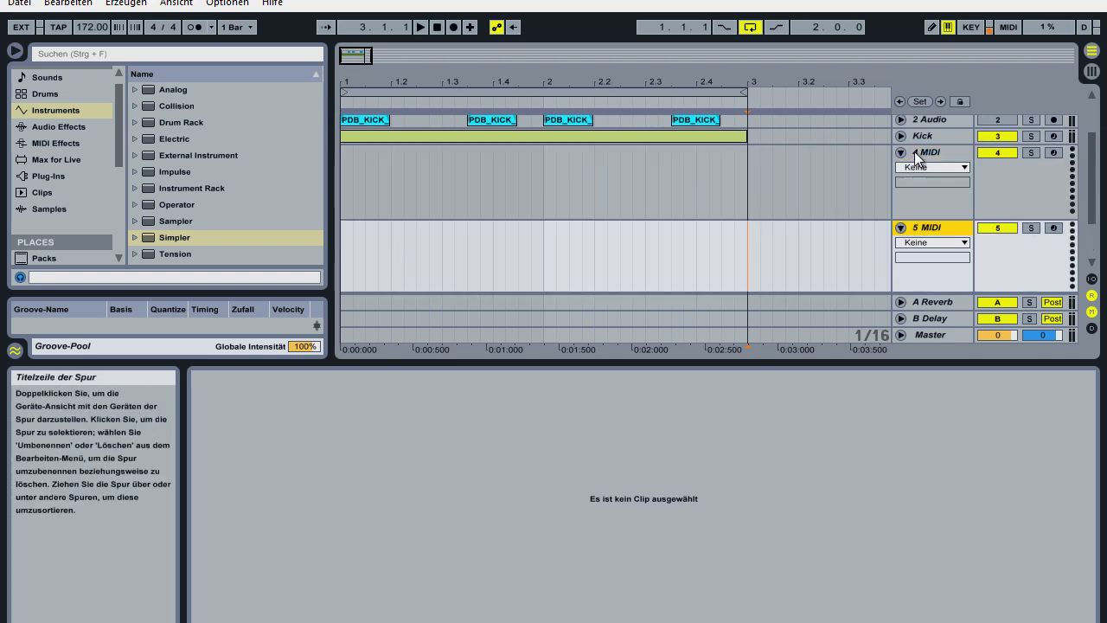
pyautogui.press('Delete')
pyautogui.click(940, 198)
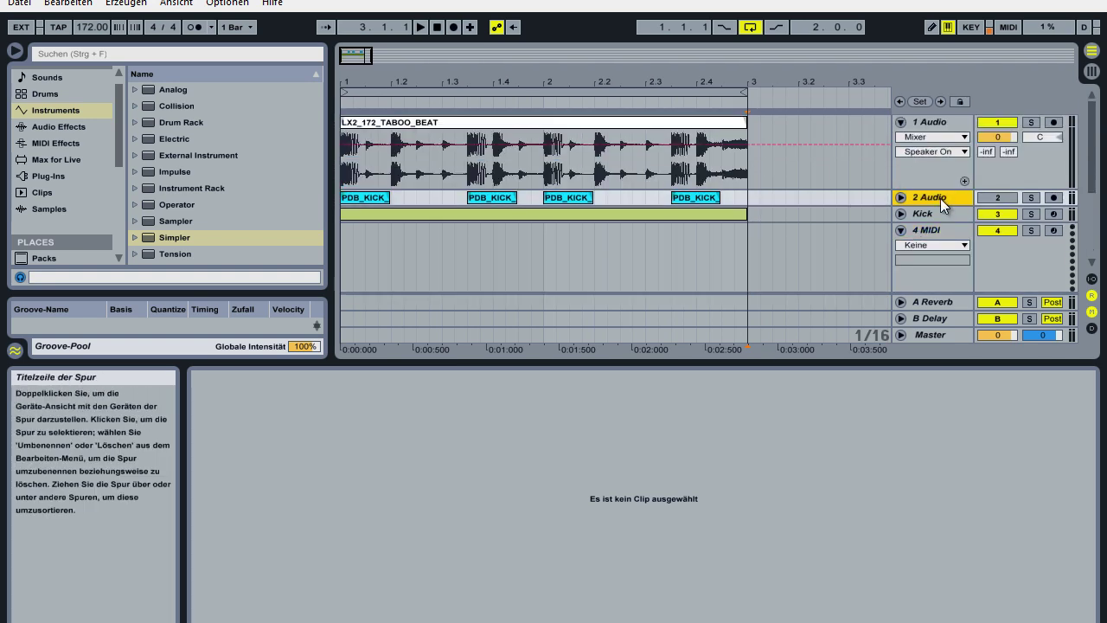
pyautogui.press('Delete')
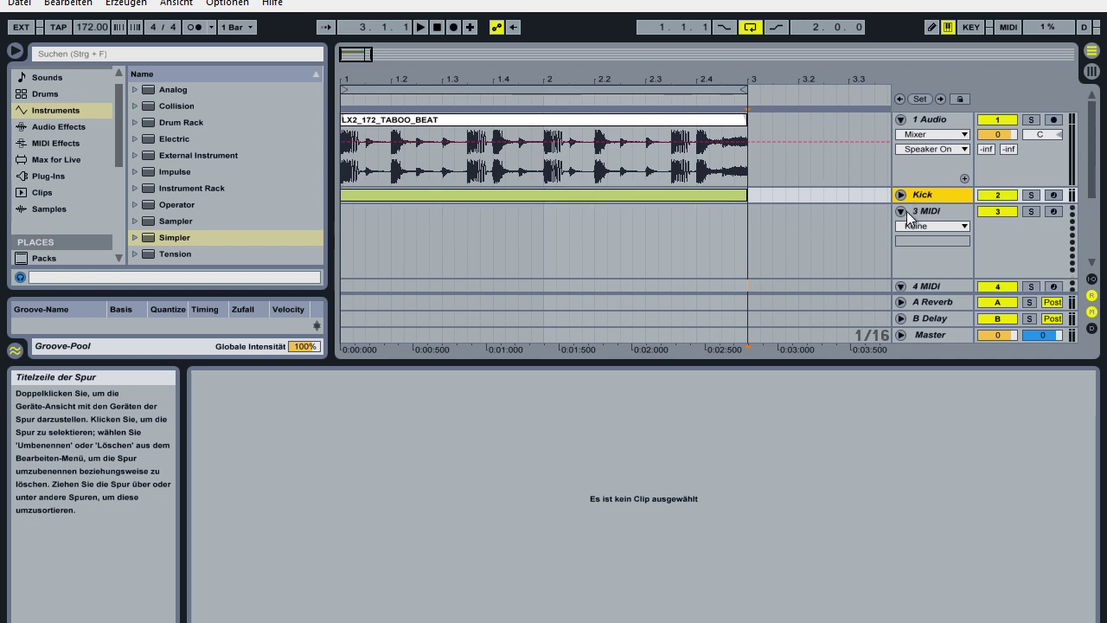
pyautogui.hotkey('ctrl', 'shift', 't')
# Insert an empty two-bar MIDI clip at the song start on the 3 MIDI track, directly below Kick.
pyautogui.click(924, 195)
pyautogui.moveTo(746, 219); pyautogui.dragTo(318, 218)
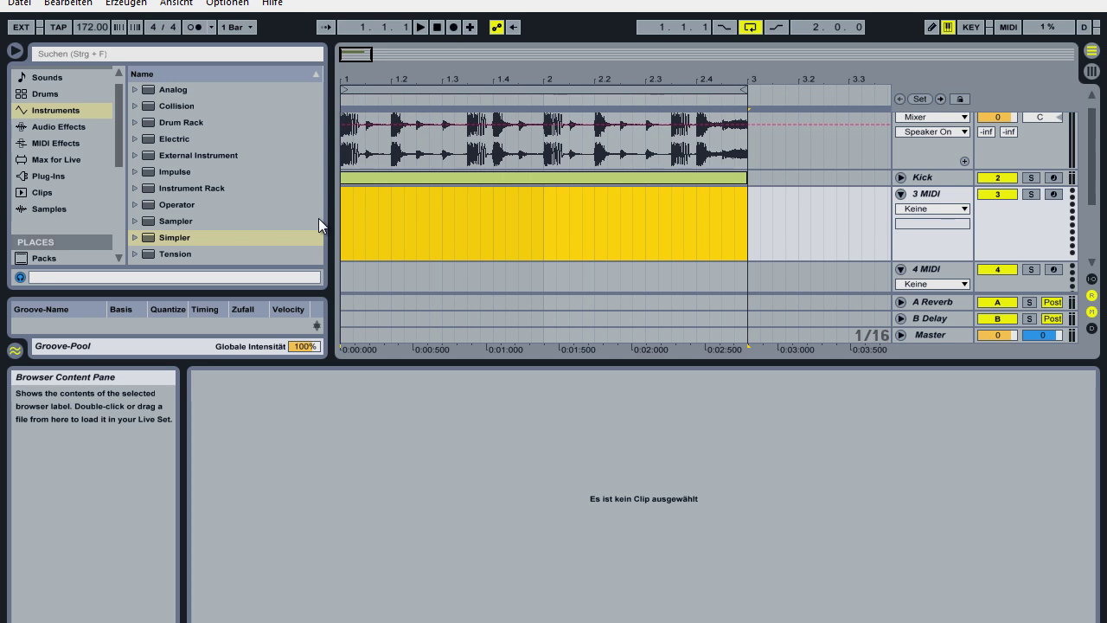
pyautogui.hotkey('ctrl', 'shift', 'm')
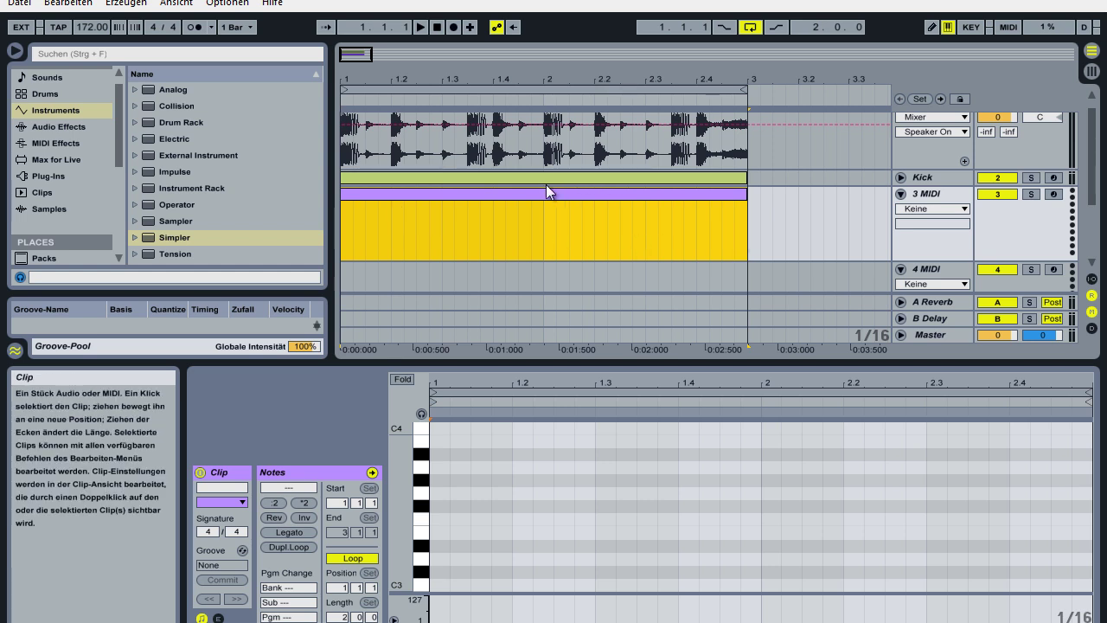
# Program one-beat C3 notes at 1.2, 1.4, 2.2 and 2.4 in the 3 MIDI clip, following the drum loop's snare hits.
pyautogui.scroll(1, 541, 160)
pyautogui.click(400, 121)
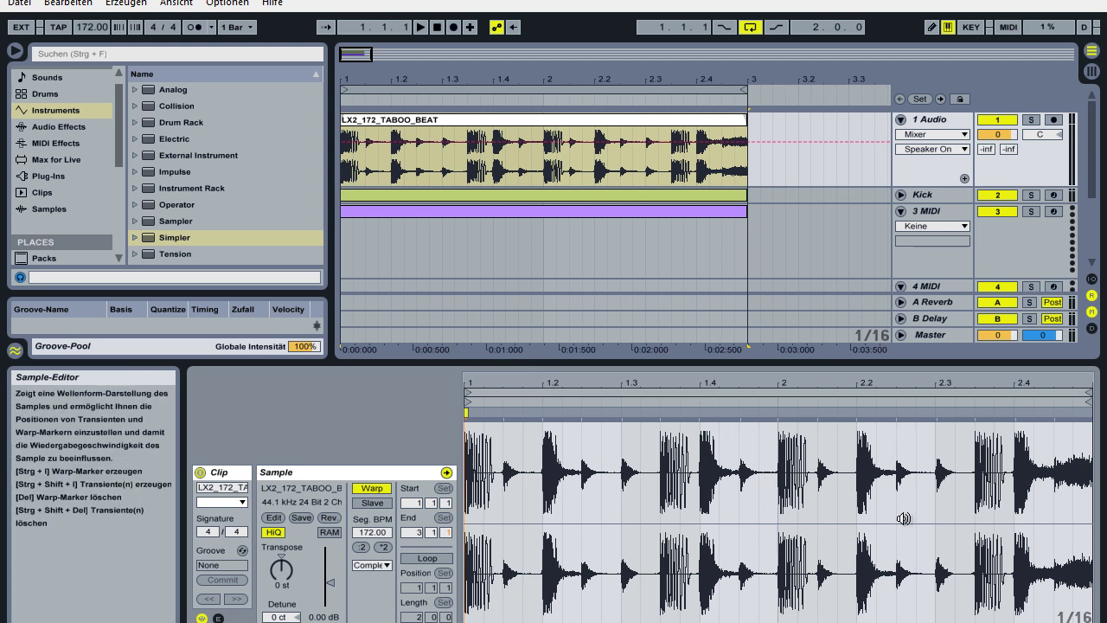
pyautogui.click(629, 213)
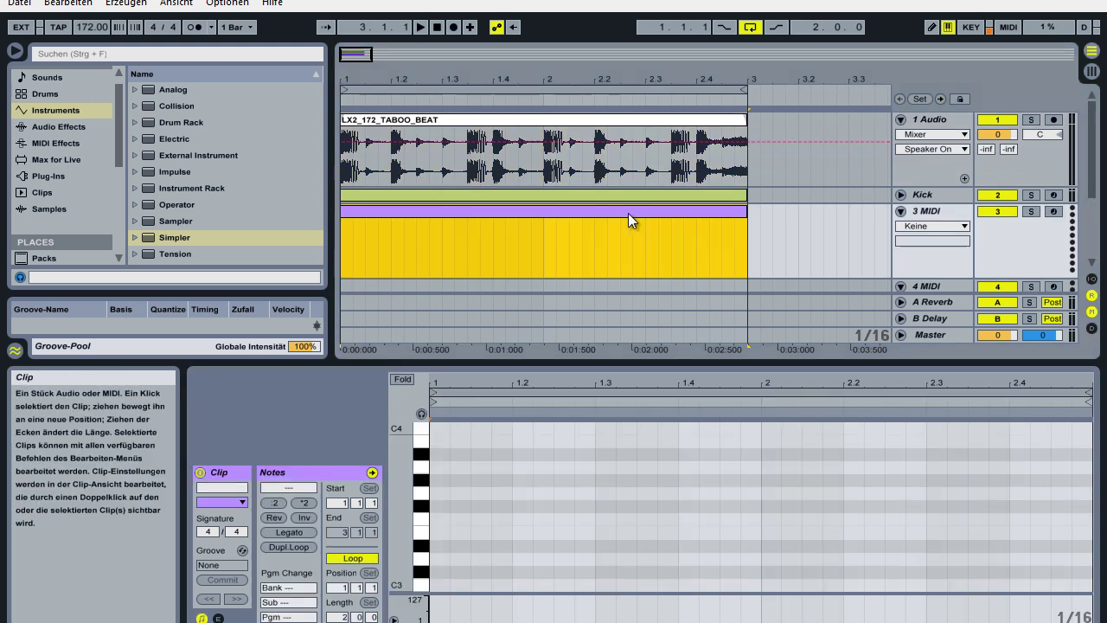
pyautogui.click(450, 588)
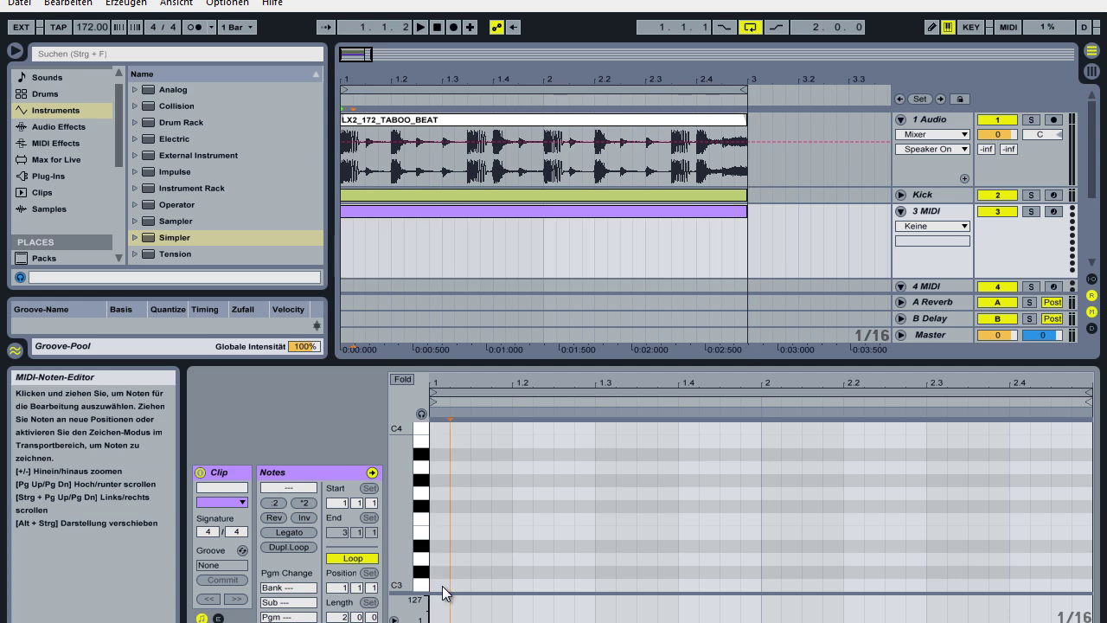
pyautogui.doubleClick(523, 585)
pyautogui.moveTo(534, 585); pyautogui.dragTo(754, 589)
pyautogui.moveTo(842, 569); pyautogui.dragTo(512, 591)
pyautogui.hotkey('ctrl', 'd')
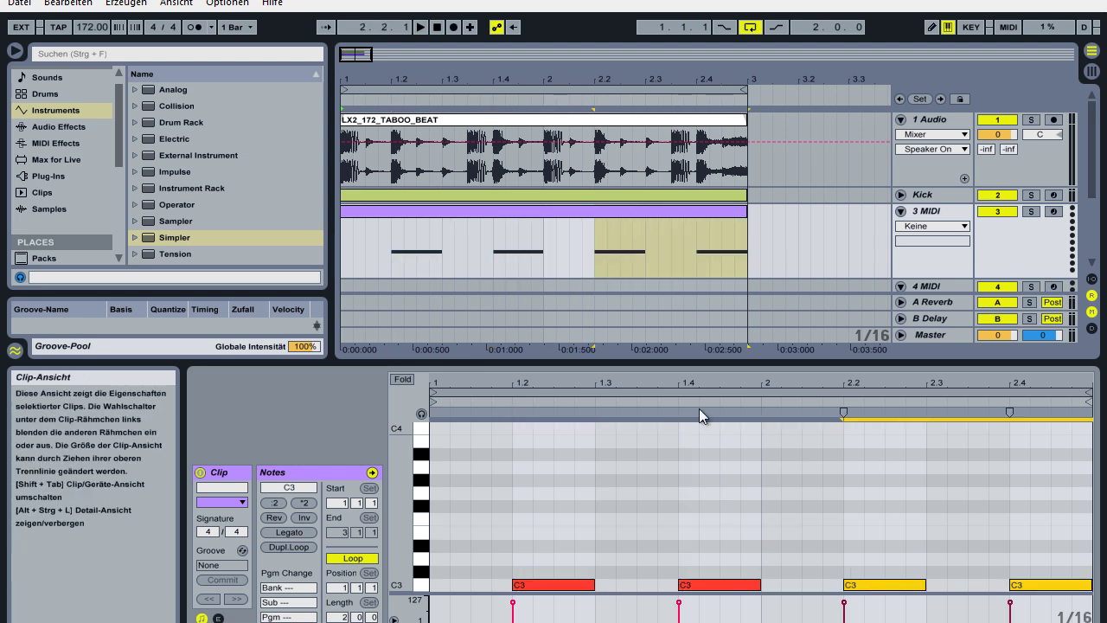
# Rename the 3 MIDI track as Snare and load a Simpler onto it.
pyautogui.click(925, 215)
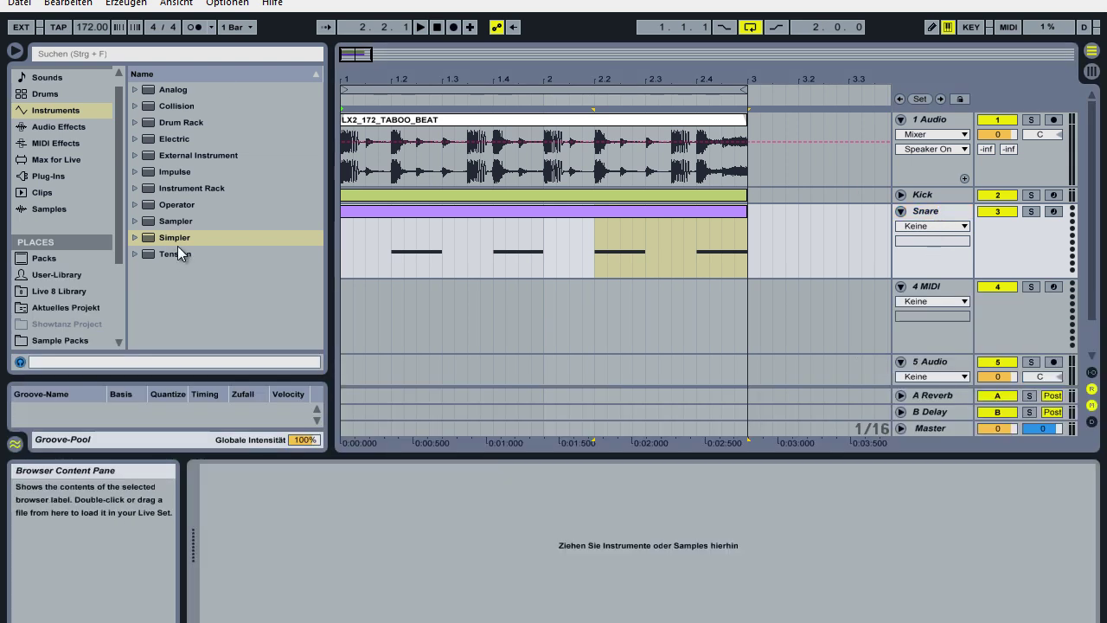
pyautogui.moveTo(178, 245); pyautogui.dragTo(441, 476)
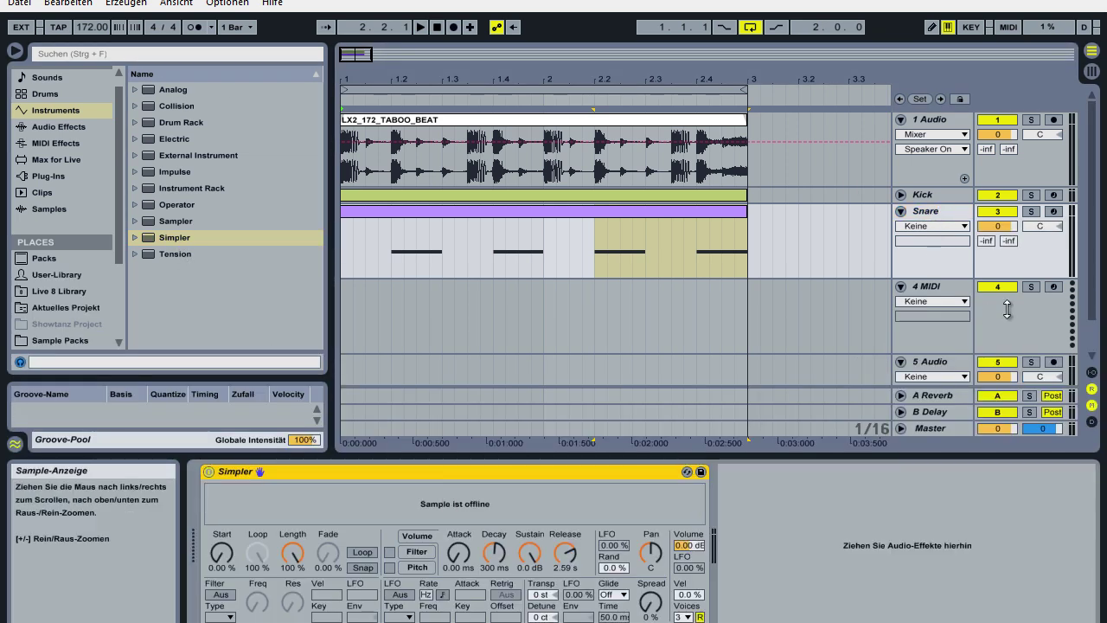
# Browse Sample Packs, collapse the PDNB_KICKS folder and expand PDNB_SNARES under Single Drum Hits.
pyautogui.scroll(-2, 59, 280)
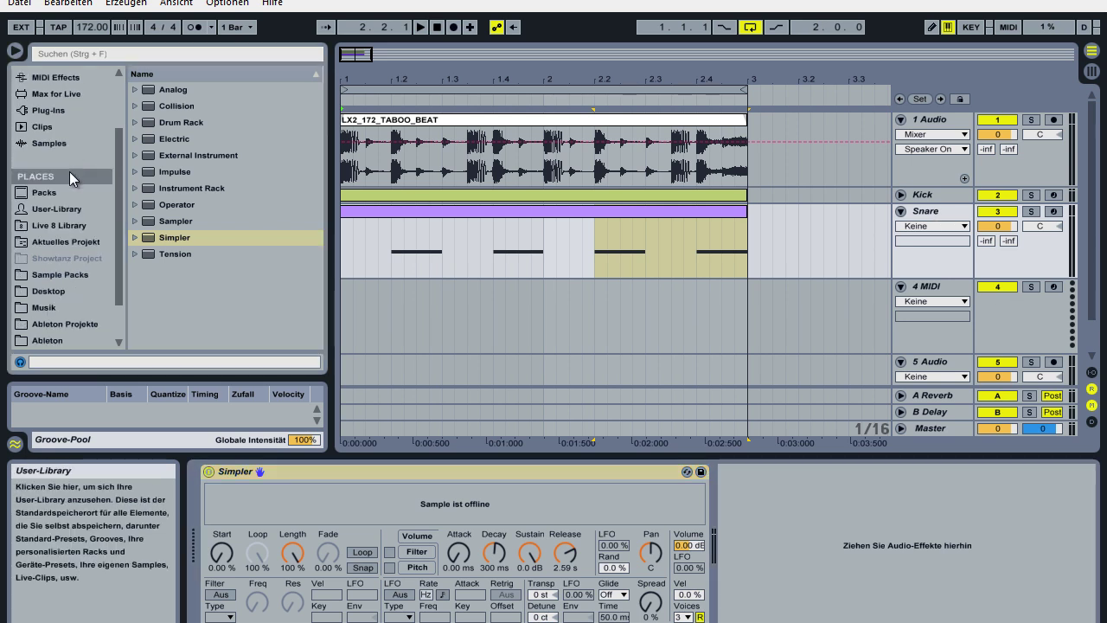
pyautogui.click(47, 275)
pyautogui.scroll(2, 256, 206)
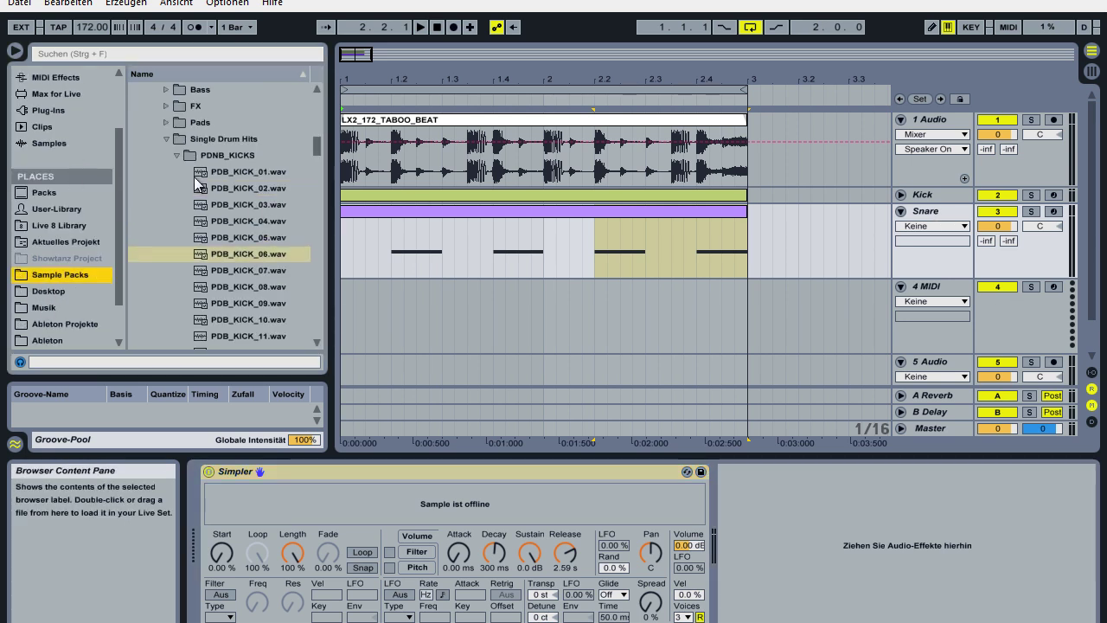
pyautogui.click(178, 156)
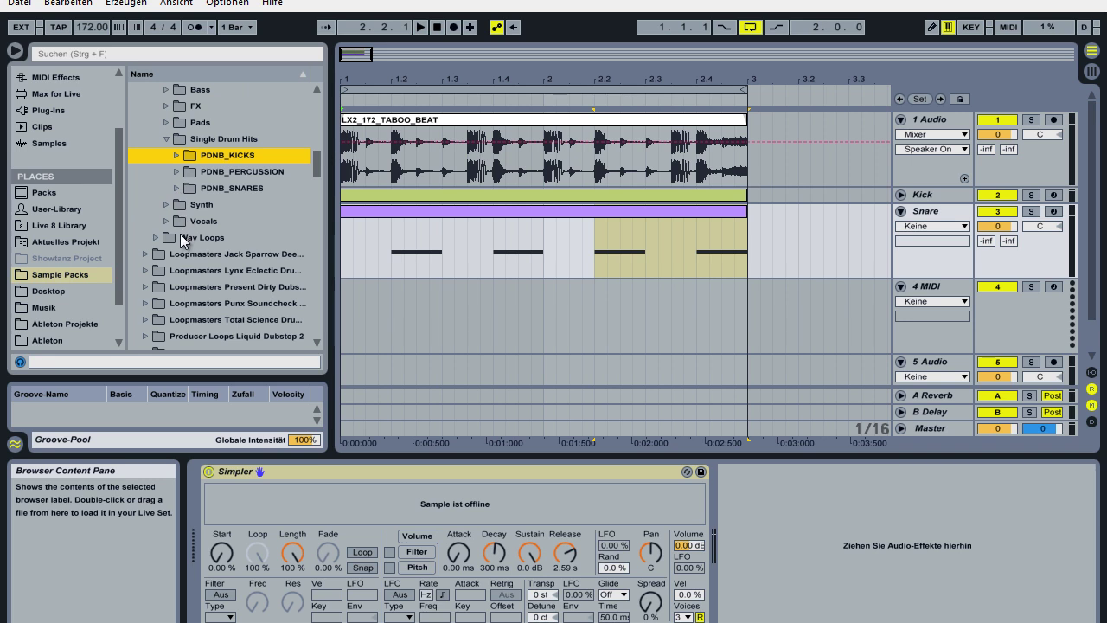
pyautogui.click(176, 188)
# Audition snare samples from PDB_SNARE03 to PDB_SNARE07 and load PDB_SNARE03.wav into the Snare track's Simpler.
pyautogui.click(224, 238)
pyautogui.press('Down')
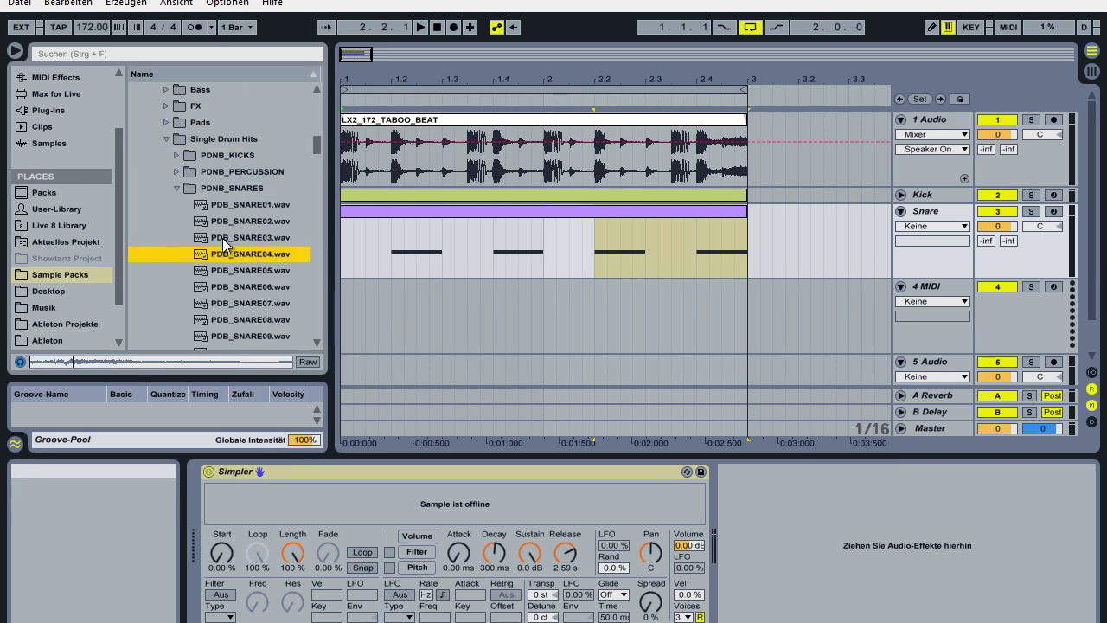
pyautogui.press('Up')
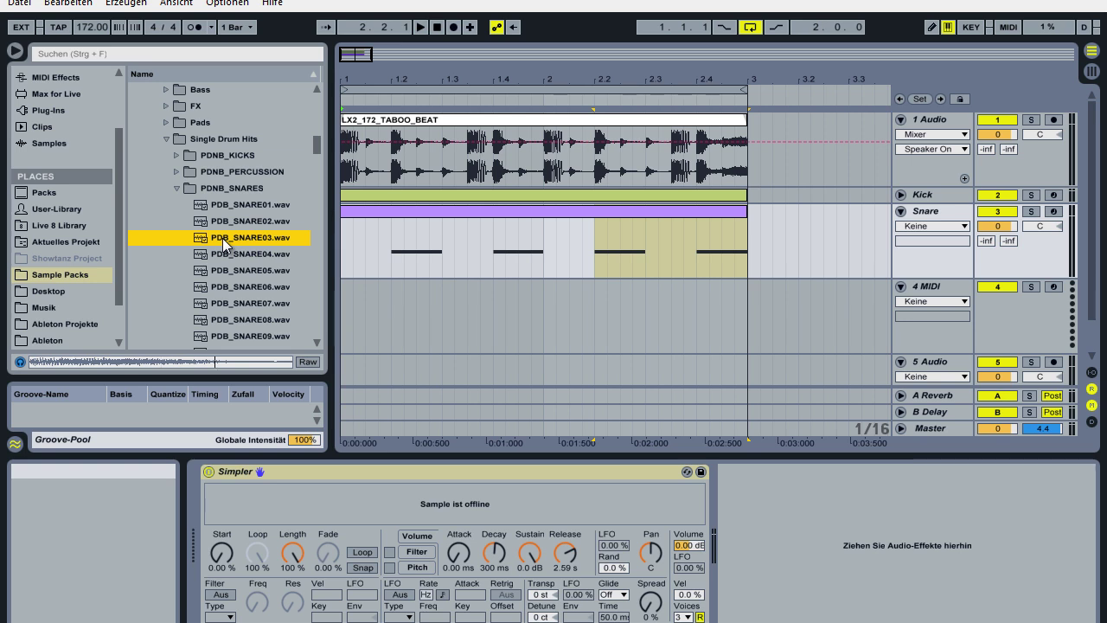
pyautogui.press('Down')
pyautogui.press('Down')
pyautogui.press('Down')
pyautogui.press('Down')
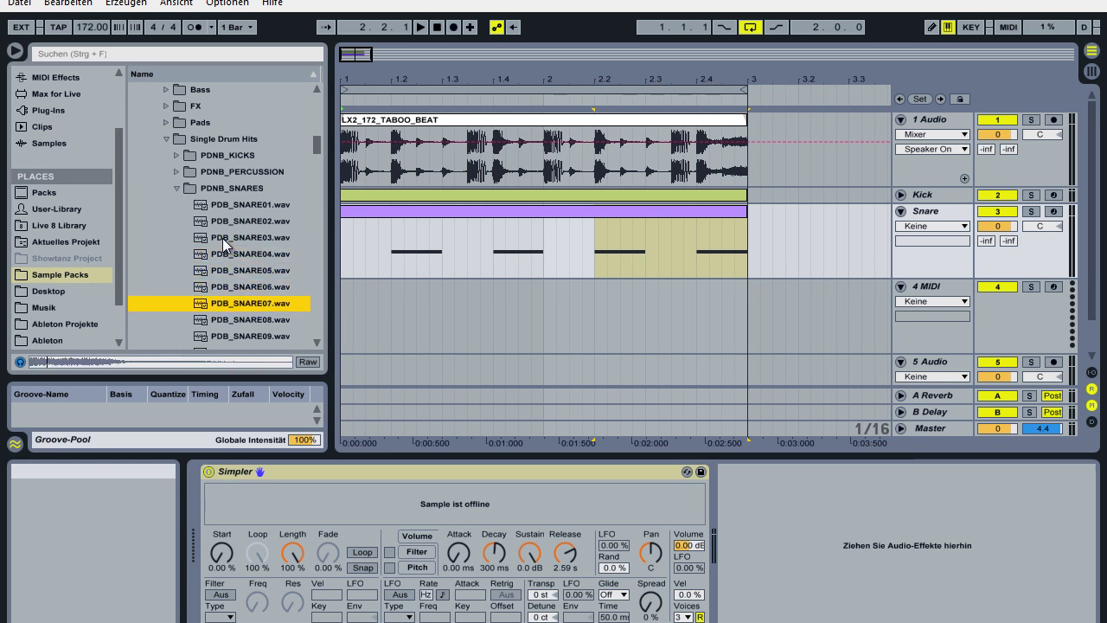
pyautogui.click(230, 256)
pyautogui.click(231, 270)
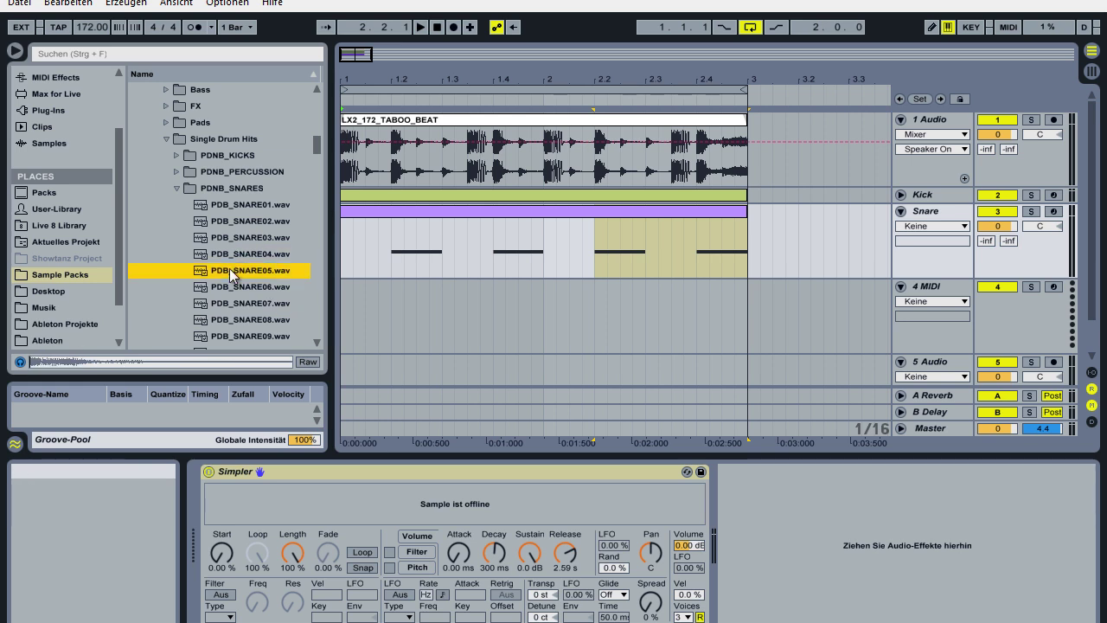
pyautogui.click(239, 243)
pyautogui.moveTo(238, 243); pyautogui.dragTo(398, 519)
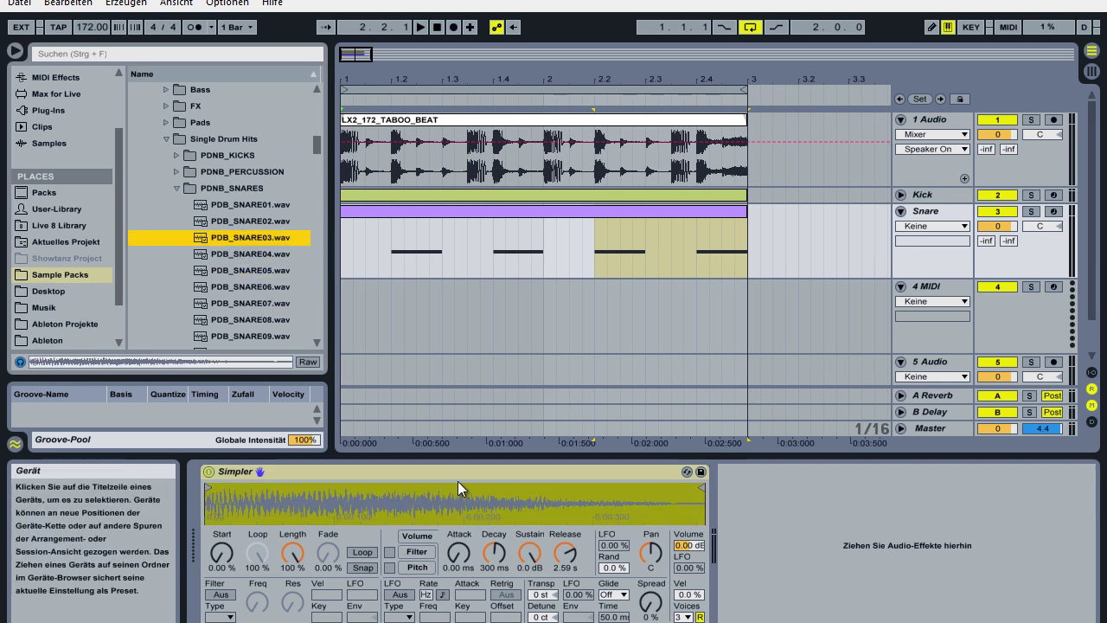
# Solo the Kick and Snare tracks together, fold the Snare track and play the pattern back.
pyautogui.click(457, 211)
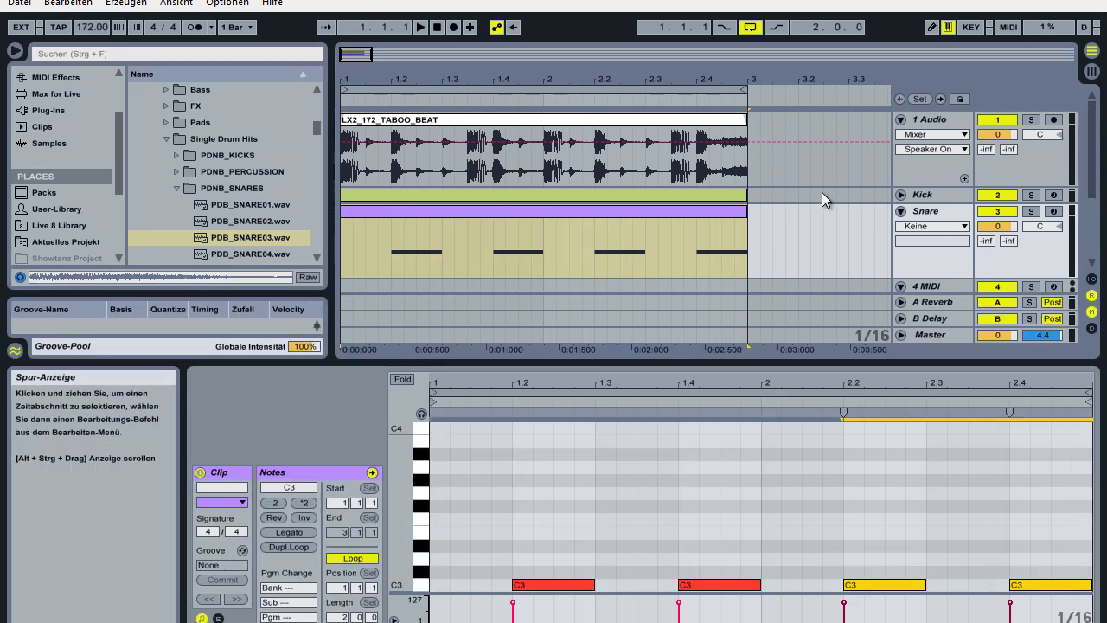
pyautogui.click(1031, 196)
pyautogui.keyDown('ctrl'); pyautogui.click(1031, 212); pyautogui.keyUp('ctrl')
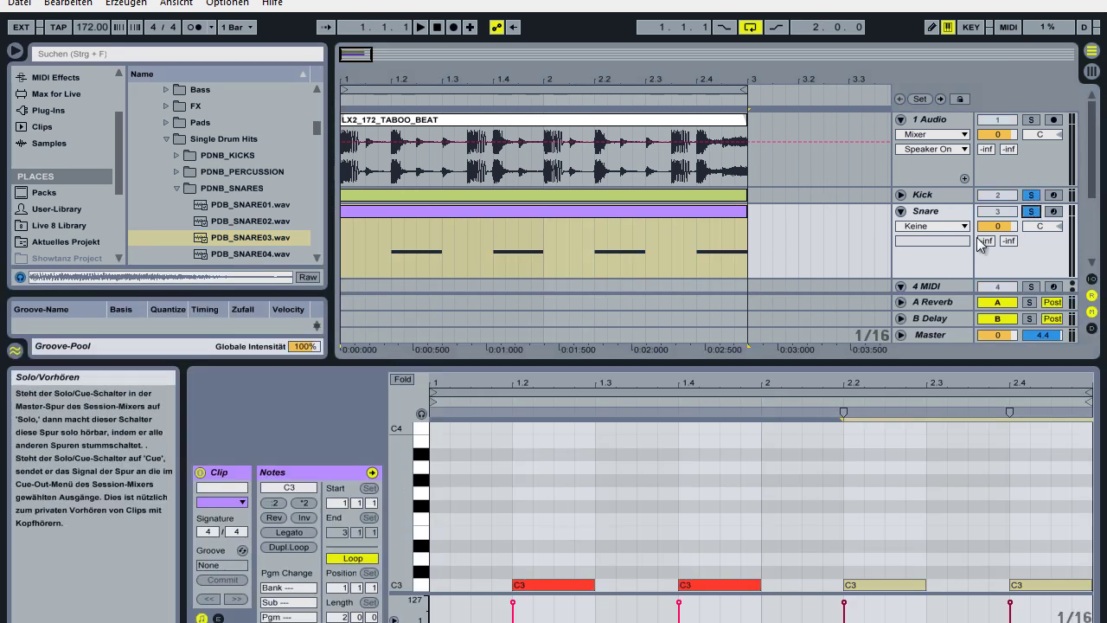
pyautogui.click(901, 211)
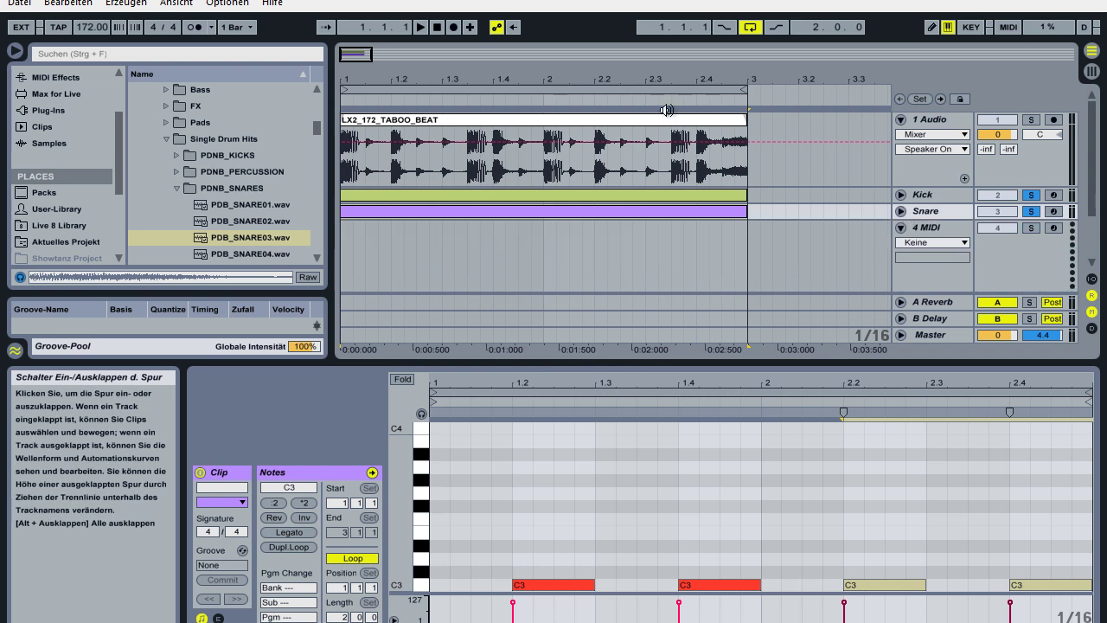
pyautogui.click(425, 26)
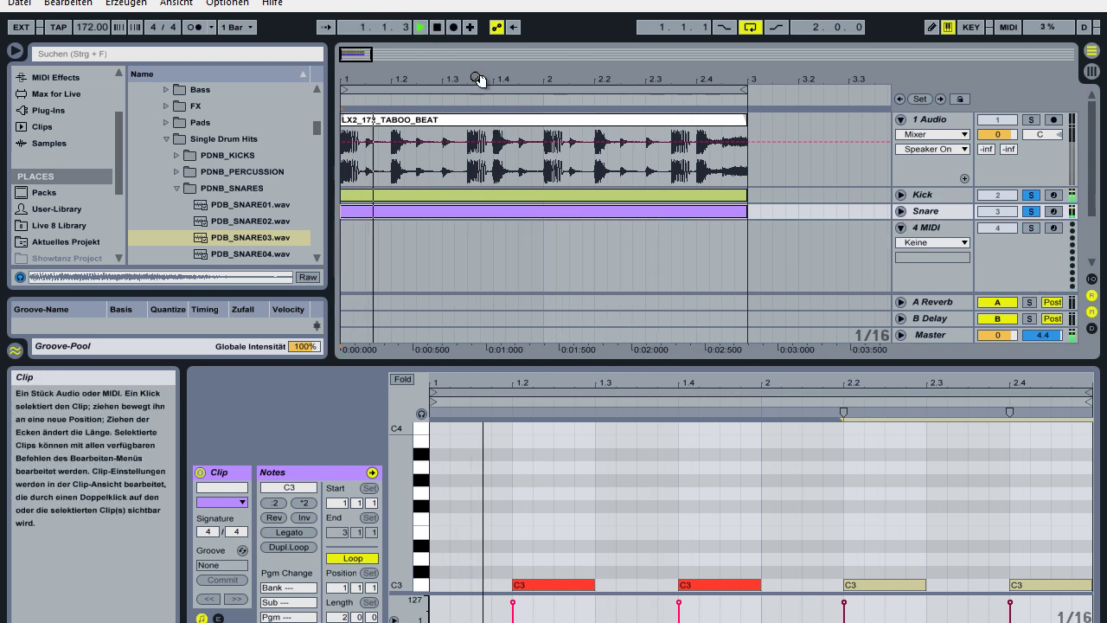
pyautogui.click(438, 30)
# Audition kick samples PDB_KICK_05 to PDB_KICK_08, load PDB_KICK_08.wav into the Kick track's Simpler and collapse the PDNB_KICKS folder.
pyautogui.click(178, 188)
pyautogui.click(177, 155)
pyautogui.scroll(-3, 233, 194)
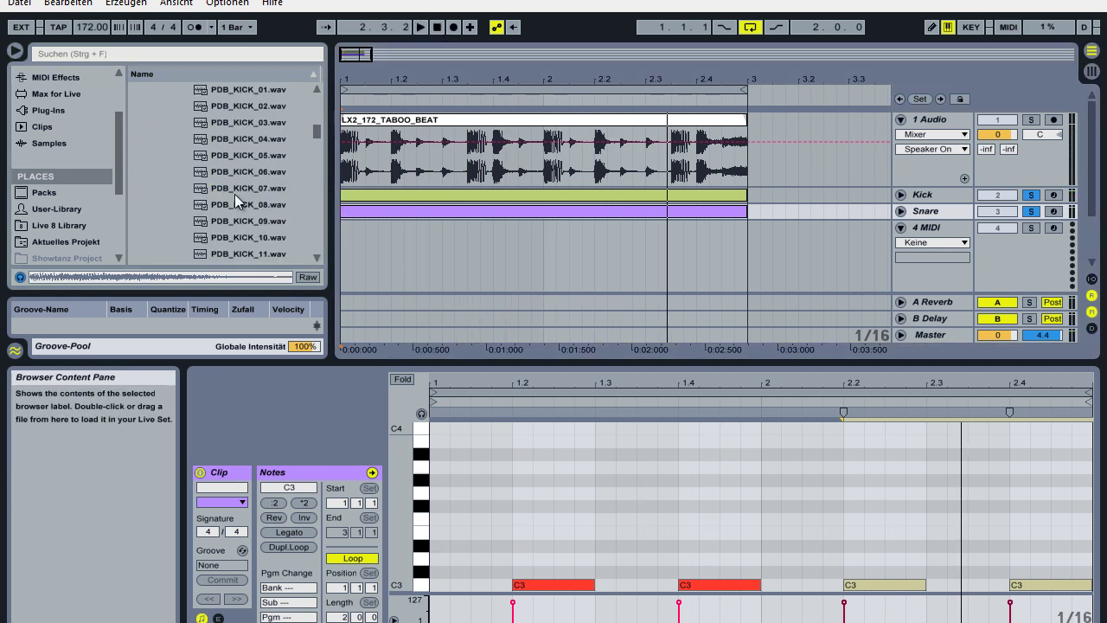
pyautogui.click(245, 157)
pyautogui.press('Down')
pyautogui.press('Down')
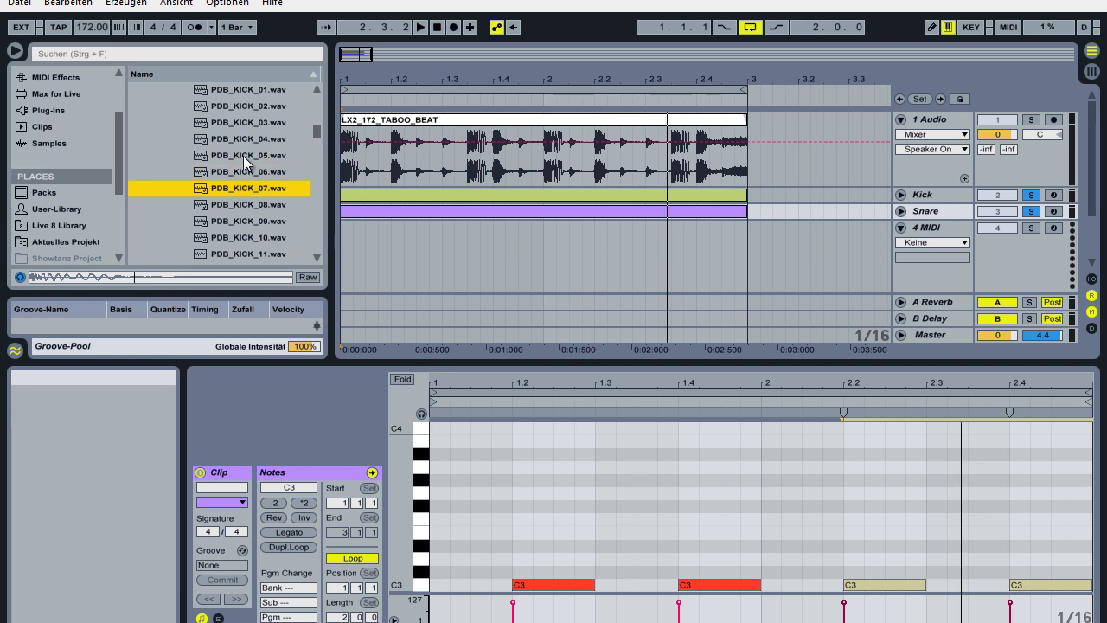
pyautogui.press('Down')
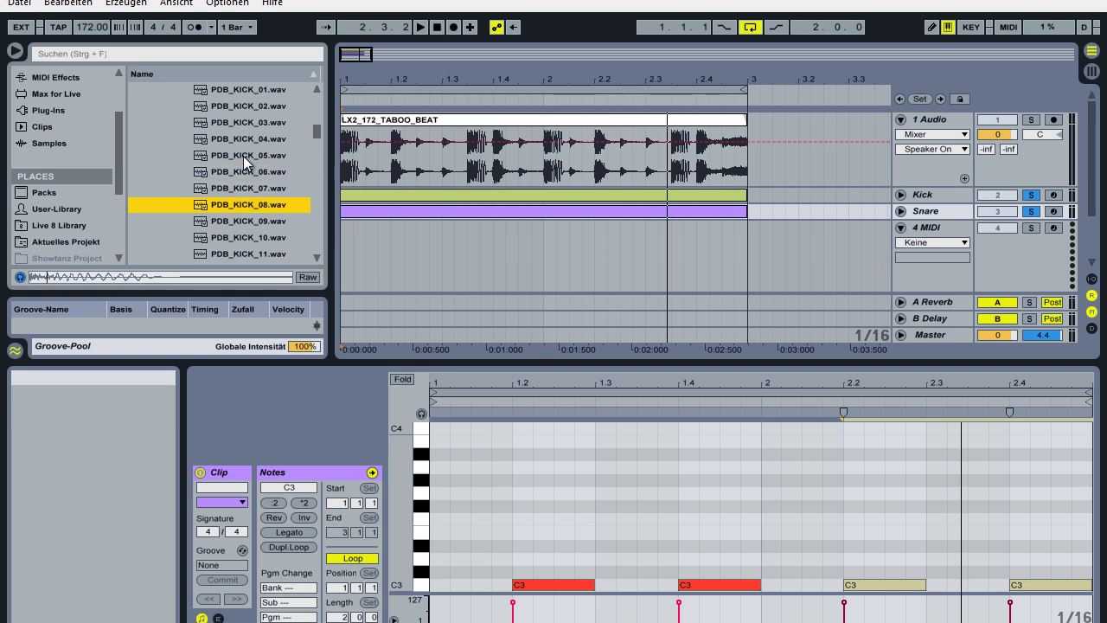
pyautogui.click(937, 194)
pyautogui.moveTo(243, 206); pyautogui.dragTo(335, 516)
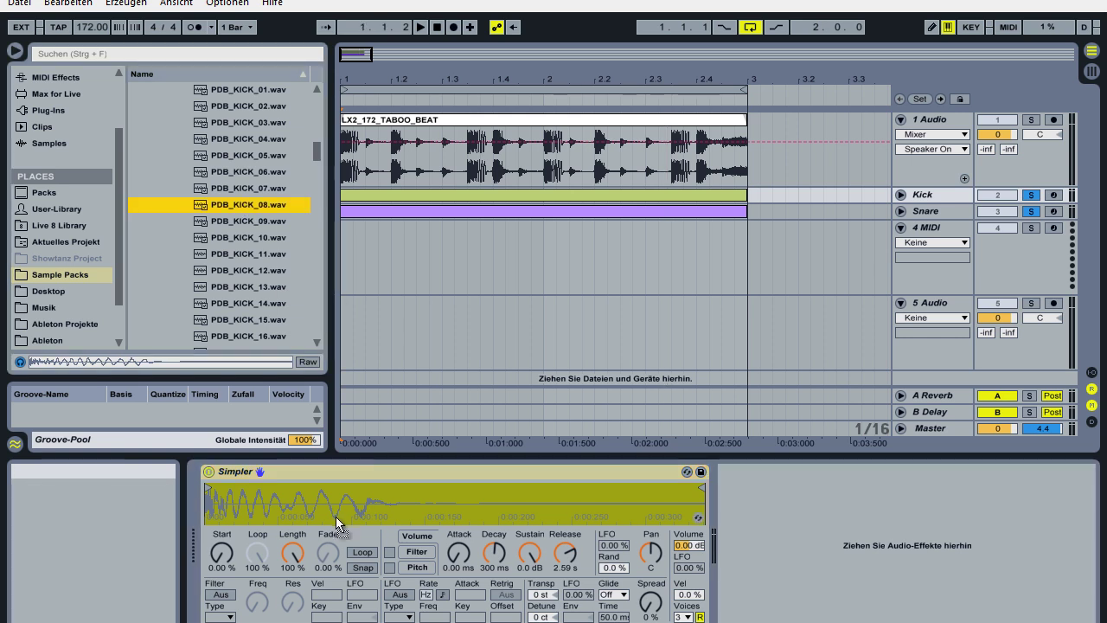
pyautogui.scroll(3, 202, 229)
pyautogui.click(182, 178)
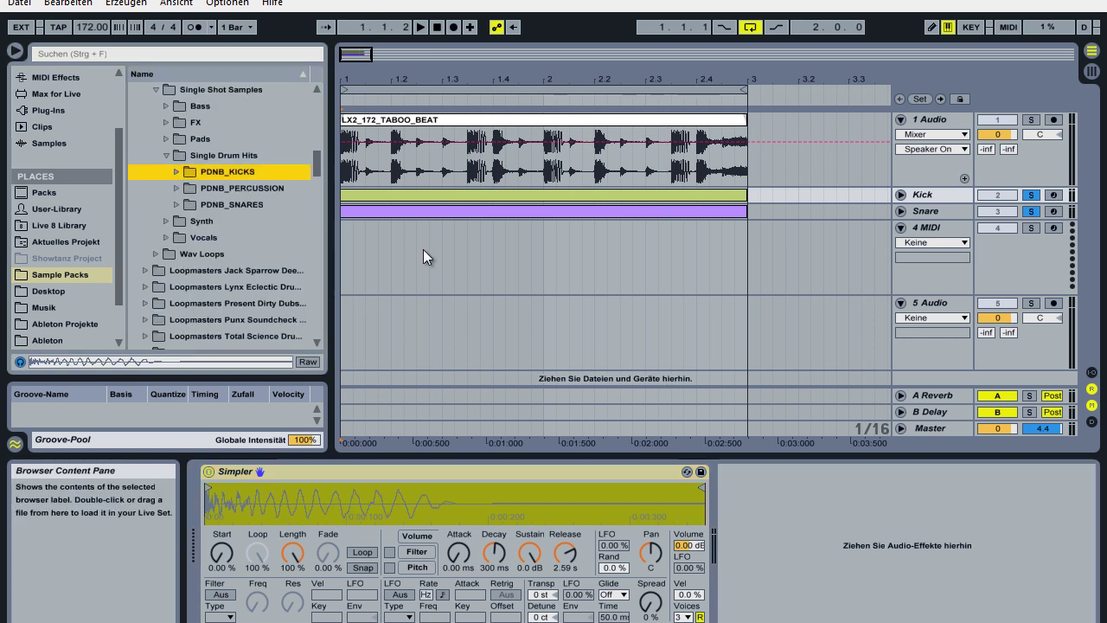
# Listen to the Kick and Snare tracks soloed with the new kick sample, then clear the solos.
pyautogui.click(1030, 195)
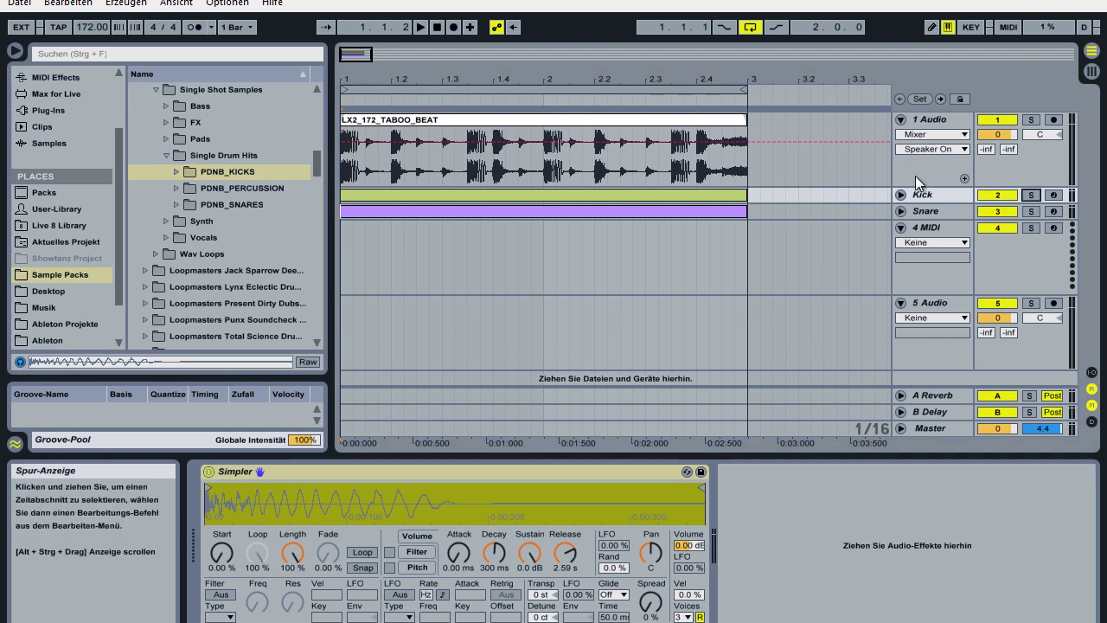
pyautogui.click(1029, 196)
pyautogui.keyDown('ctrl'); pyautogui.click(1030, 212); pyautogui.keyUp('ctrl')
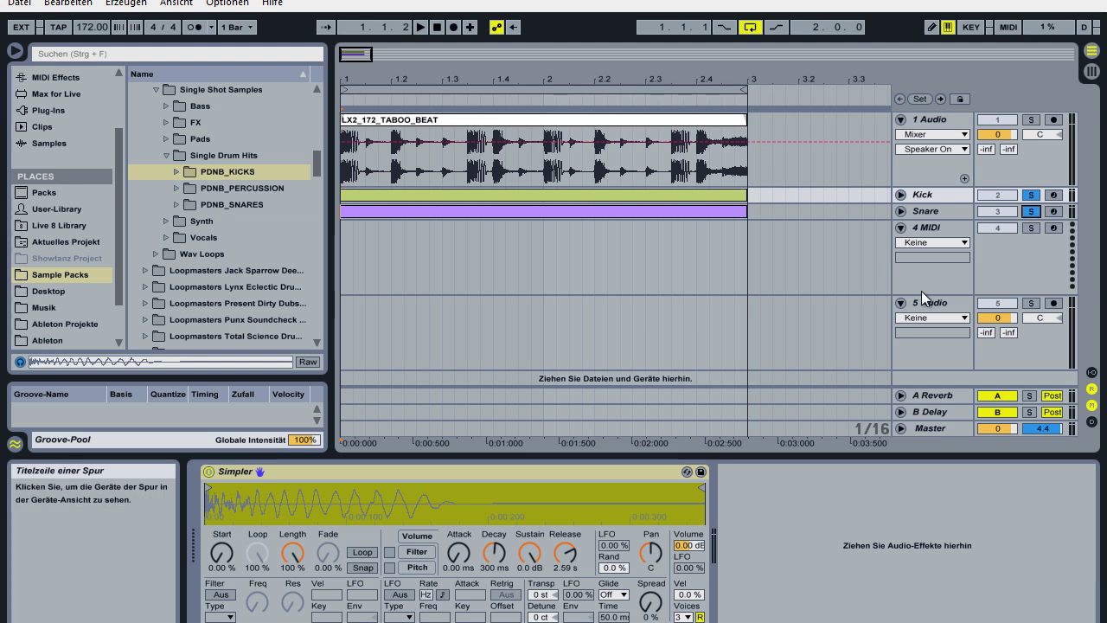
pyautogui.press('space')
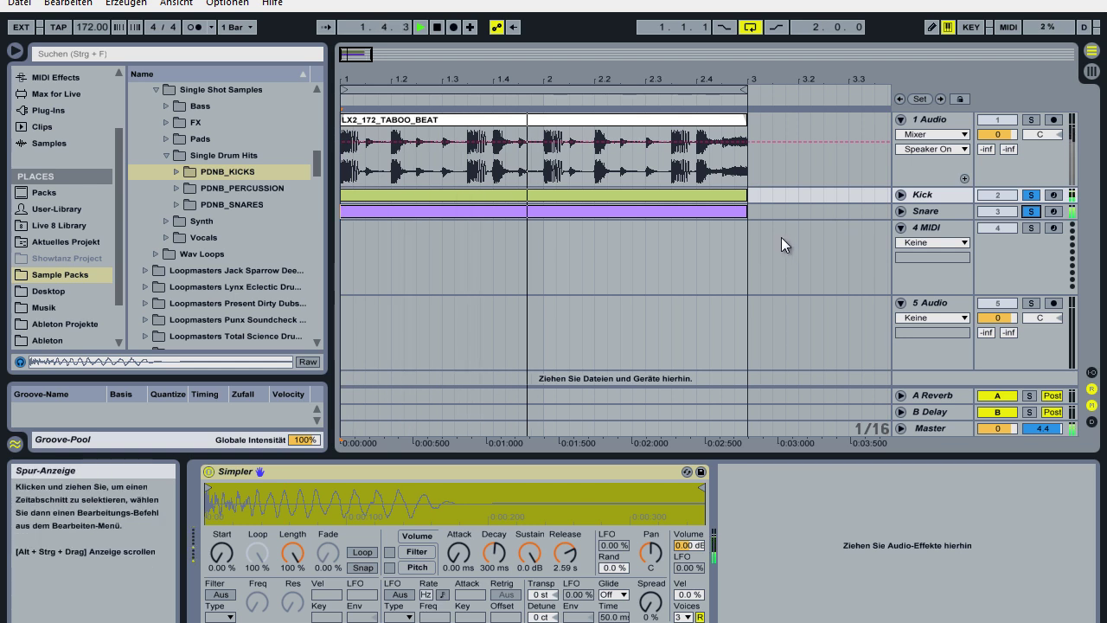
pyautogui.press('space')
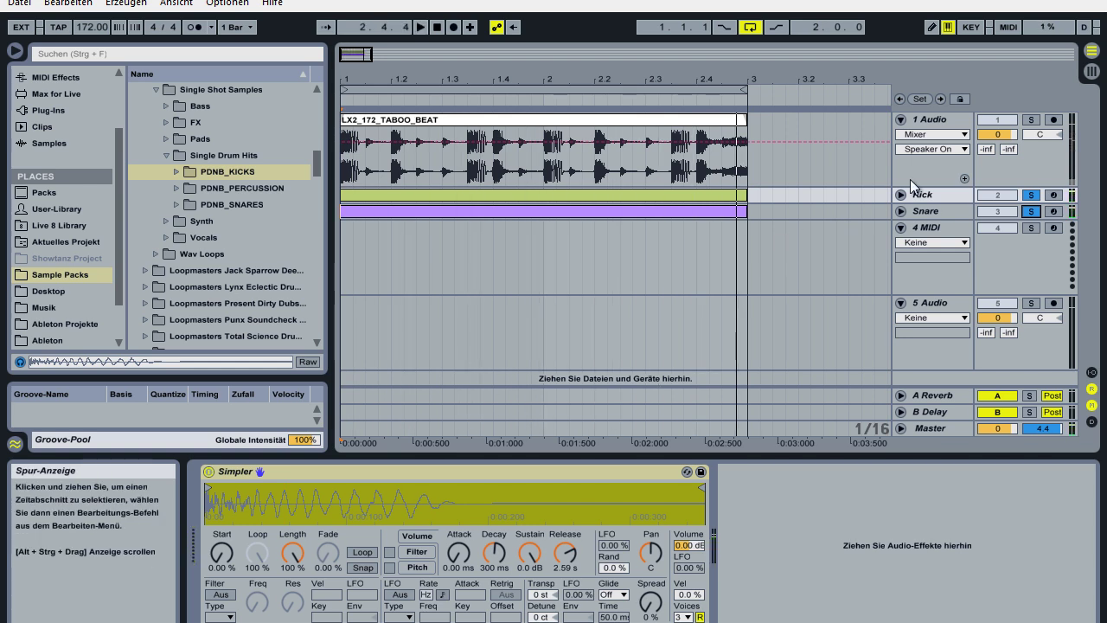
pyautogui.click(1030, 195)
# Examine the Kick clip's note pattern in the note editor and fold the Kick track again.
pyautogui.moveTo(364, 54); pyautogui.dragTo(370, 52)
pyautogui.click(900, 211)
pyautogui.click(900, 211)
pyautogui.click(900, 194)
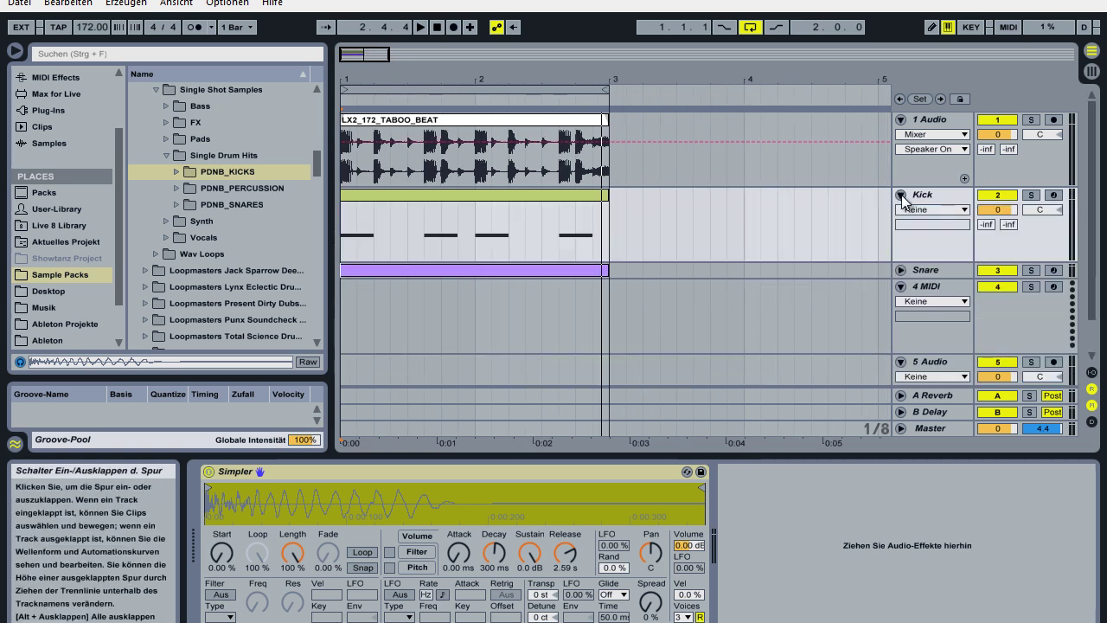
pyautogui.doubleClick(584, 194)
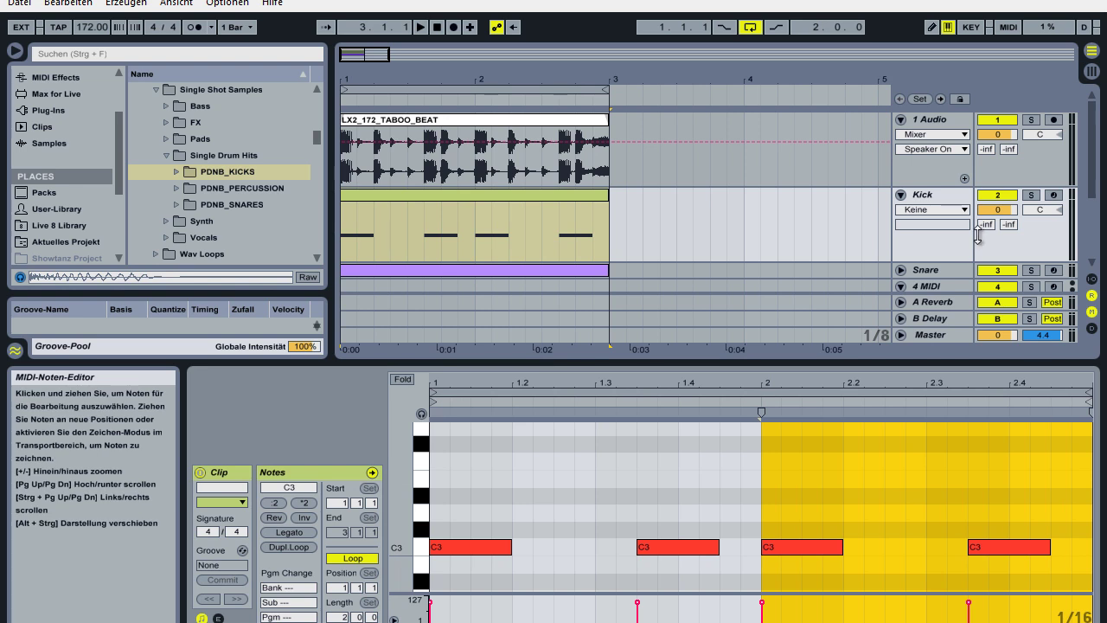
pyautogui.click(900, 195)
pyautogui.scroll(1, 599, 175)
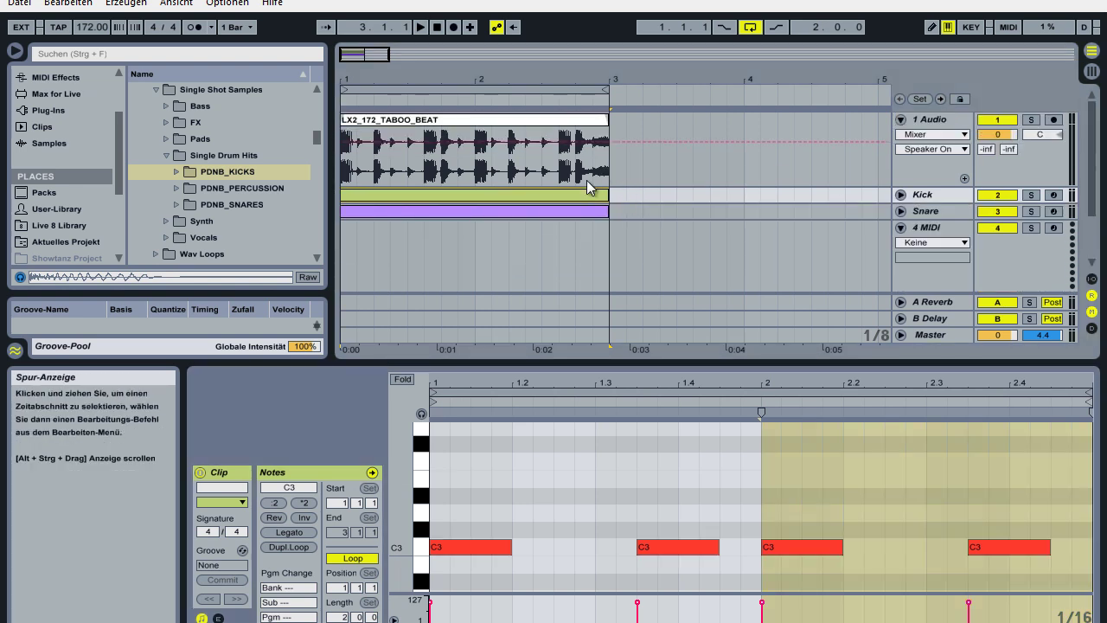
# Open the LX2_172_TABOO_BEAT clip in the sample editor and set its fixed grid to 1/8.
pyautogui.moveTo(354, 54); pyautogui.dragTo(353, 55)
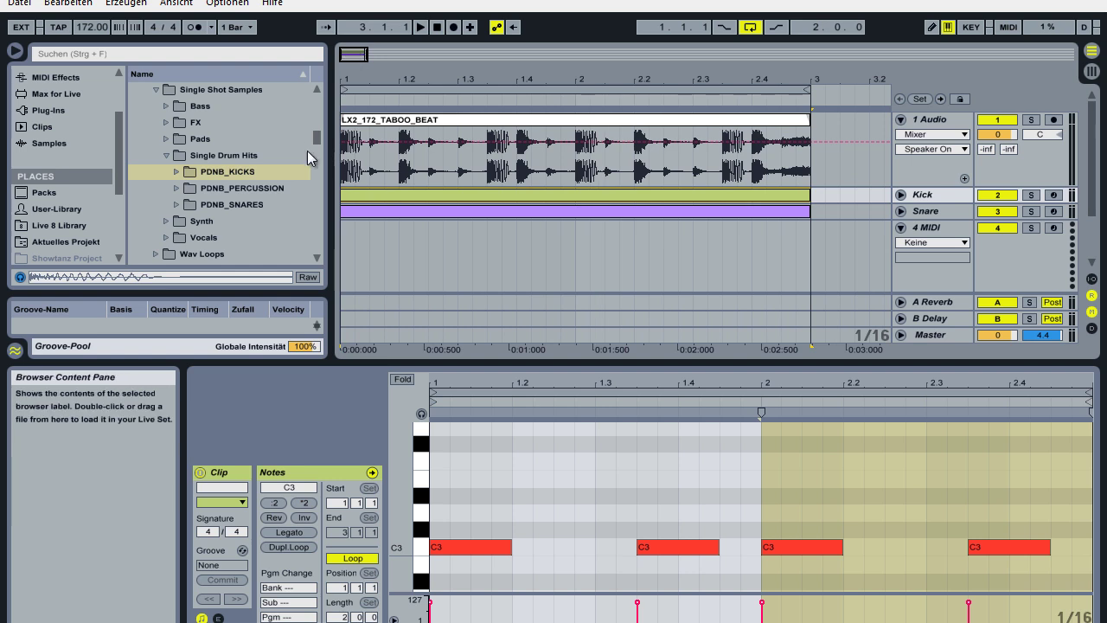
pyautogui.click(374, 121)
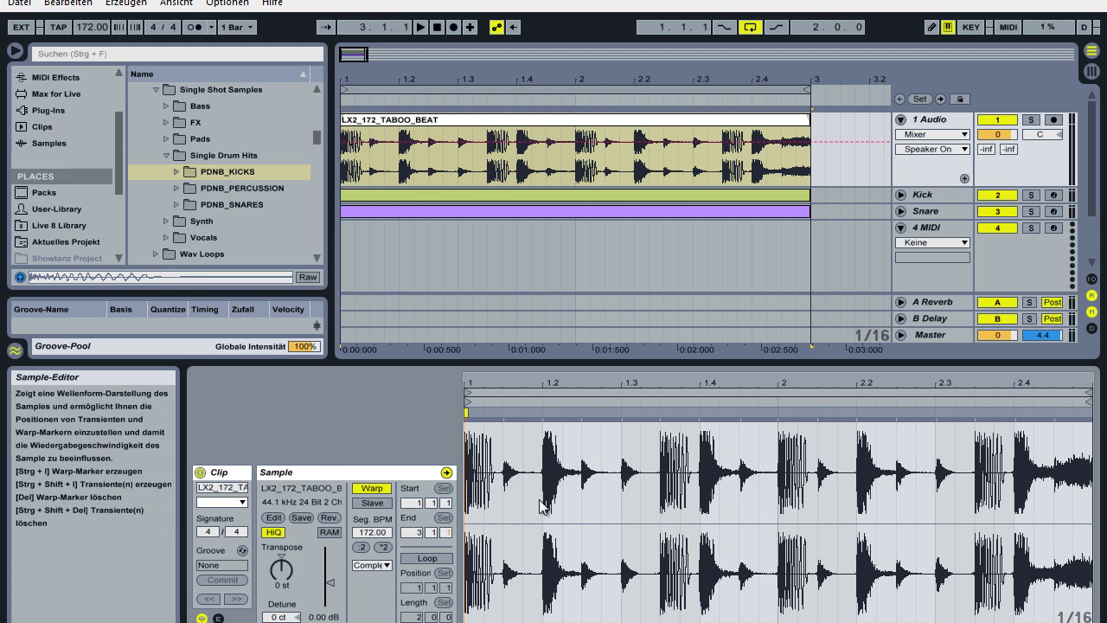
pyautogui.rightClick(561, 529)
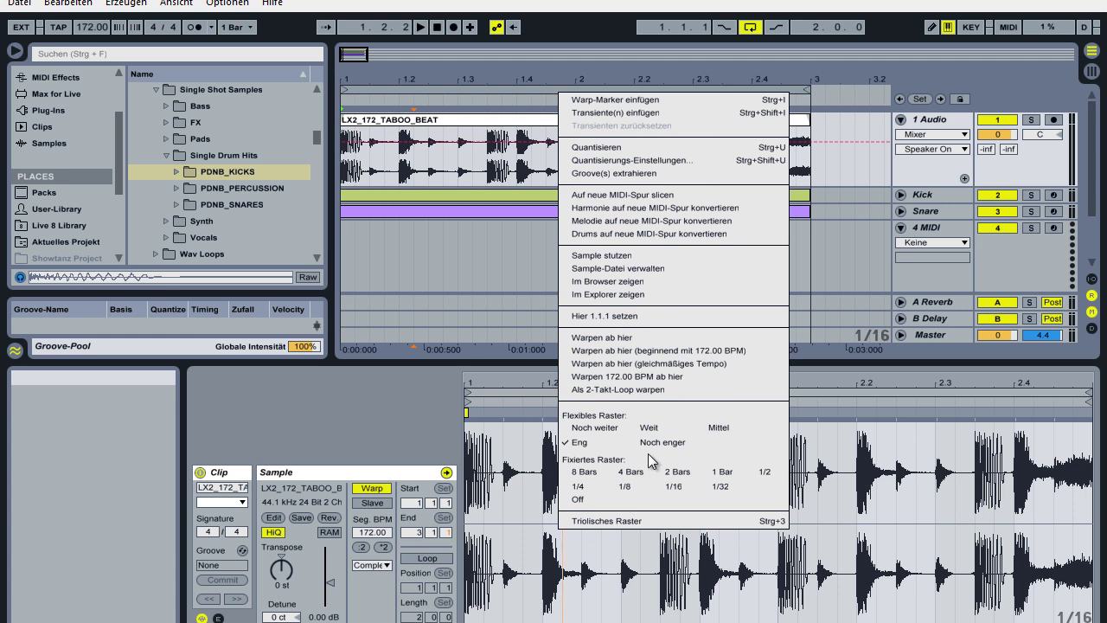
pyautogui.click(679, 490)
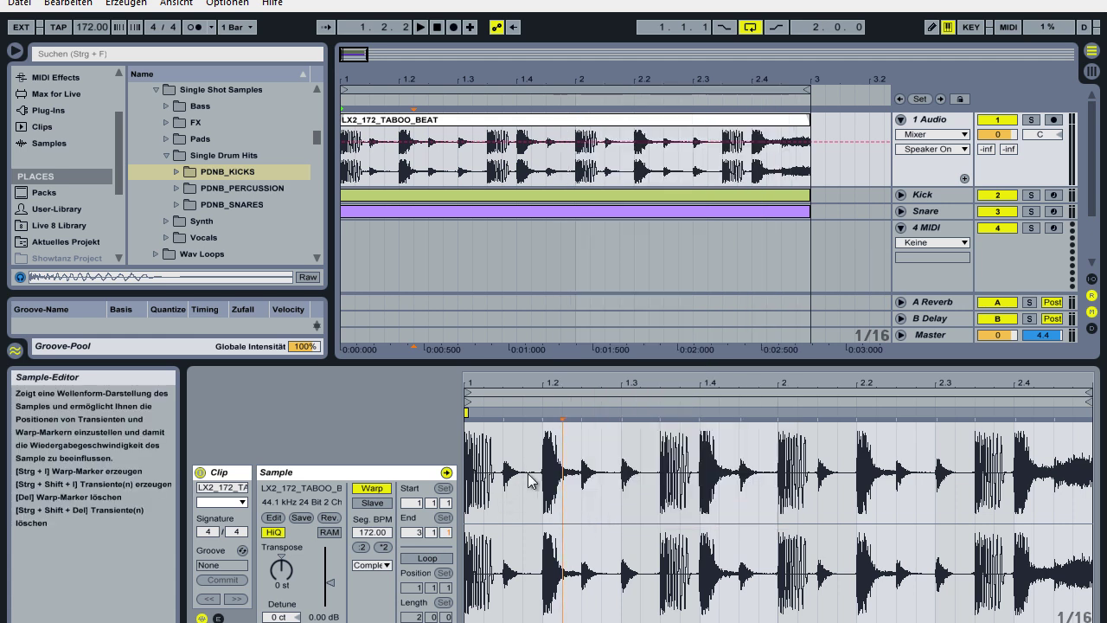
pyautogui.rightClick(601, 488)
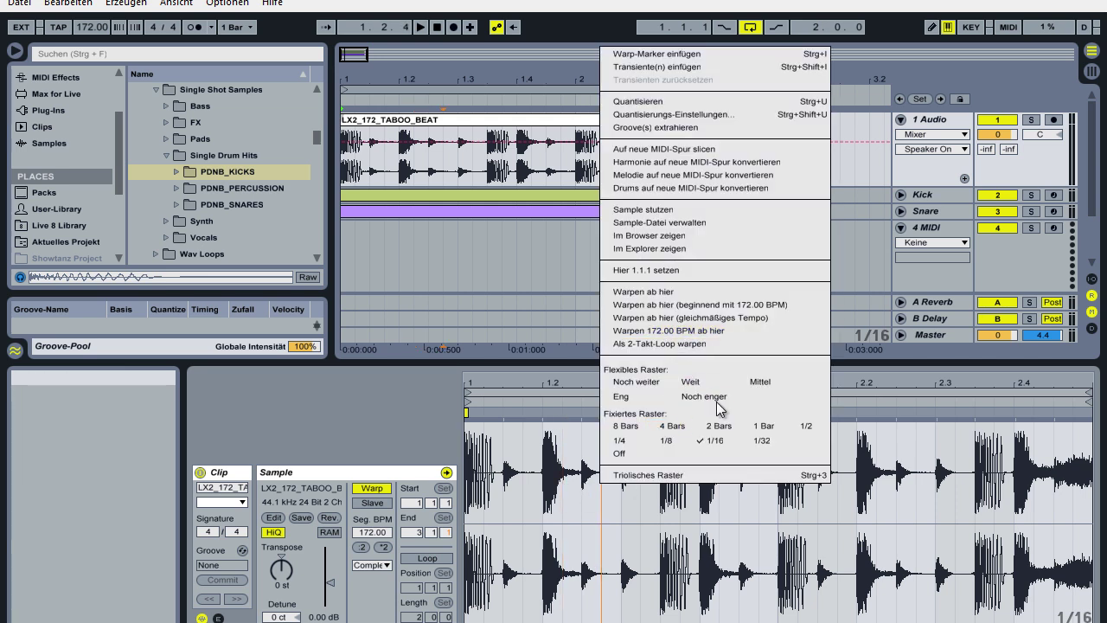
pyautogui.click(666, 440)
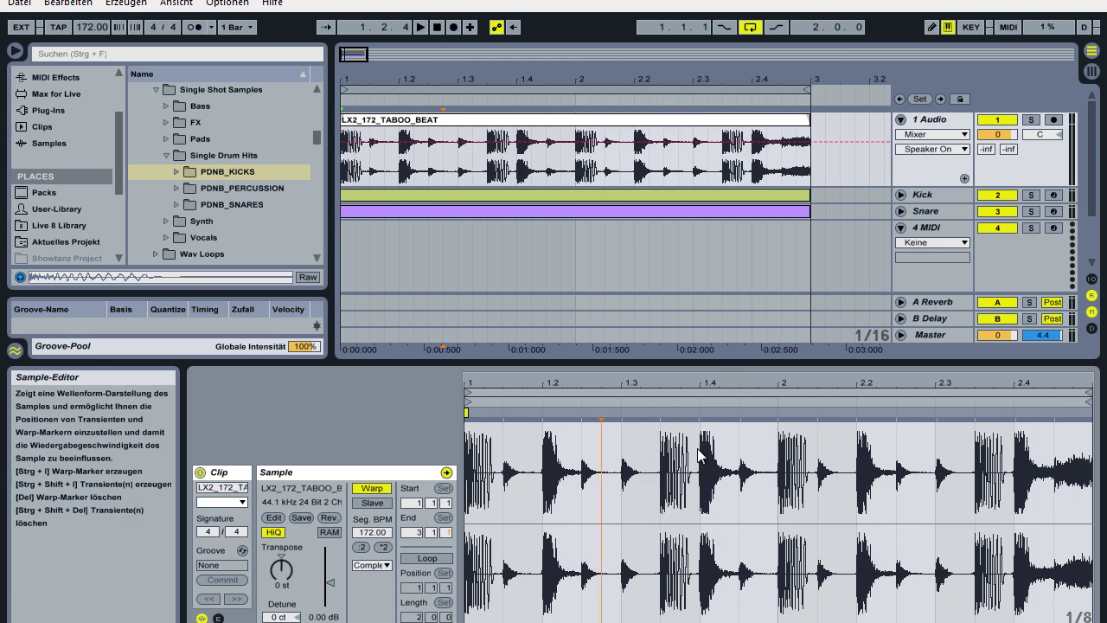
# Insert an audio track beneath the 4 MIDI track and create an empty two-bar MIDI clip on 4 MIDI.
pyautogui.click(922, 229)
pyautogui.hotkey('ctrl', 't')
pyautogui.moveTo(813, 238); pyautogui.dragTo(336, 272)
pyautogui.hotkey('ctrl', 'shift', 'm')
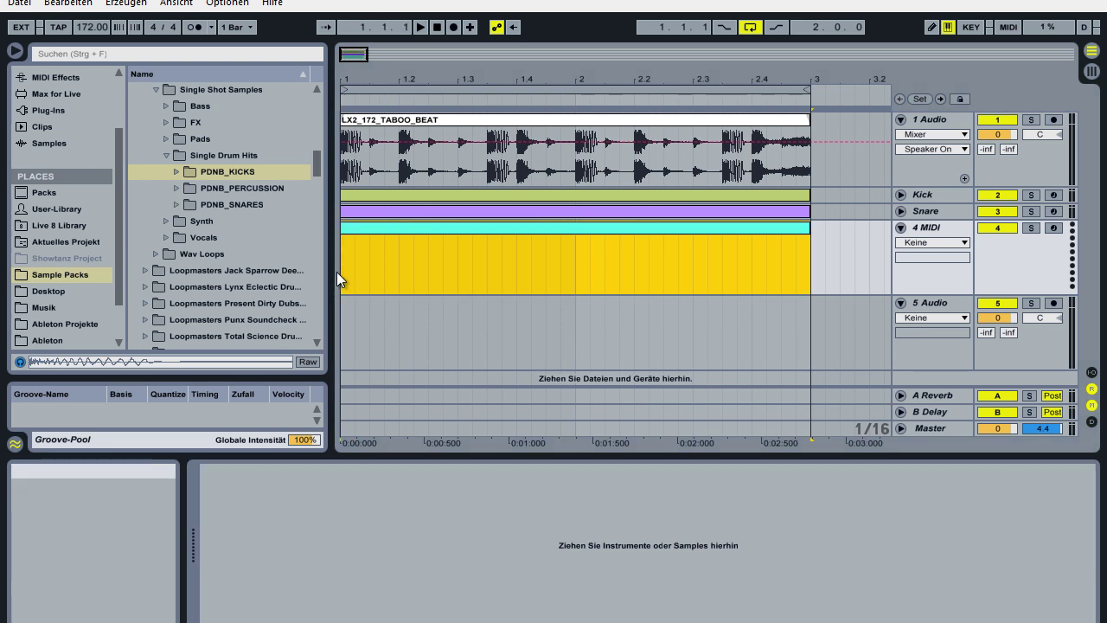
# Open the new MIDI clip, bring the C3 row into a workable size and set the note grid to 1/8.
pyautogui.doubleClick(404, 229)
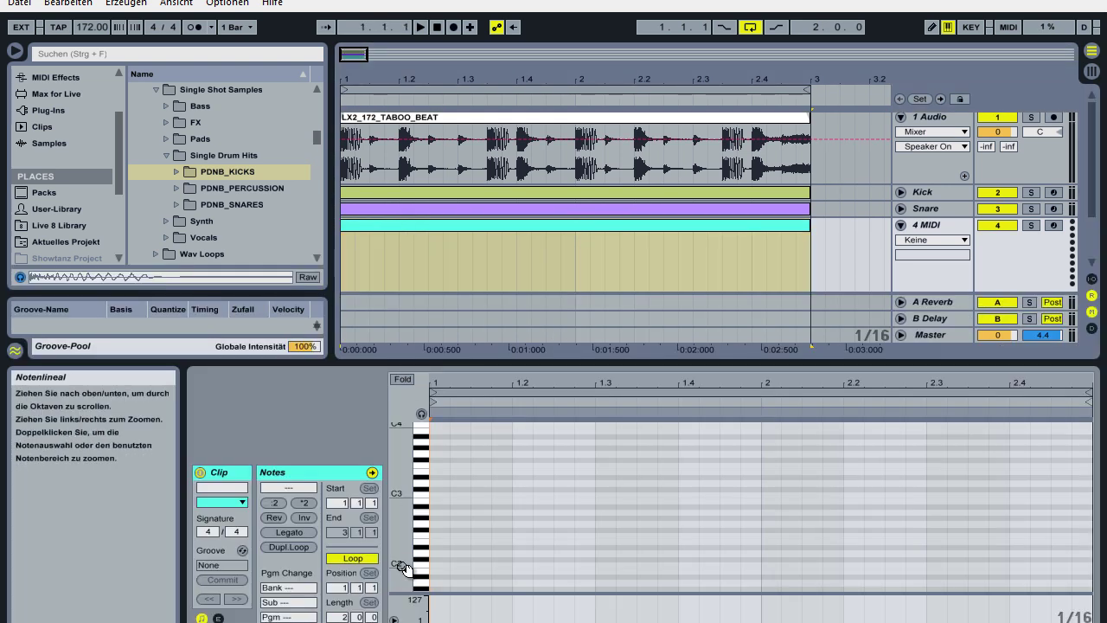
pyautogui.moveTo(403, 519); pyautogui.dragTo(433, 519)
pyautogui.rightClick(546, 517)
pyautogui.click(621, 452)
pyautogui.scroll(-3, 627, 460)
pyautogui.scroll(3, 458, 506)
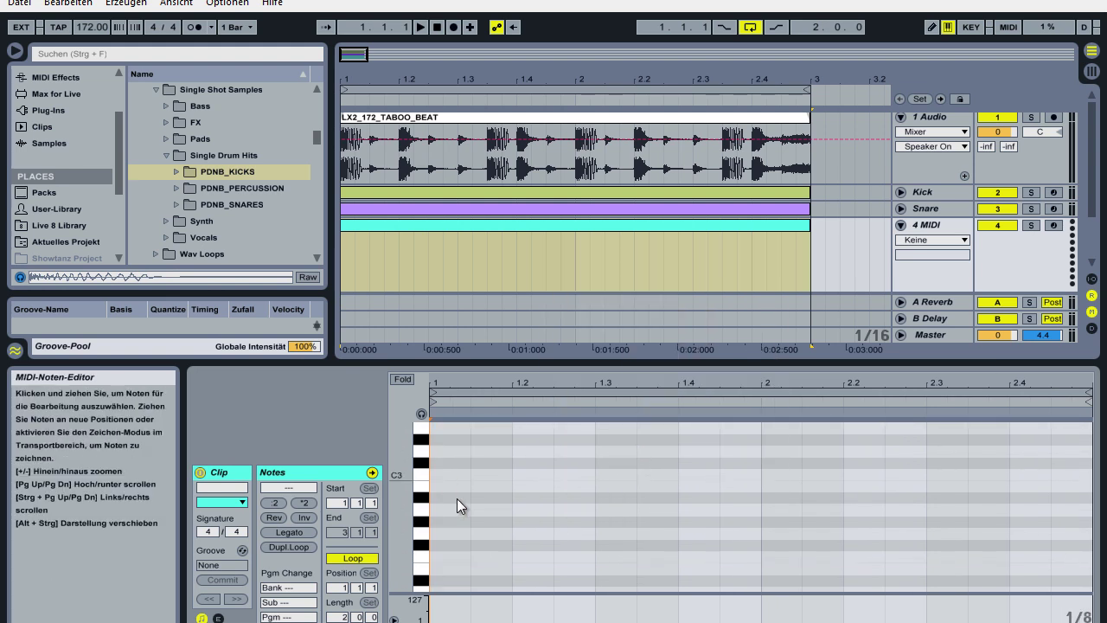
# Fill both bars of the clip with continuous eighth notes on C3 by placing two notes and duplicating them.
pyautogui.doubleClick(445, 474)
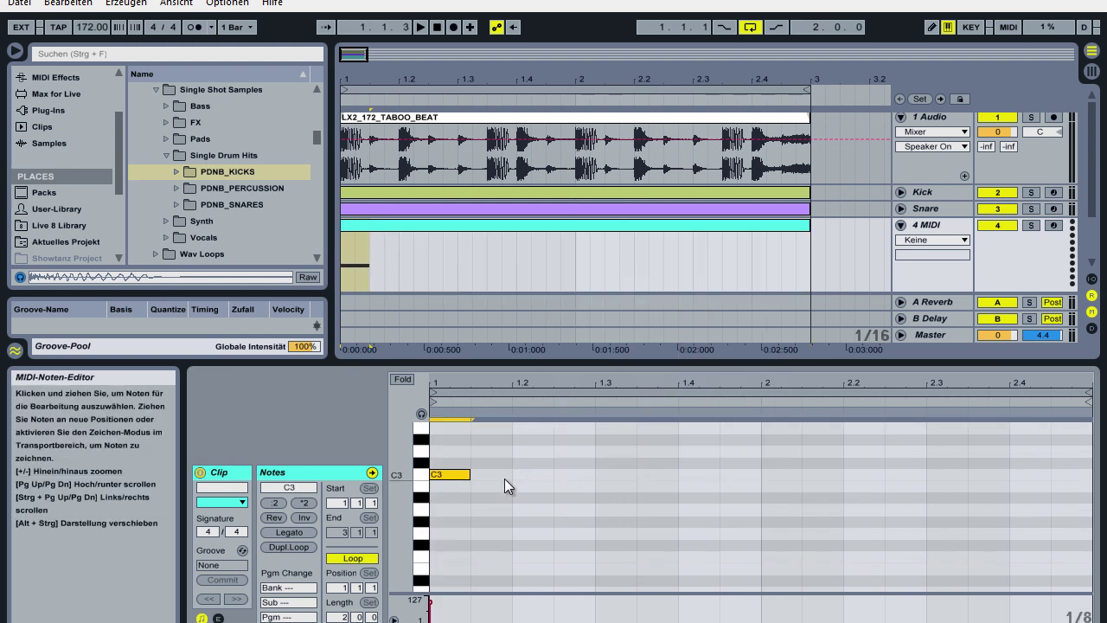
pyautogui.doubleClick(503, 476)
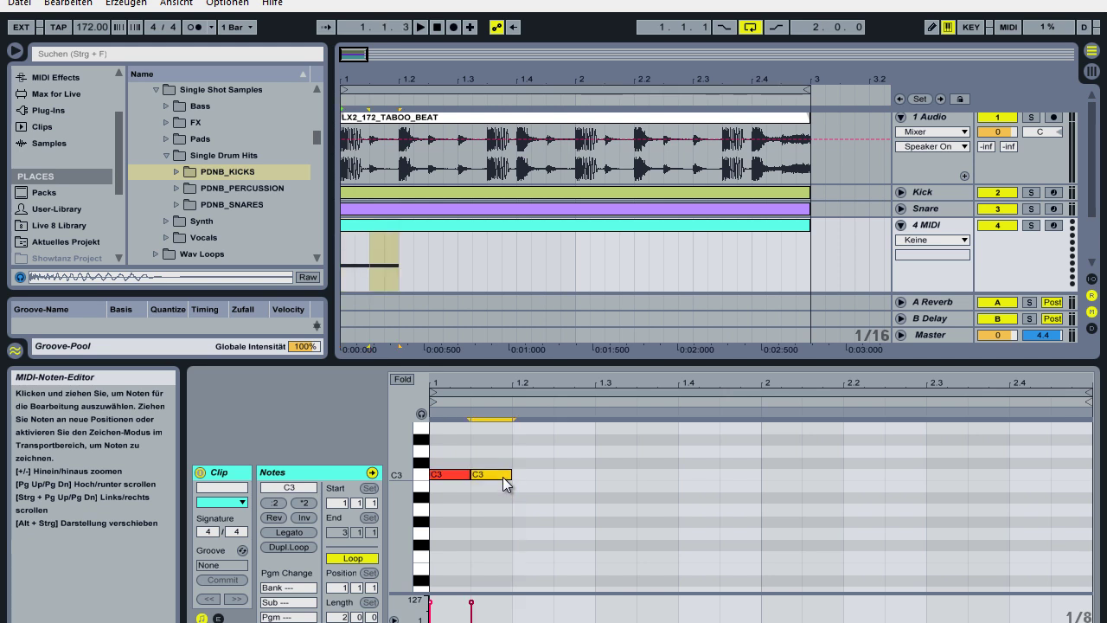
pyautogui.hotkey('ctrl', 'd')
pyautogui.hotkey('ctrl', 'd')
pyautogui.hotkey('ctrl', 'd')
pyautogui.hotkey('ctrl', 'd')
pyautogui.hotkey('ctrl', 'd')
pyautogui.hotkey('ctrl', 'd')
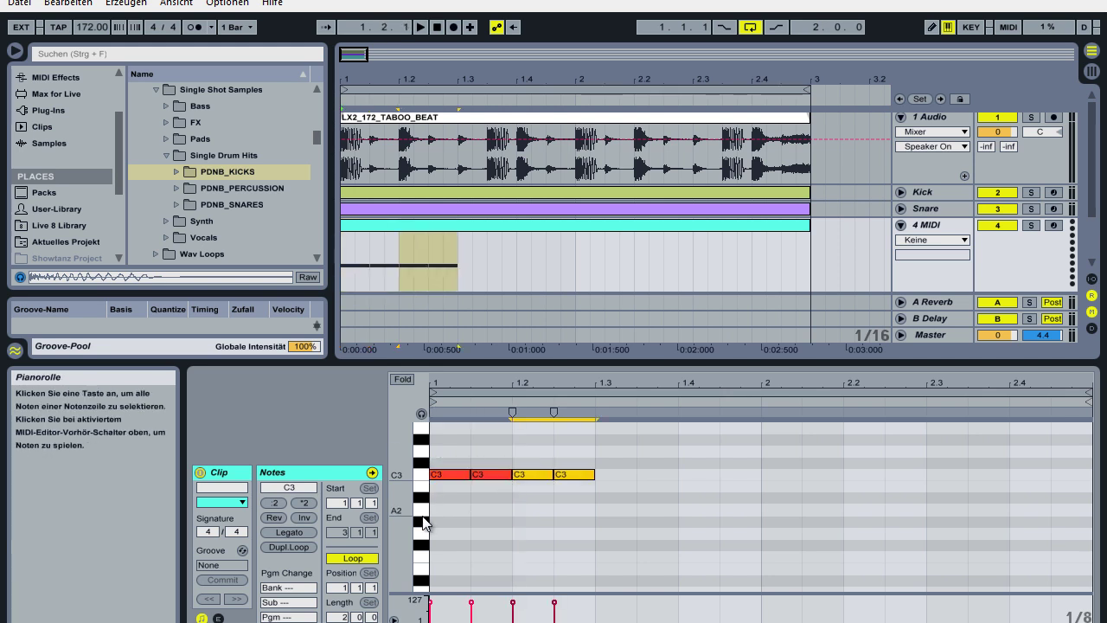
pyautogui.hotkey('ctrl', 'd')
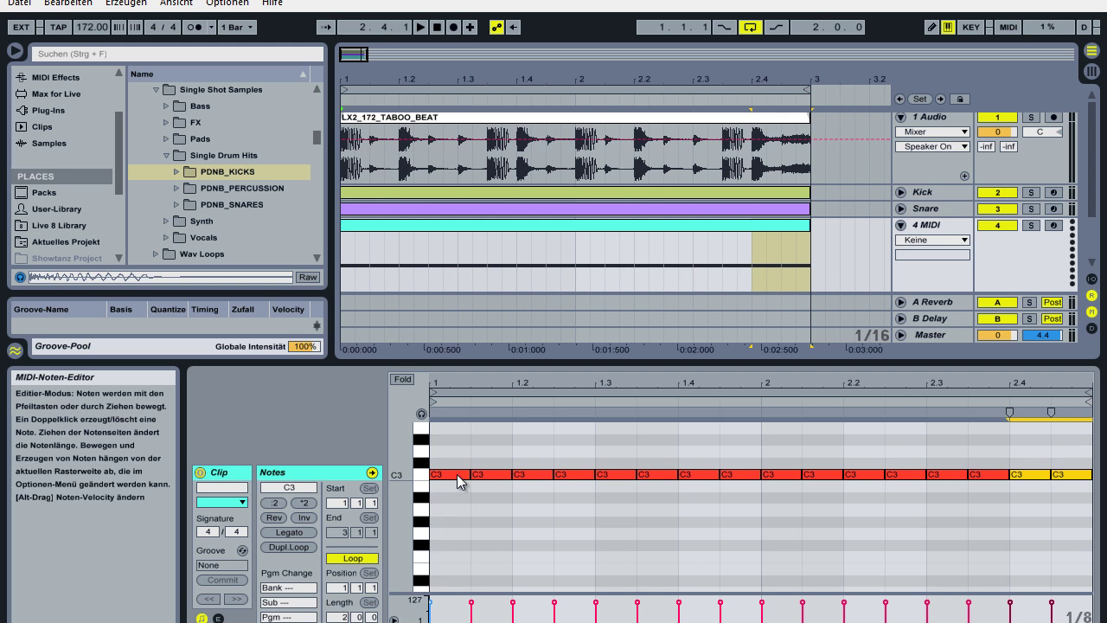
# Fold the 4 MIDI track, rename it HiHat and audition PDB_PERC01.wav and PDB_PERC02.wav from the PDNB_PERCUSSION folder.
pyautogui.click(901, 227)
pyautogui.click(932, 228)
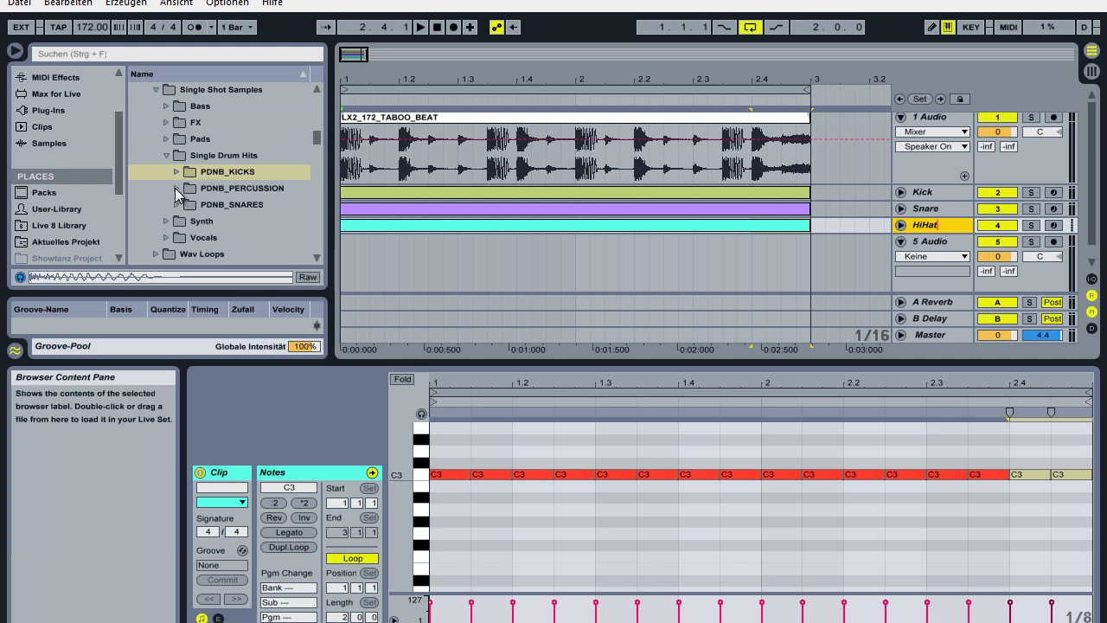
pyautogui.click(175, 187)
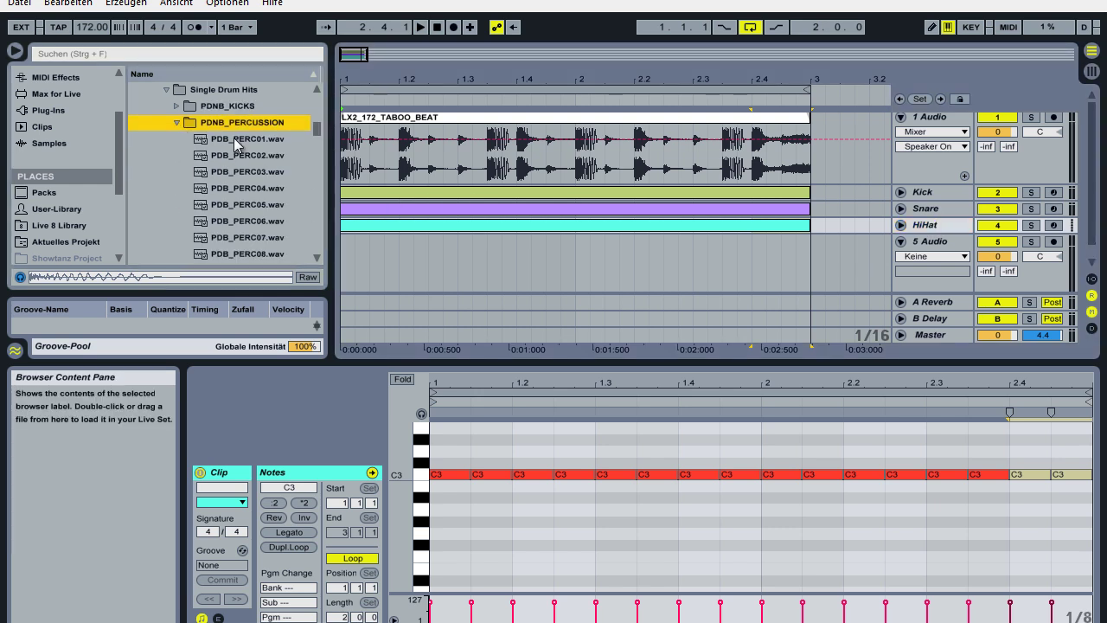
pyautogui.click(237, 140)
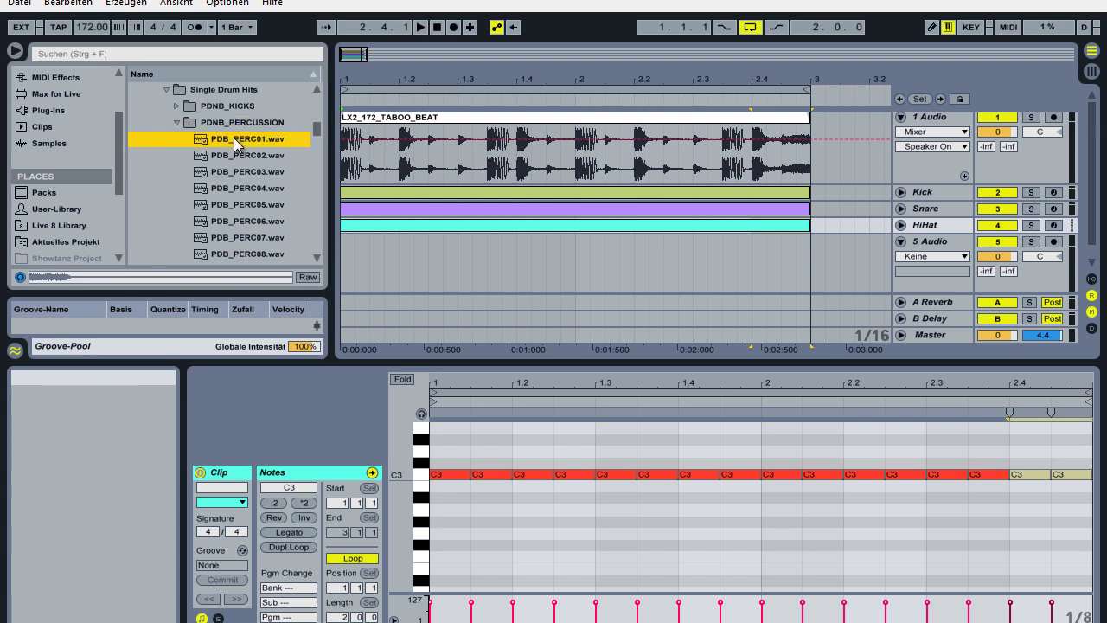
pyautogui.press('Down')
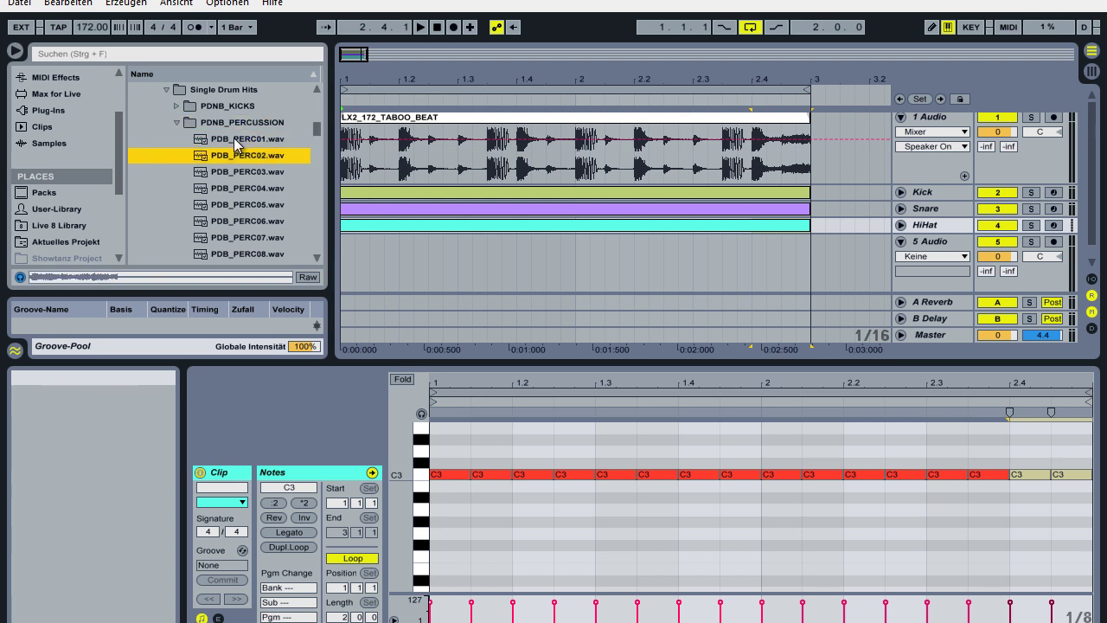
# Add a Simpler to the HiHat track and load PDB_PERC02.wav from the sample packs into it.
pyautogui.moveTo(240, 156); pyautogui.dragTo(921, 228)
pyautogui.doubleClick(916, 229)
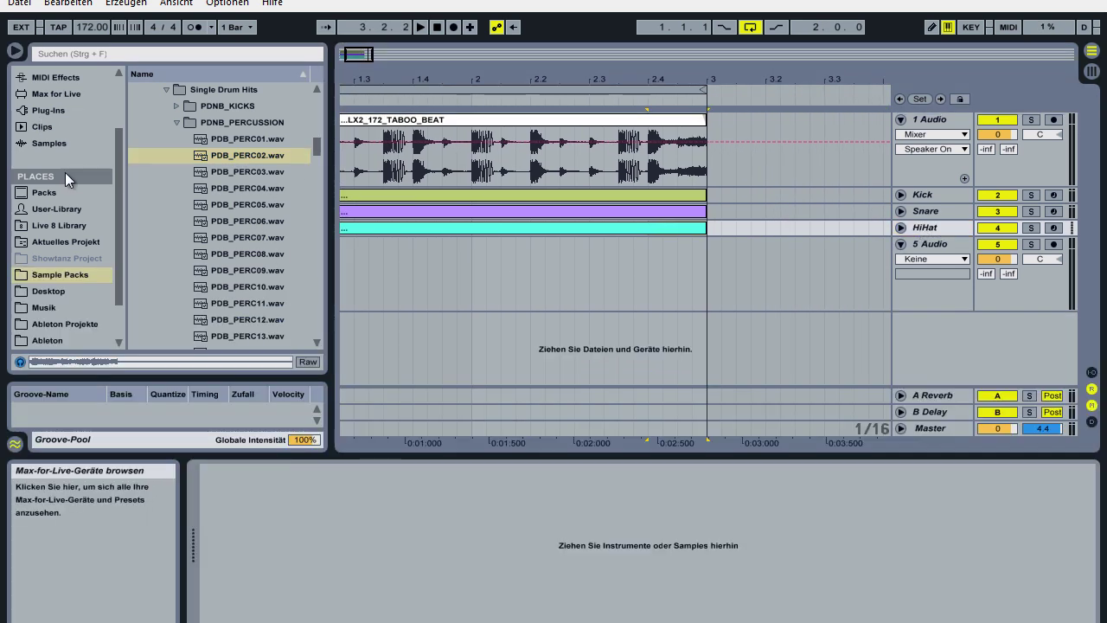
pyautogui.scroll(3, 74, 172)
pyautogui.click(55, 124)
pyautogui.moveTo(174, 234); pyautogui.dragTo(372, 549)
pyautogui.scroll(-2, 53, 321)
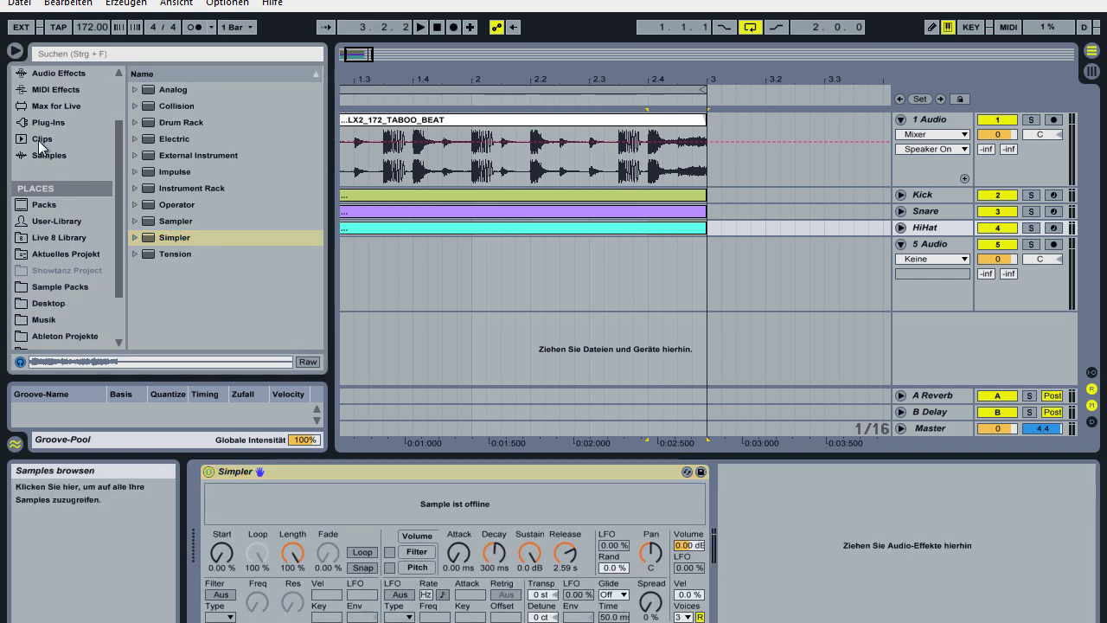
pyautogui.scroll(-3, 41, 315)
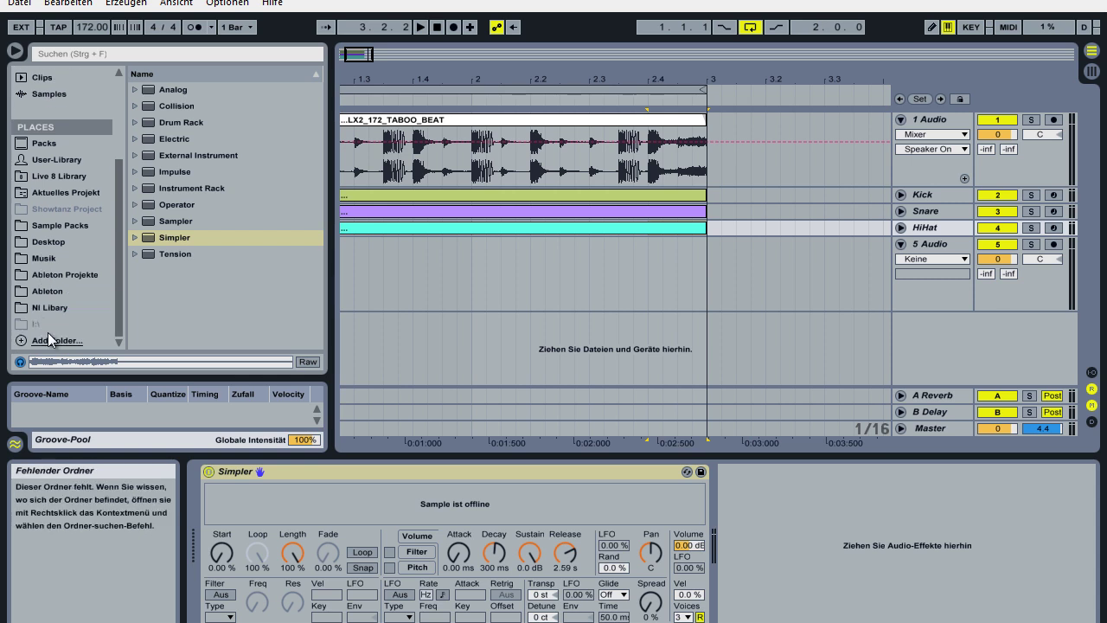
pyautogui.click(58, 224)
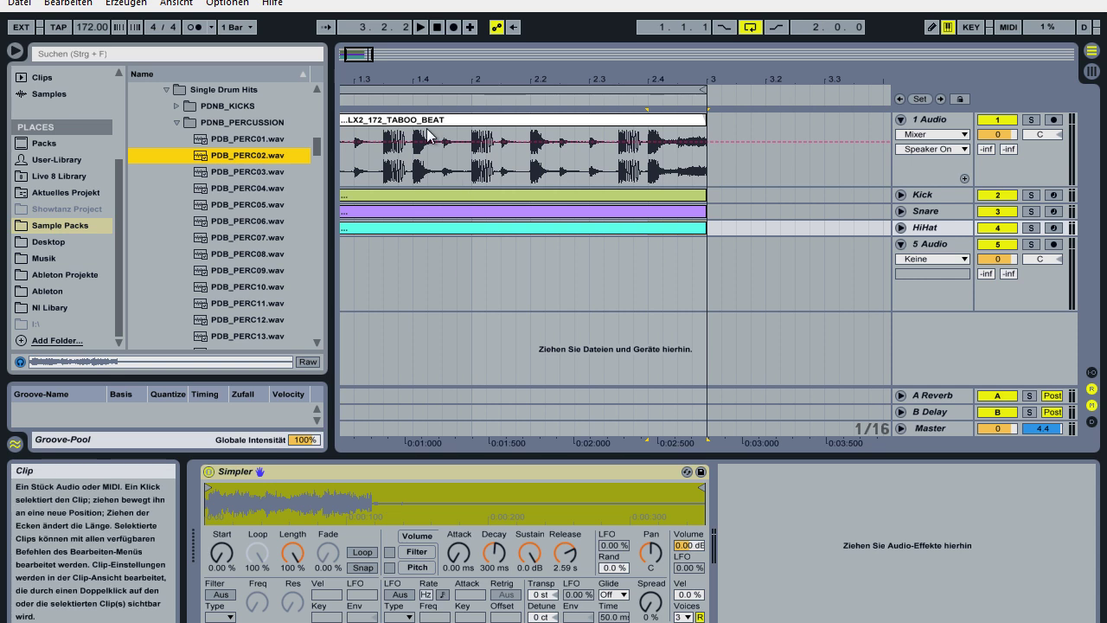
# Solo the Kick, Snare and HiHat tracks together and play the pattern back.
pyautogui.click(1031, 194)
pyautogui.keyDown('ctrl'); pyautogui.click(1030, 211); pyautogui.keyUp('ctrl')
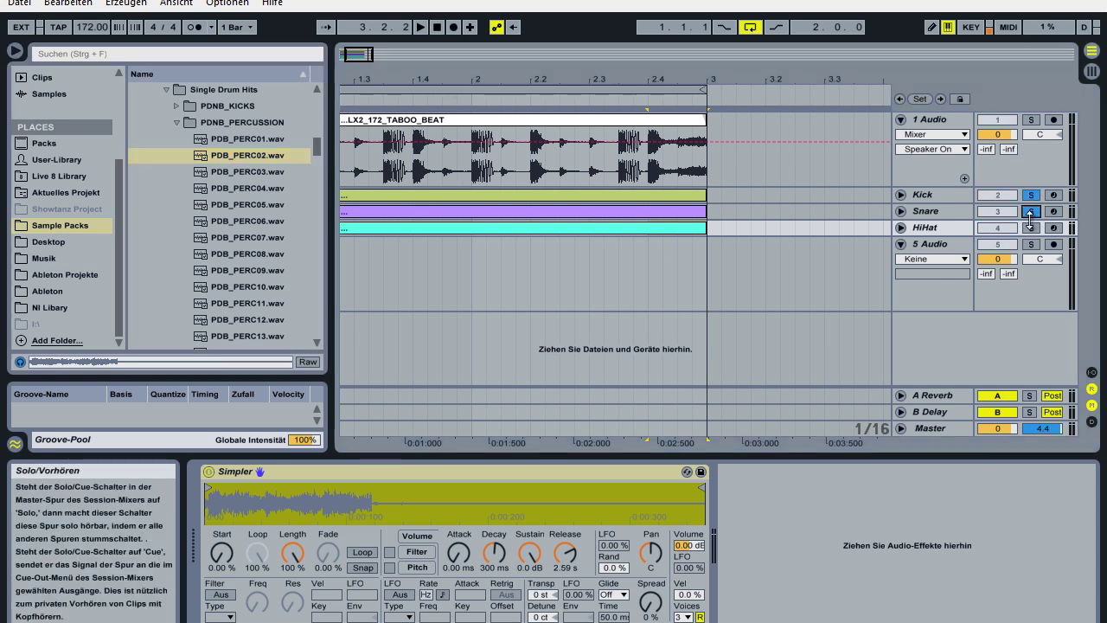
pyautogui.click(422, 26)
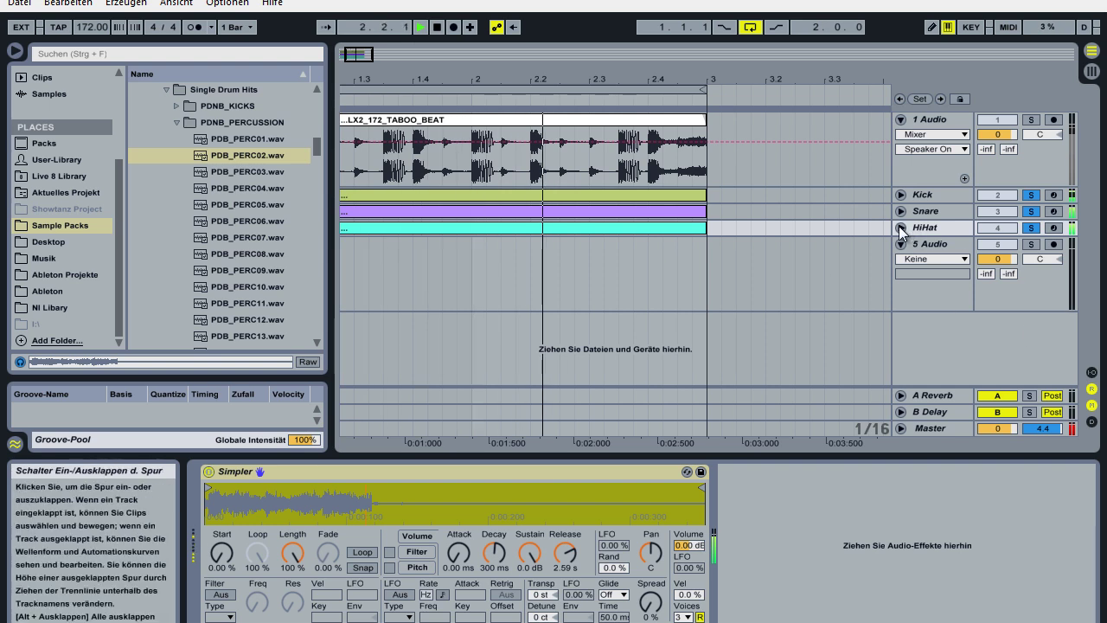
pyautogui.press('space')
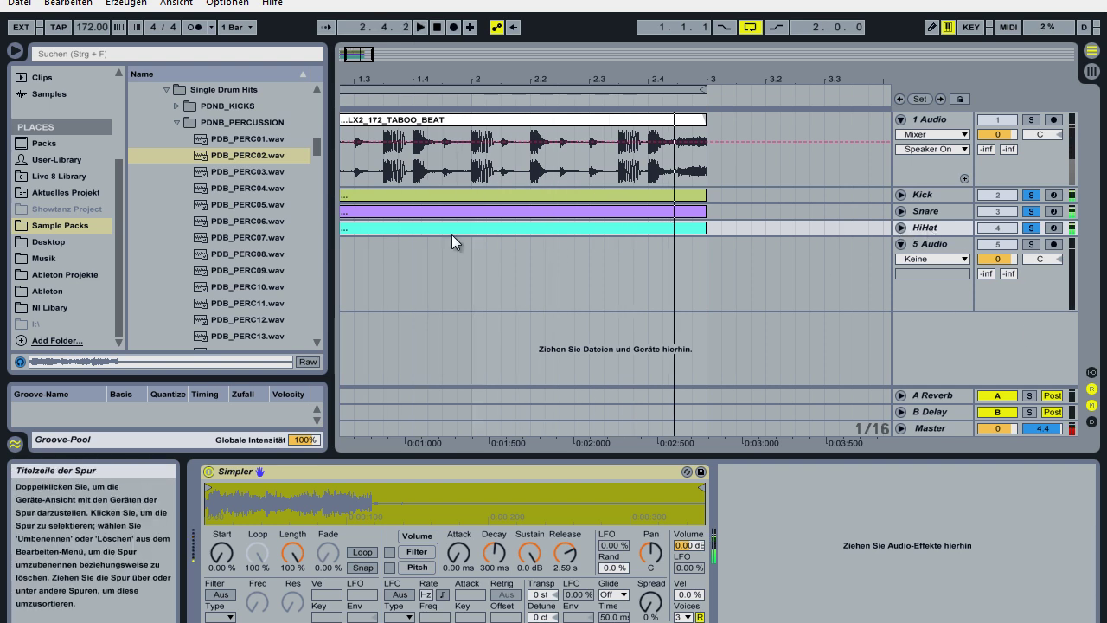
# Unfold the HiHat track, lower its volume to -2.3 dB and listen to the soloed beat.
pyautogui.click(900, 227)
pyautogui.moveTo(983, 244); pyautogui.dragTo(986, 251)
pyautogui.press('space')
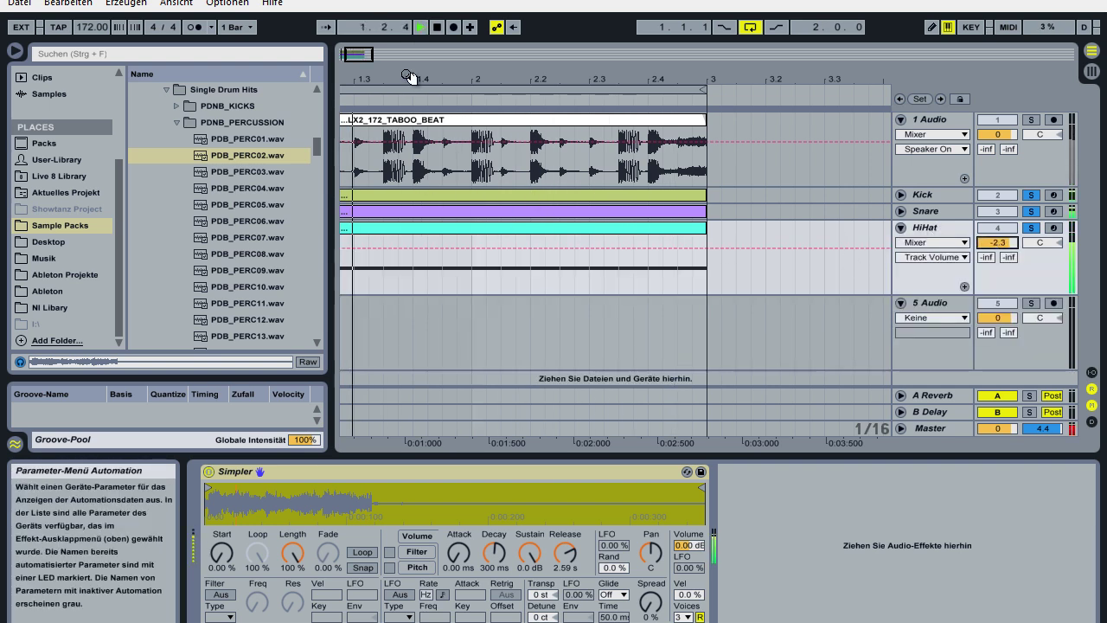
pyautogui.moveTo(363, 57); pyautogui.dragTo(367, 52)
pyautogui.press('space')
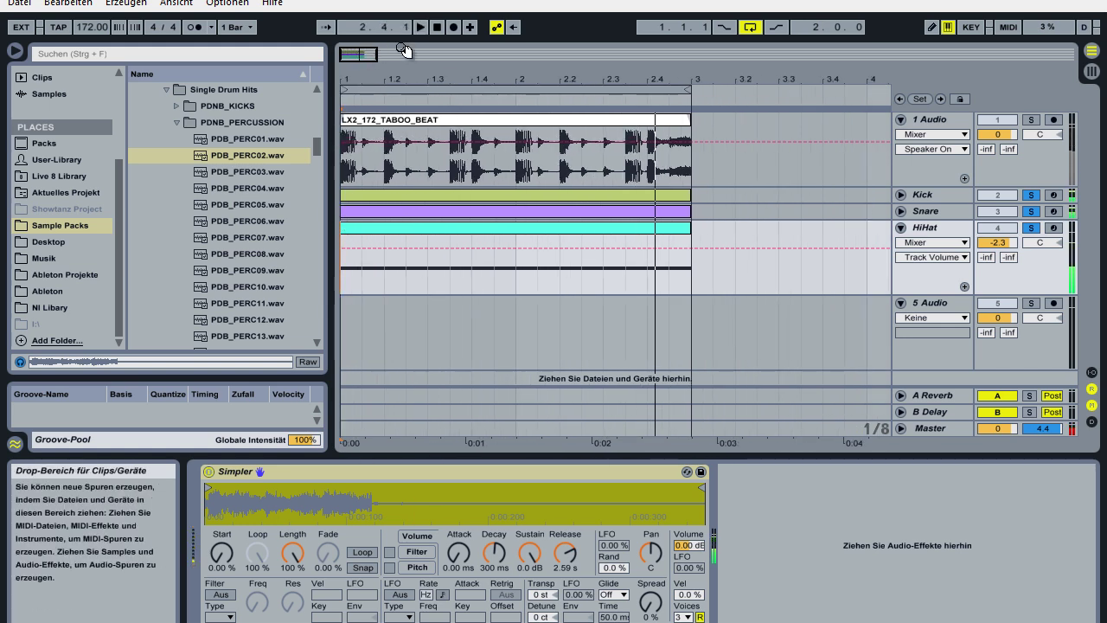
# Audition the percussion samples from PDB_PERC03.wav to PDB_PERC13.wav.
pyautogui.click(222, 175)
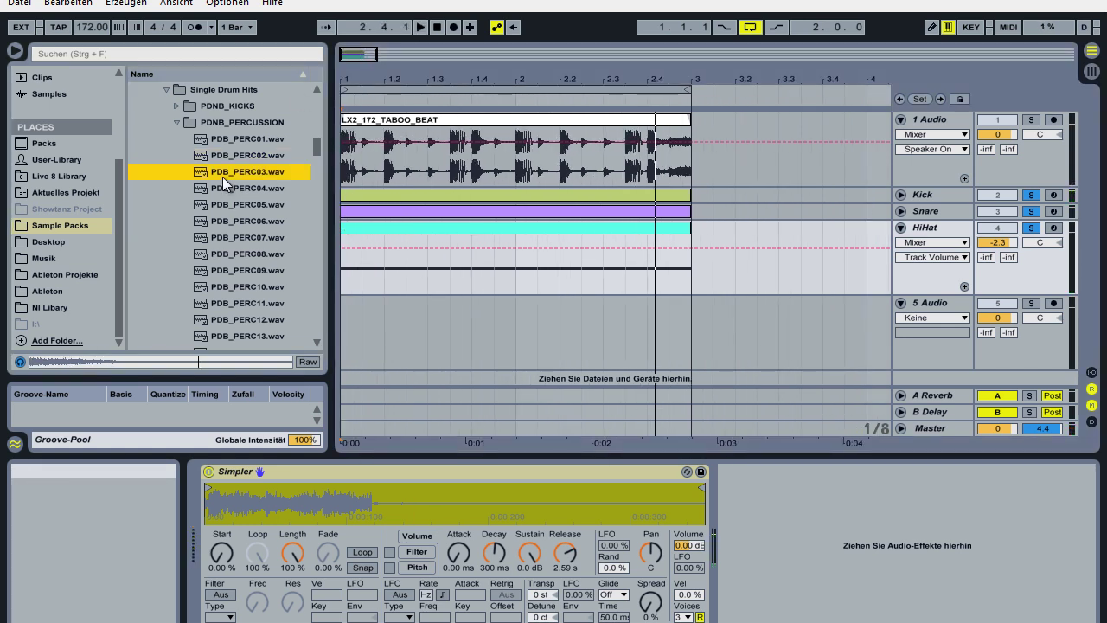
pyautogui.press('Down')
pyautogui.press('Down')
pyautogui.press('Down')
pyautogui.press('Down')
pyautogui.press('Down')
pyautogui.press('Down')
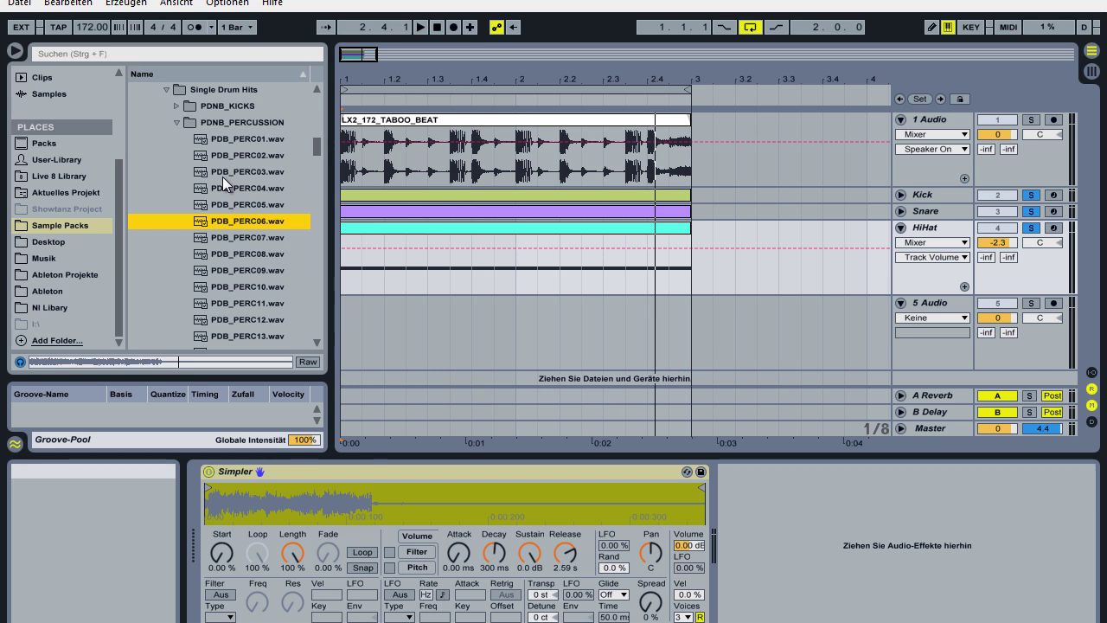
pyautogui.press('Down')
pyautogui.press('Down')
pyautogui.press('Down')
pyautogui.press('Down')
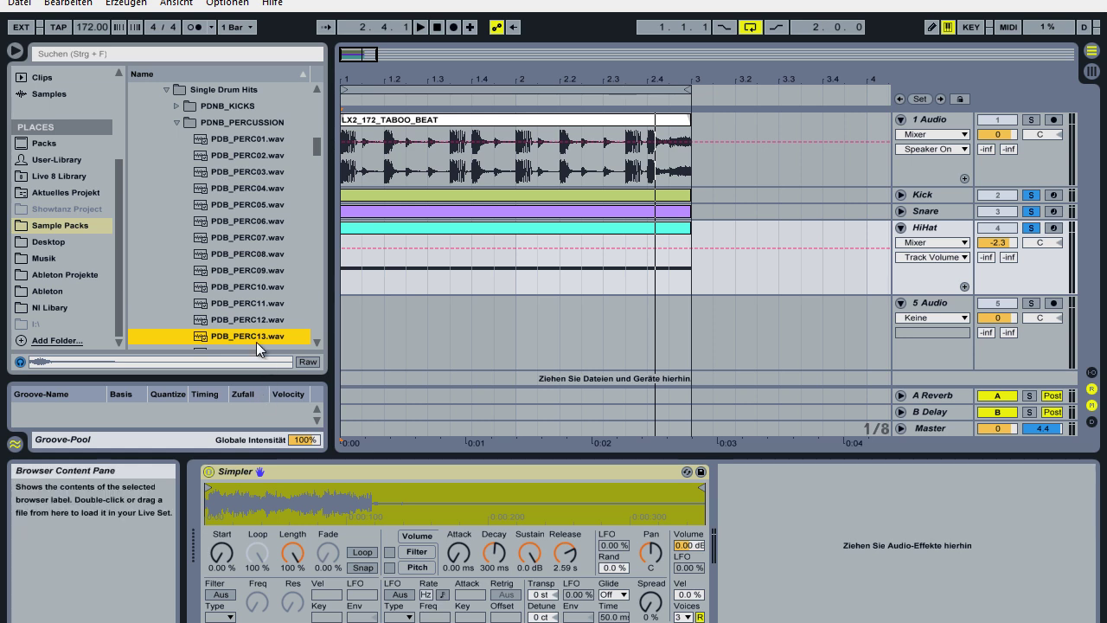
# Try PDB_PERC13.wav, PDB_PERC12.wav and PDB_PERC11.wav in the HiHat Simpler, listening to them in the beat.
pyautogui.moveTo(289, 453); pyautogui.dragTo(316, 494)
pyautogui.press('space')
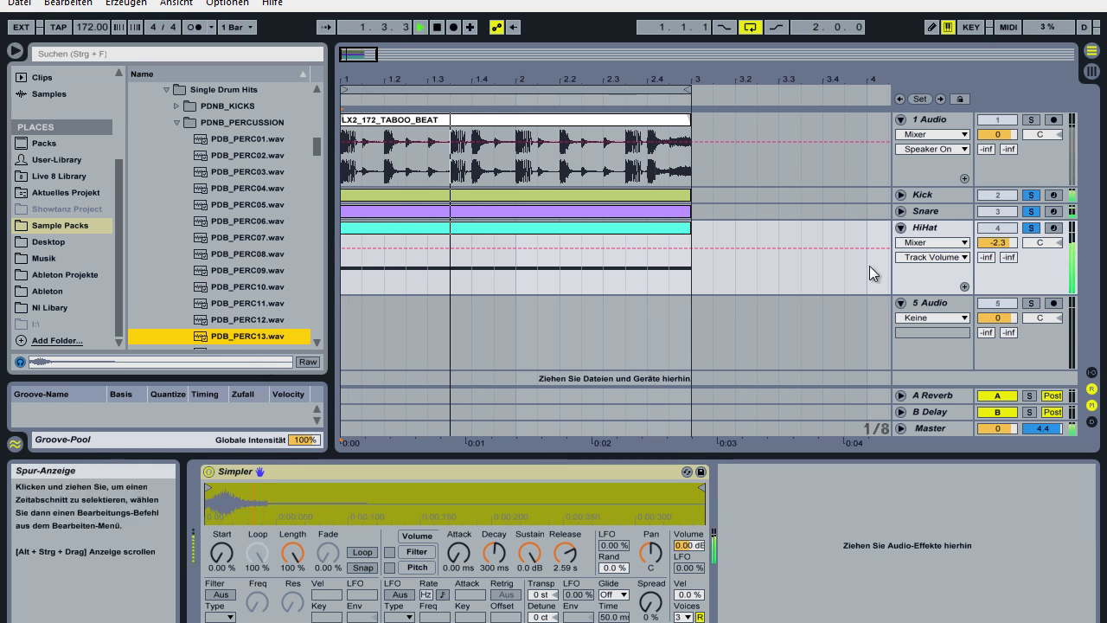
pyautogui.moveTo(260, 319); pyautogui.dragTo(346, 489)
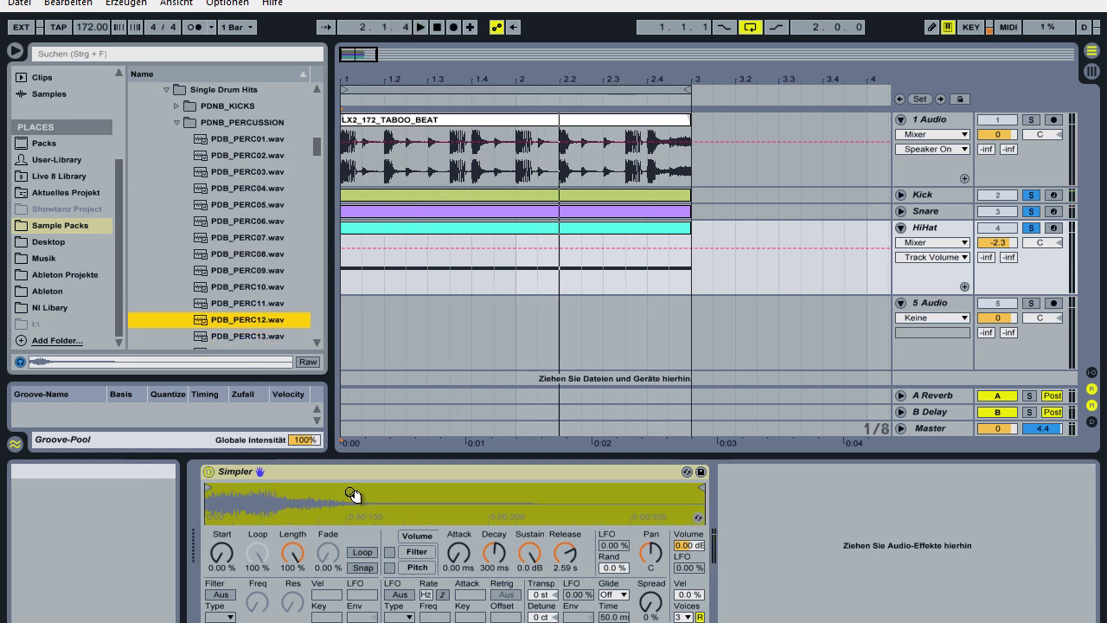
pyautogui.click(247, 302)
pyautogui.moveTo(247, 302); pyautogui.dragTo(306, 515)
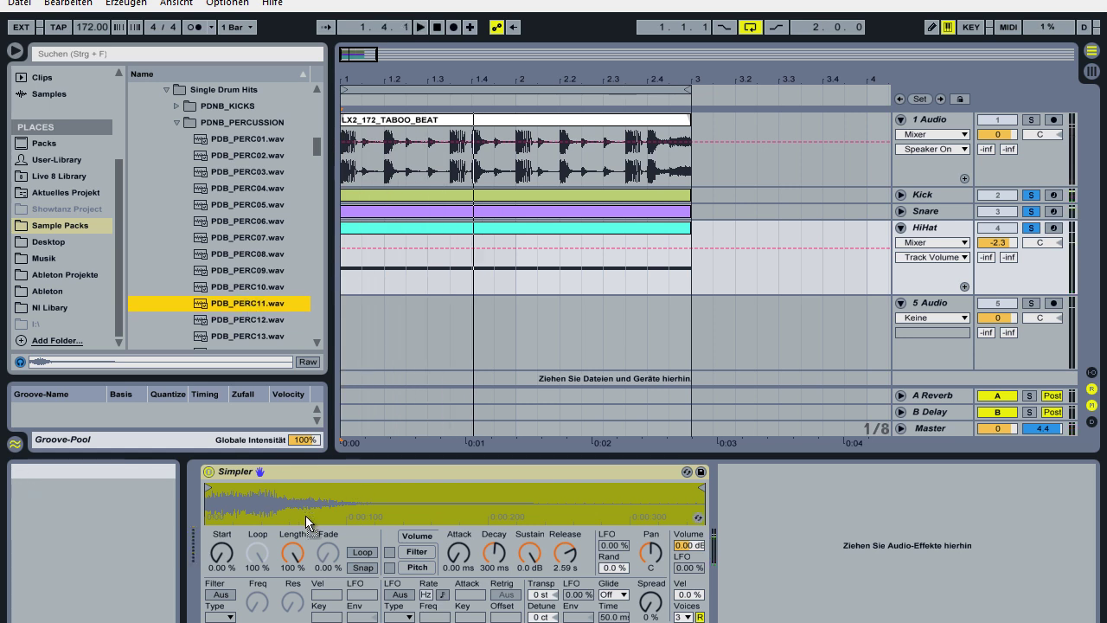
# Audition PDB_PERC13.wav and PDB_PERC14.wav, load PDB_PERC14.wav into the HiHat Simpler and play the beat.
pyautogui.click(250, 335)
pyautogui.press('Down')
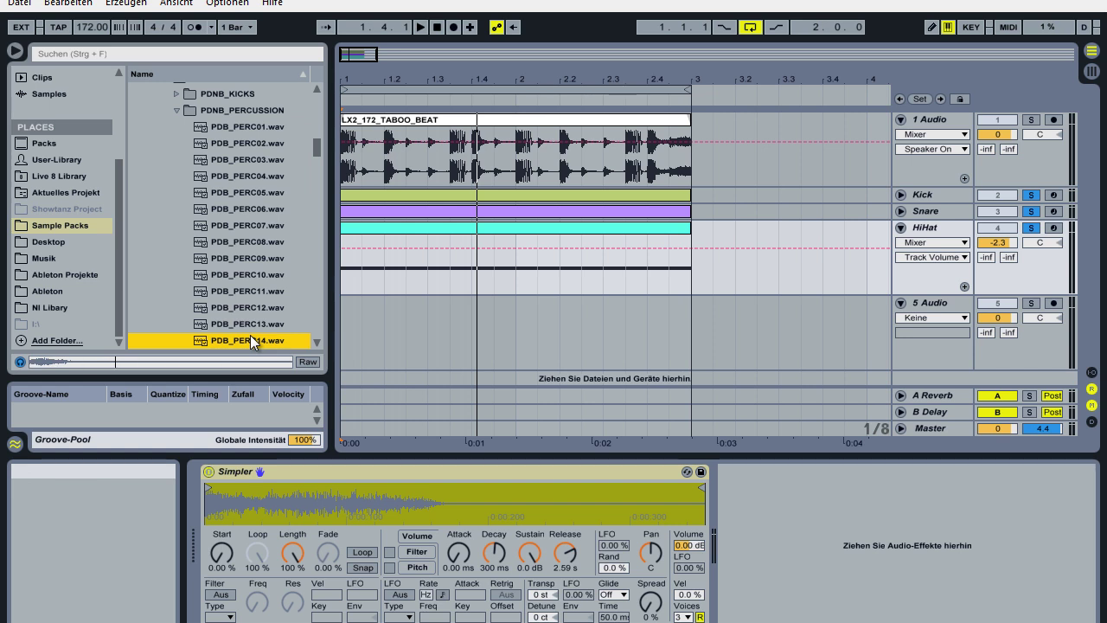
pyautogui.moveTo(250, 336); pyautogui.dragTo(326, 508)
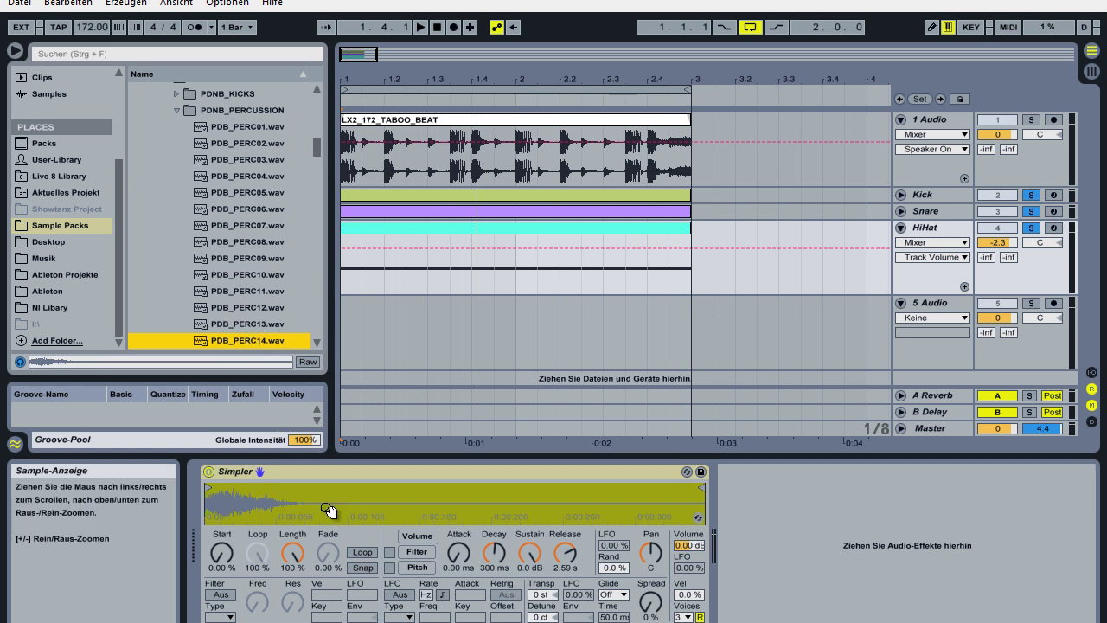
pyautogui.press('space')
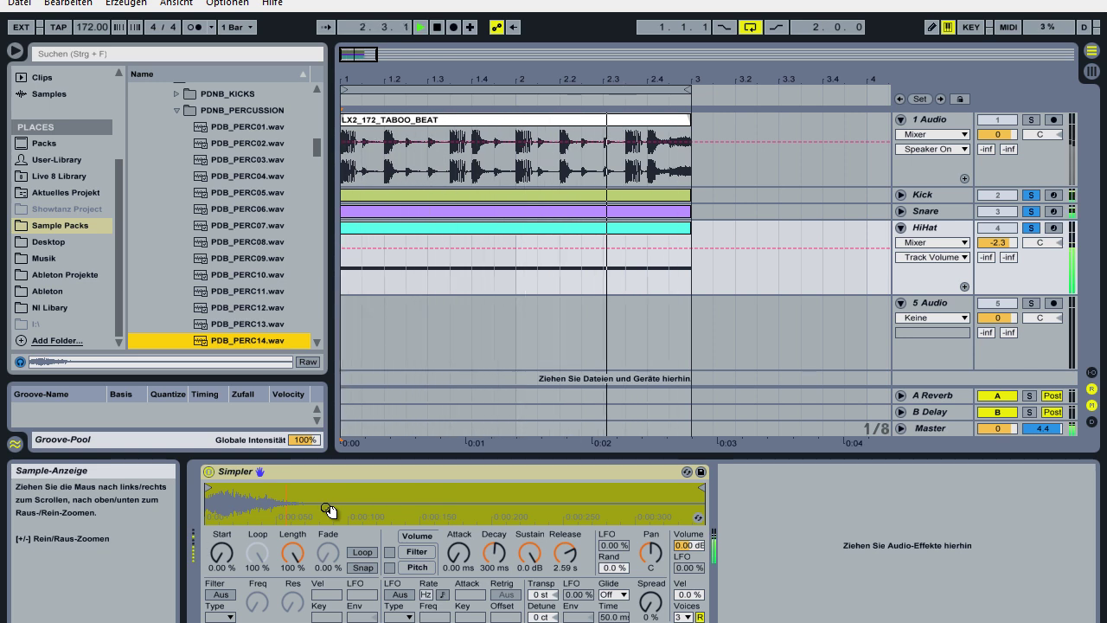
# Shorten the HiHat Simpler's release to 1.67 s and stop playback.
pyautogui.click(565, 552)
pyautogui.moveTo(573, 604); pyautogui.dragTo(570, 555)
pyautogui.press('space')
# Try PDB_PERC15.wav in the HiHat Simpler and lower the HiHat track's volume to -5.0 dB while the beat plays.
pyautogui.scroll(-1, 250, 299)
pyautogui.click(249, 298)
pyautogui.click(247, 304)
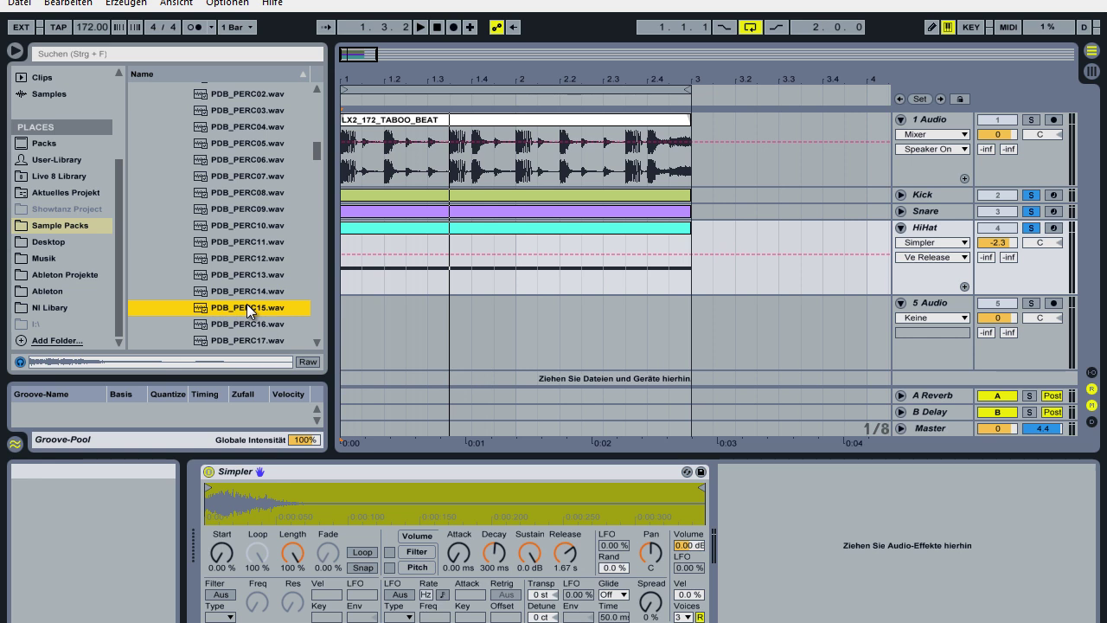
pyautogui.moveTo(247, 304); pyautogui.dragTo(356, 482)
pyautogui.press('space')
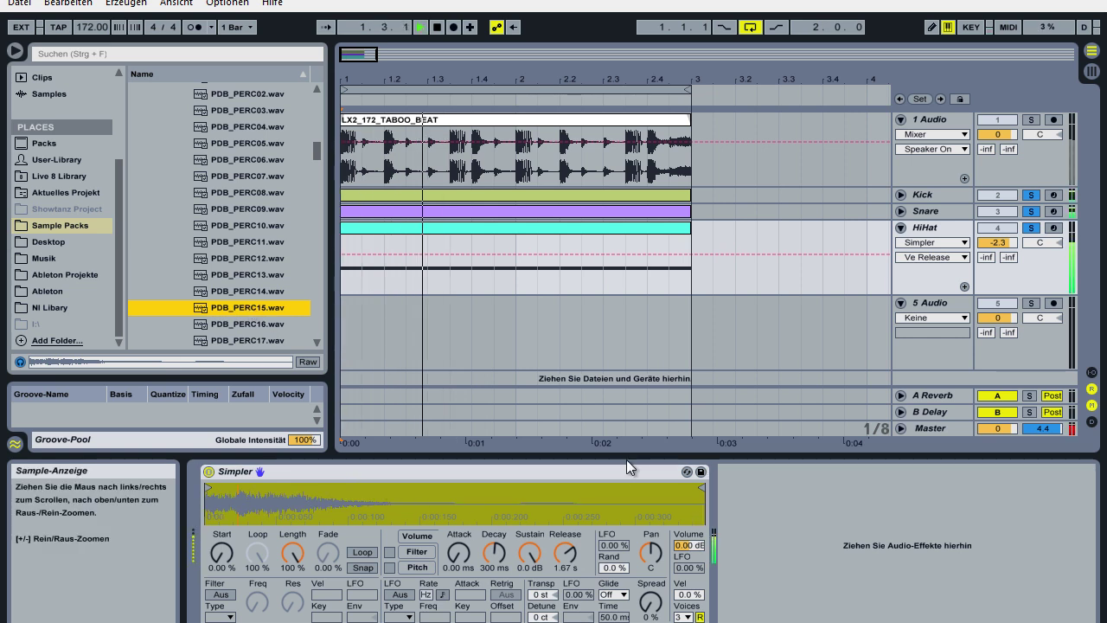
pyautogui.moveTo(997, 242); pyautogui.dragTo(1004, 245)
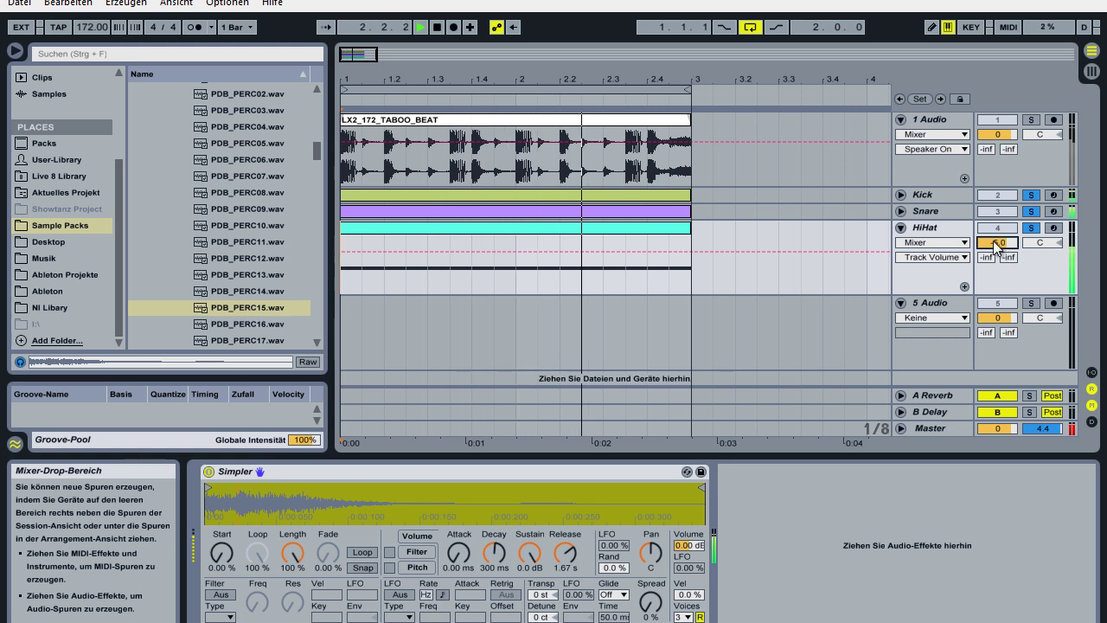
pyautogui.press('space')
# Try PDB_PERC16.wav in the HiHat Simpler and play the beat.
pyautogui.scroll(-1, 257, 238)
pyautogui.click(257, 275)
pyautogui.click(257, 288)
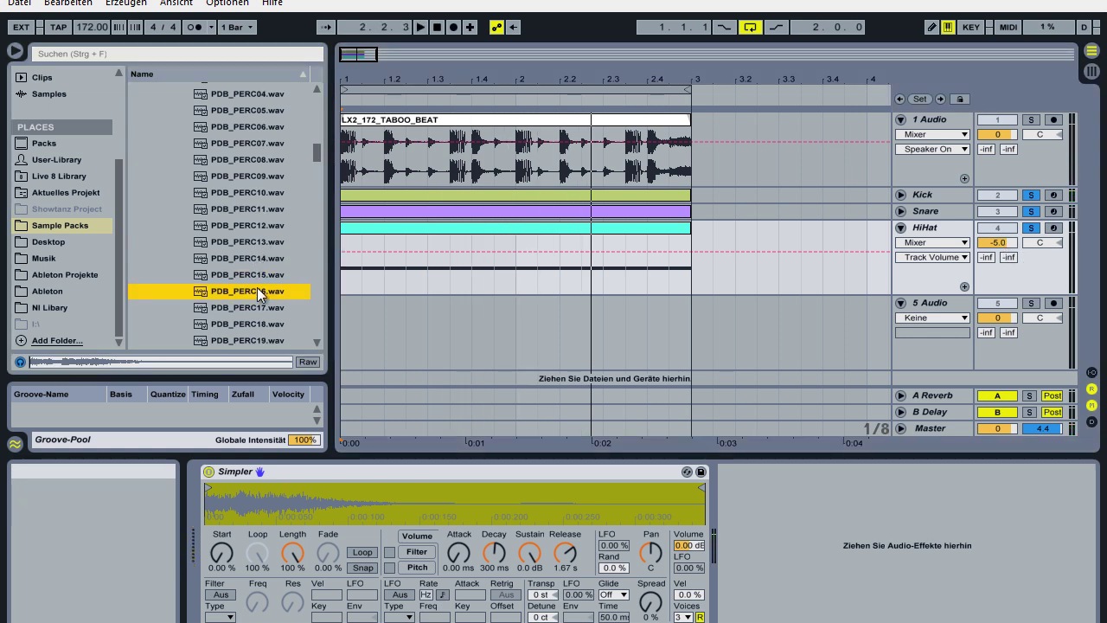
pyautogui.scroll(1, 257, 287)
pyautogui.click(258, 291)
pyautogui.click(259, 305)
pyautogui.press('space')
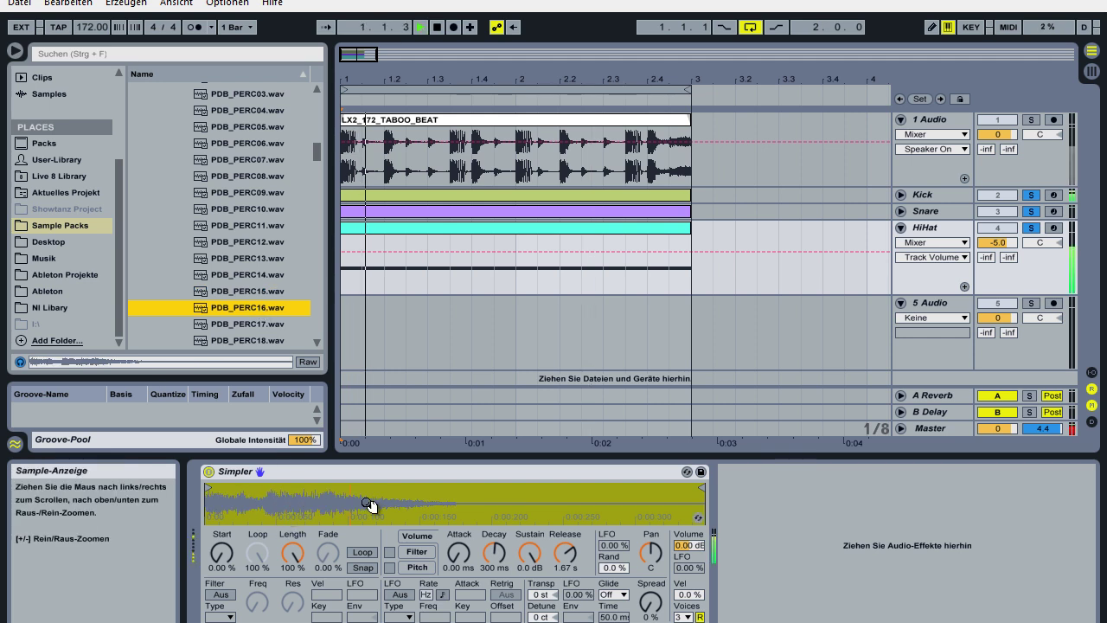
# Try PDB_PERC17.wav, PDB_PERC18.wav and PDB_PERC19.wav in the HiHat Simpler while the beat plays, and load PDB_PERC20.wav as its sample.
pyautogui.press('space')
pyautogui.moveTo(211, 325); pyautogui.dragTo(274, 497)
pyautogui.press('space')
pyautogui.scroll(-1, 233, 326)
pyautogui.moveTo(238, 277); pyautogui.dragTo(273, 496)
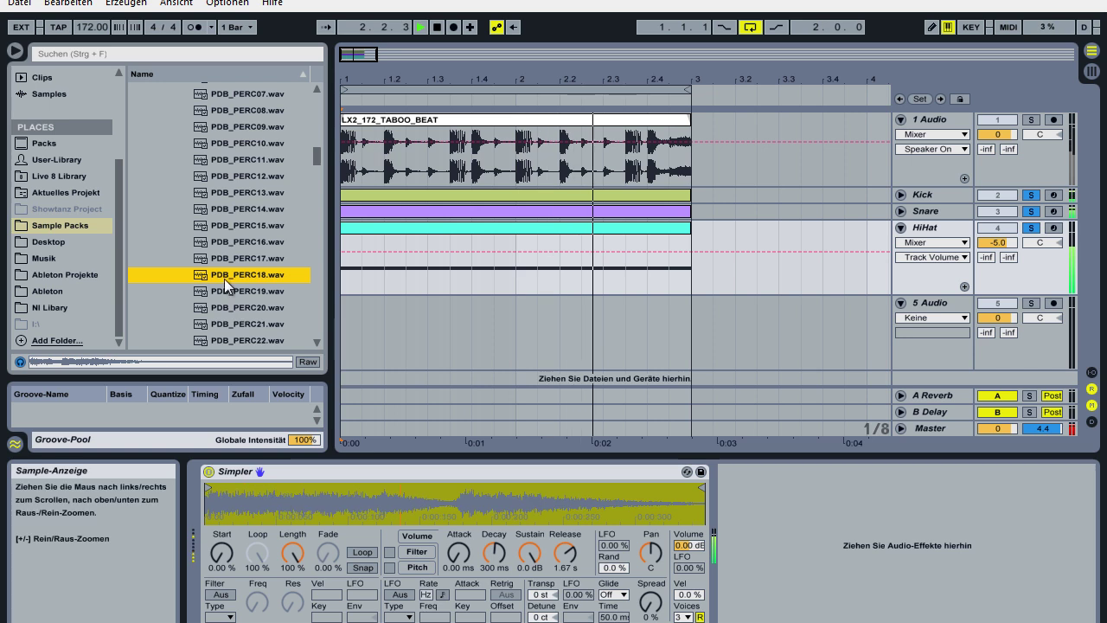
pyautogui.moveTo(221, 291); pyautogui.dragTo(285, 497)
pyautogui.moveTo(253, 307); pyautogui.dragTo(277, 512)
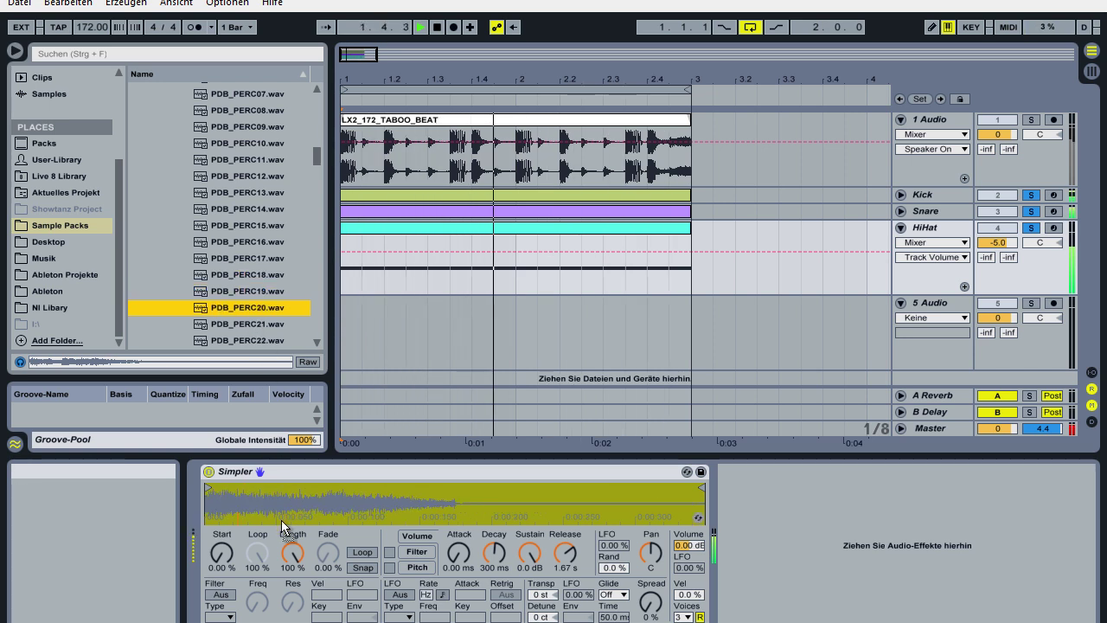
# Collapse the PDNB_PERCUSSION and Single Drum Hits folders in the browser and fold the HiHat track.
pyautogui.scroll(1, 243, 347)
pyautogui.scroll(5, 235, 260)
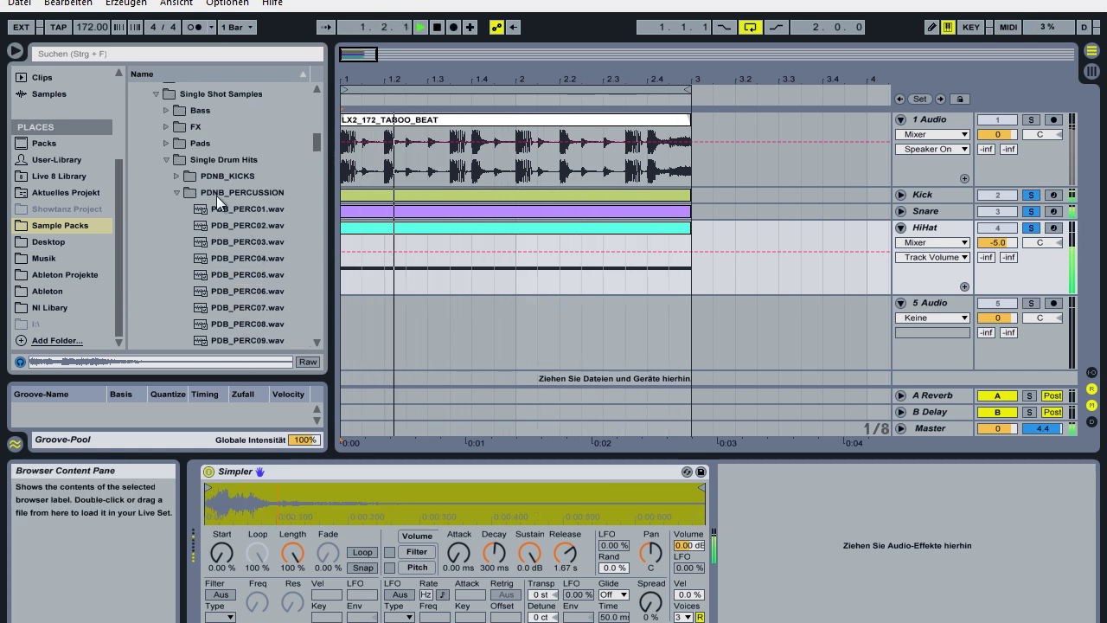
pyautogui.click(171, 192)
pyautogui.click(167, 161)
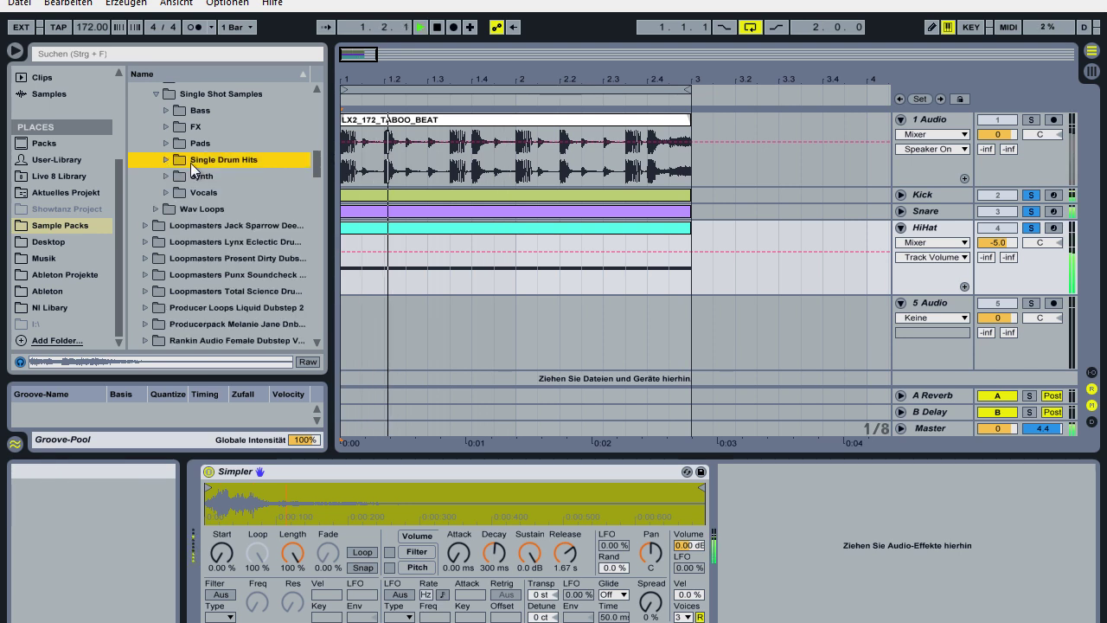
pyautogui.click(901, 227)
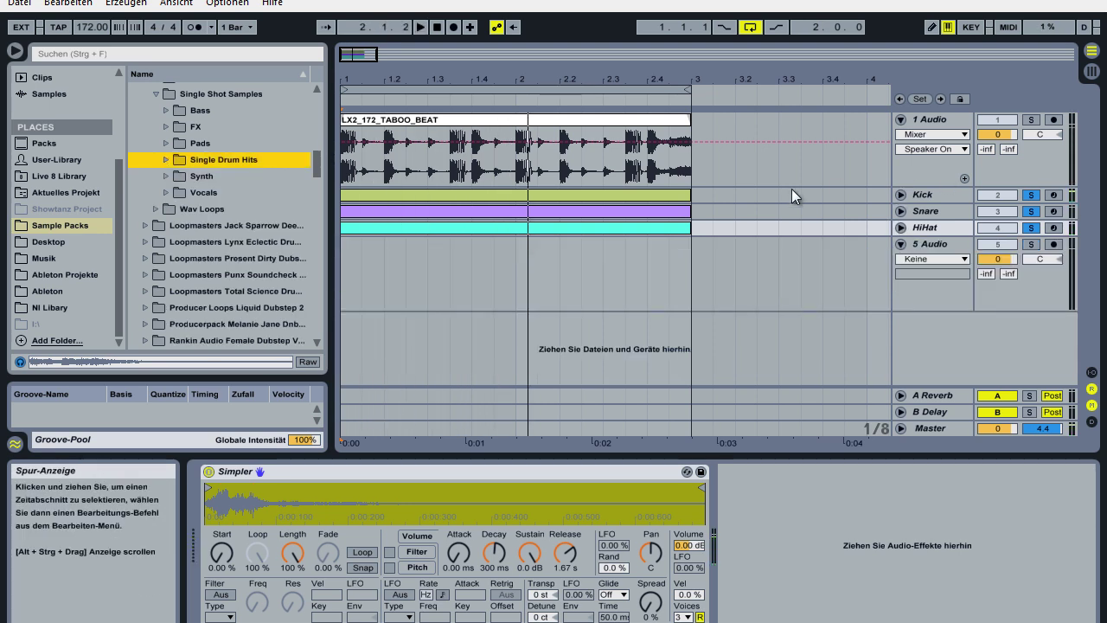
# Delete the 1 Audio track holding the drum loop and unsolo the Kick, Snare and HiHat tracks.
pyautogui.click(939, 115)
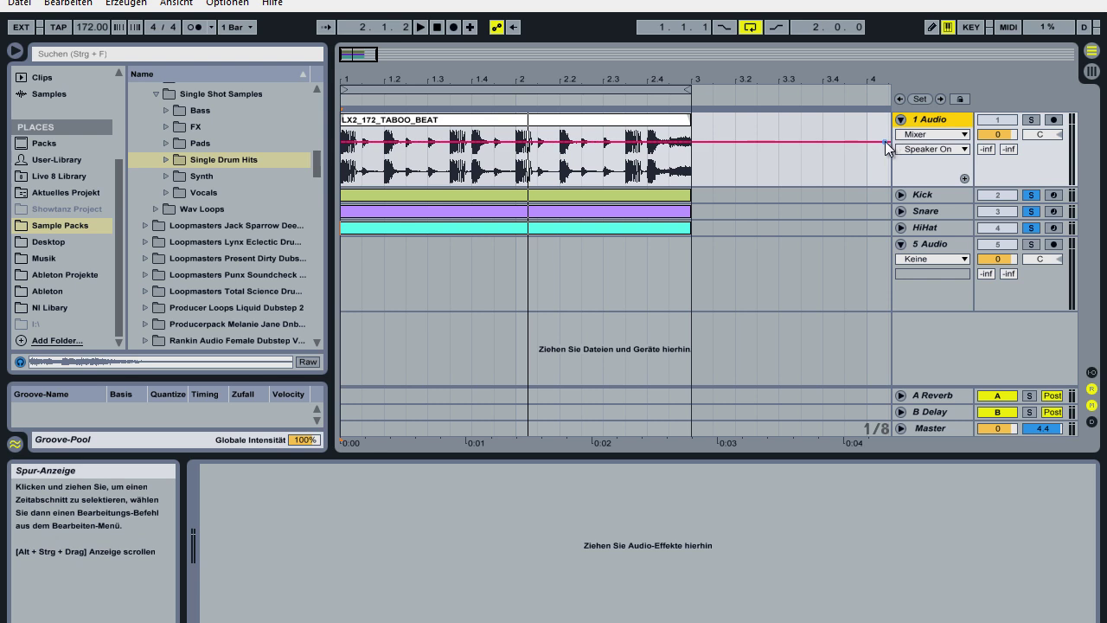
pyautogui.press('Delete')
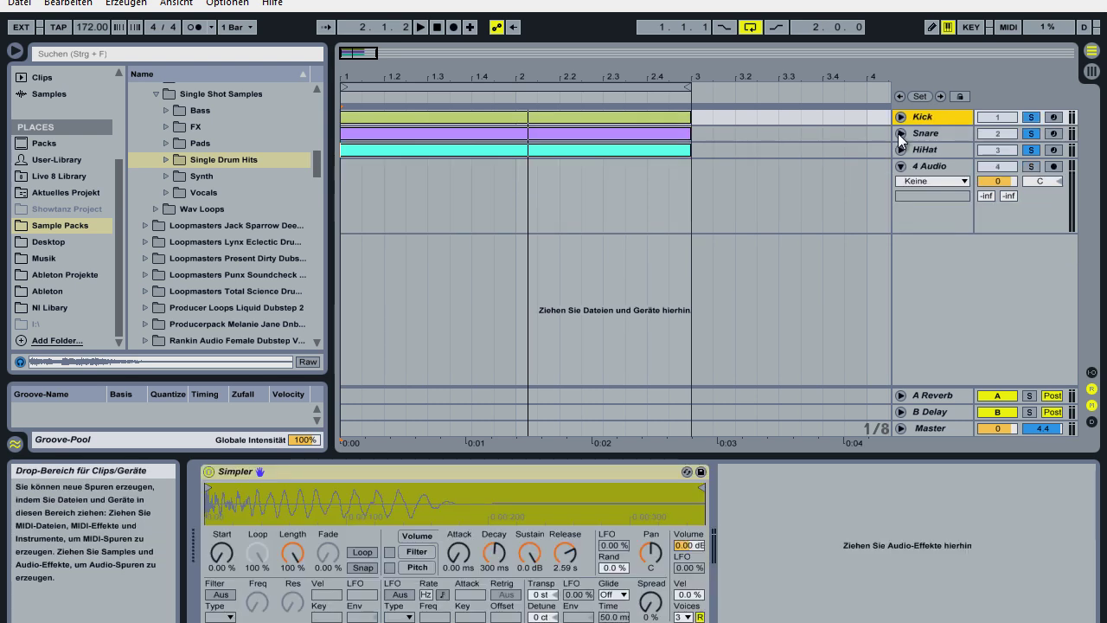
pyautogui.moveTo(1040, 118); pyautogui.dragTo(1030, 152)
# Group the Kick, Snare and HiHat tracks and rename the group as Drums.
pyautogui.click(915, 116)
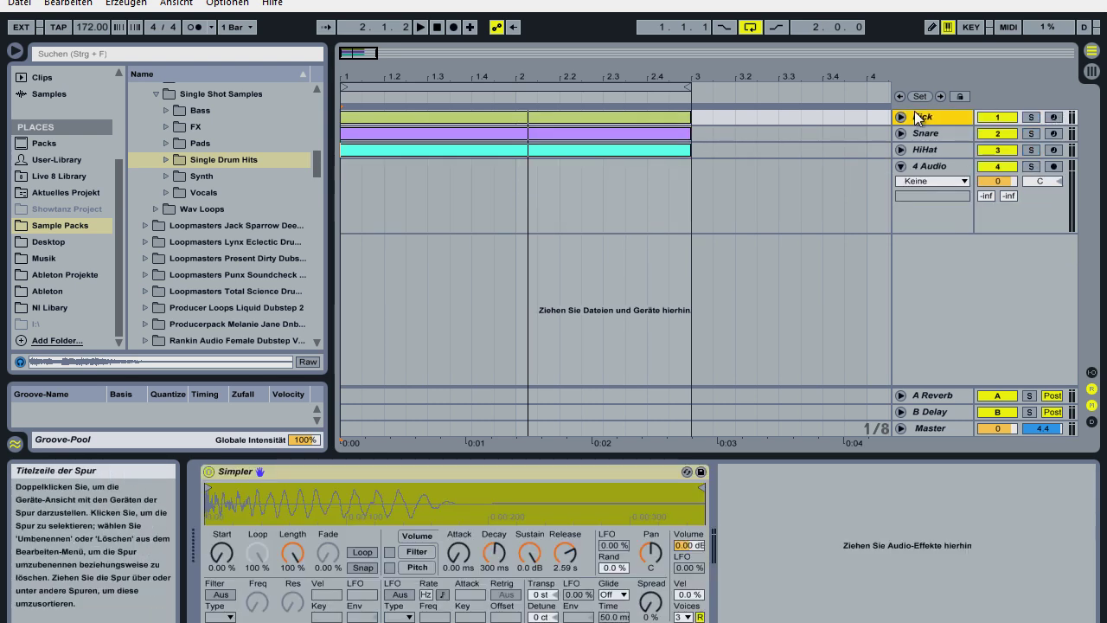
pyautogui.keyDown('shift'); pyautogui.click(924, 153); pyautogui.keyUp('shift')
pyautogui.hotkey('ctrl', 'g')
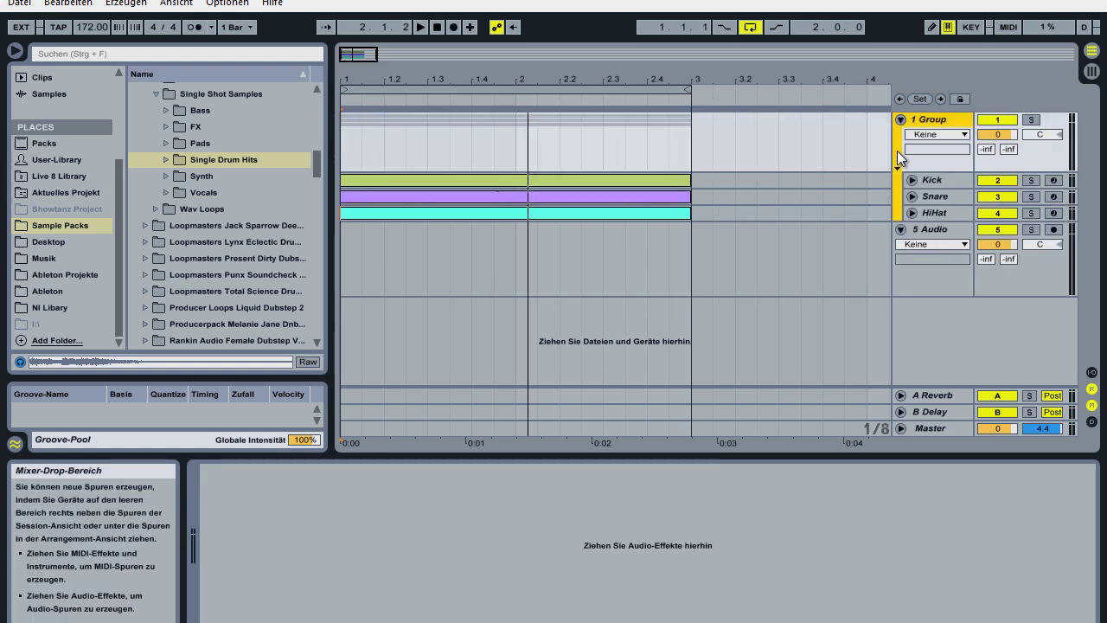
pyautogui.hotkey('ctrl', 'r')
pyautogui.write('Drums')
# Delete the empty 5 Audio track and select the Drums group.
pyautogui.click(924, 233)
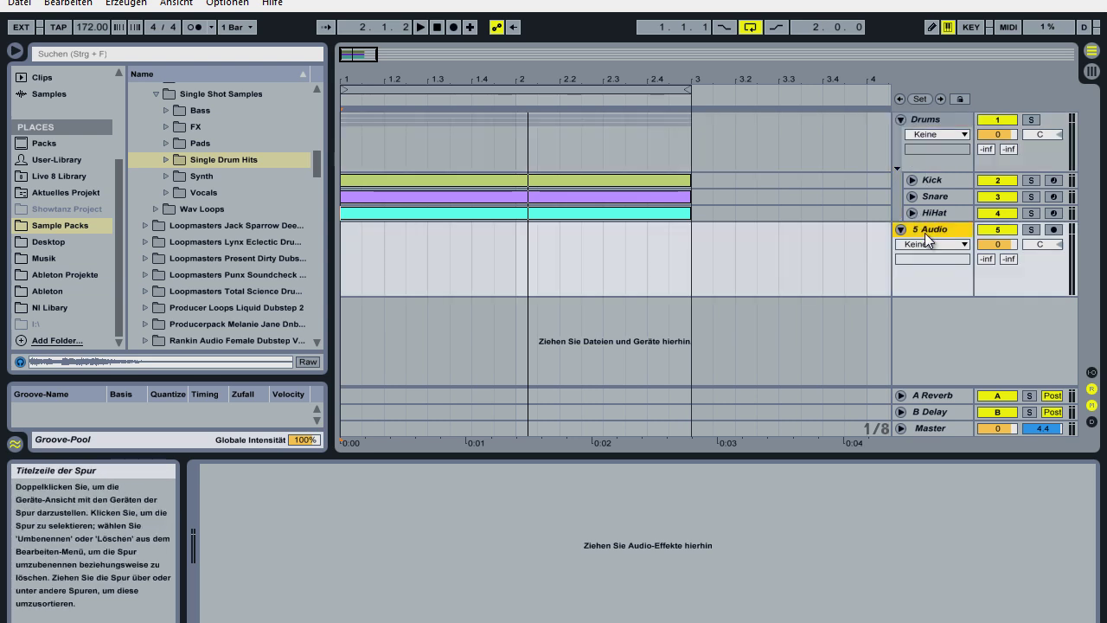
pyautogui.press('Delete')
pyautogui.click(943, 119)
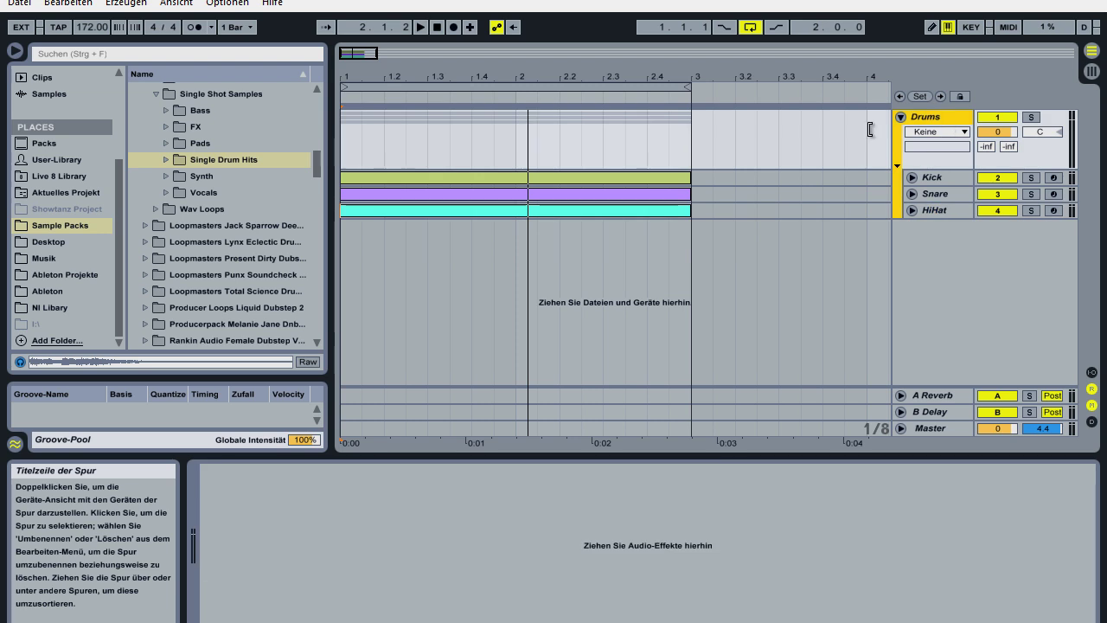
# Bring the Kick, Snare and HiHat clips from the arrangement into scene 1 of the Session View.
pyautogui.click(619, 181)
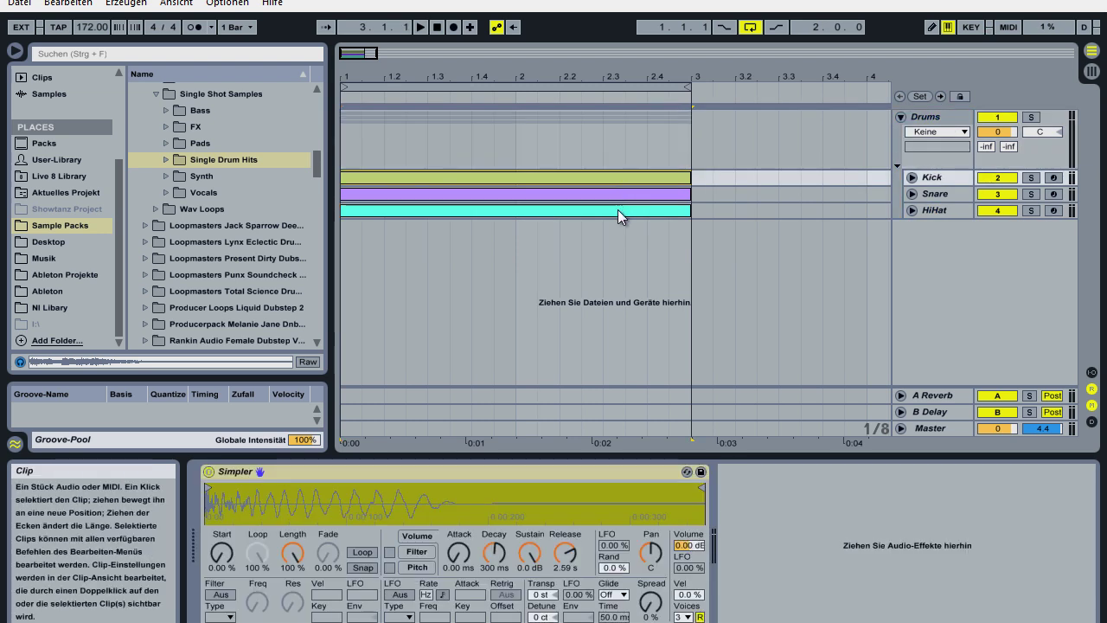
pyautogui.click(619, 210)
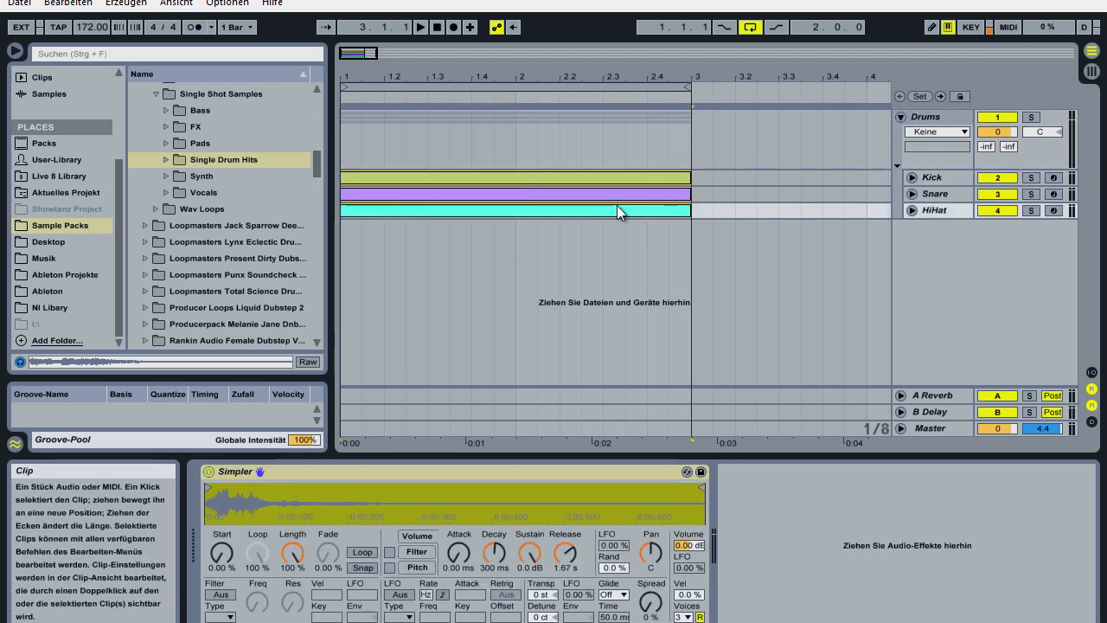
pyautogui.click(1091, 71)
pyautogui.moveTo(468, 100); pyautogui.dragTo(439, 85)
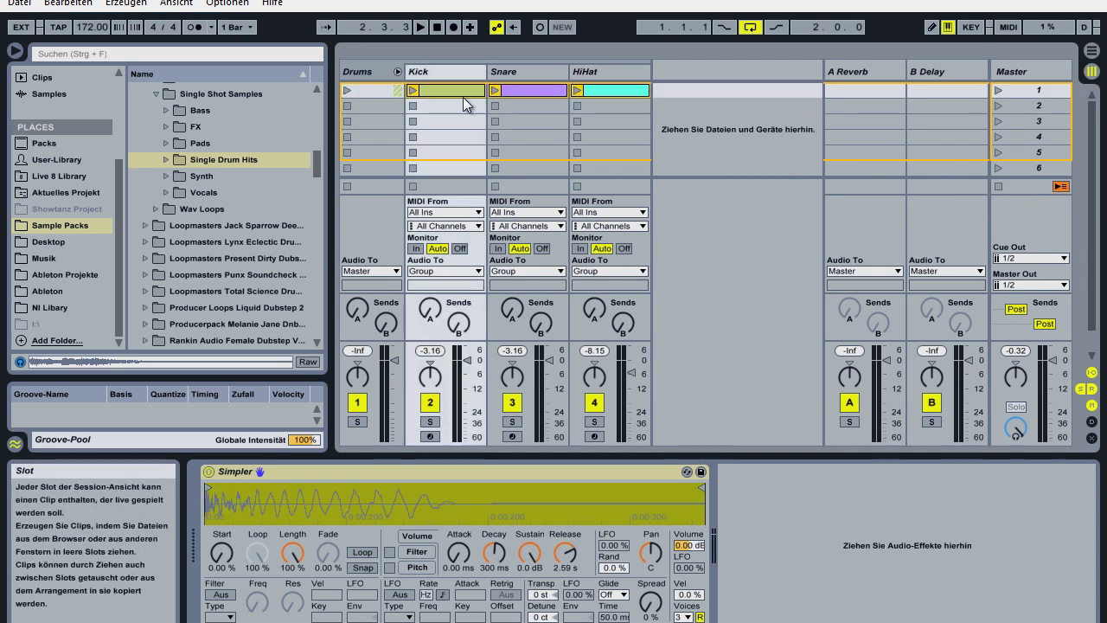
# Open the Kick, Snare and HiHat clips in scene 1 to check their MIDI notes.
pyautogui.click(438, 89)
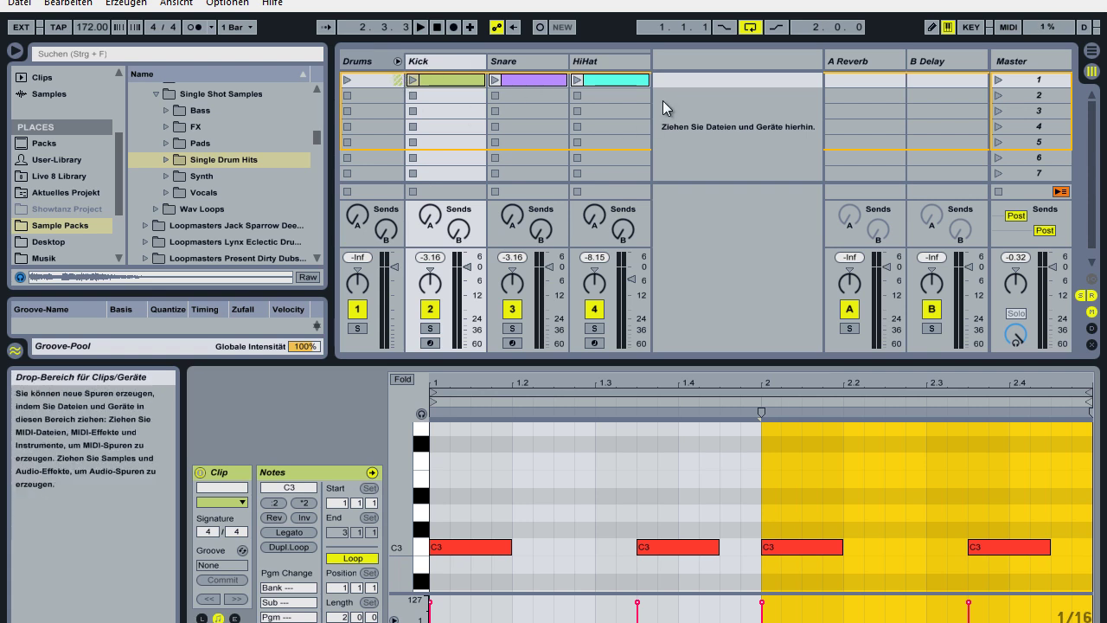
pyautogui.click(524, 83)
pyautogui.click(611, 81)
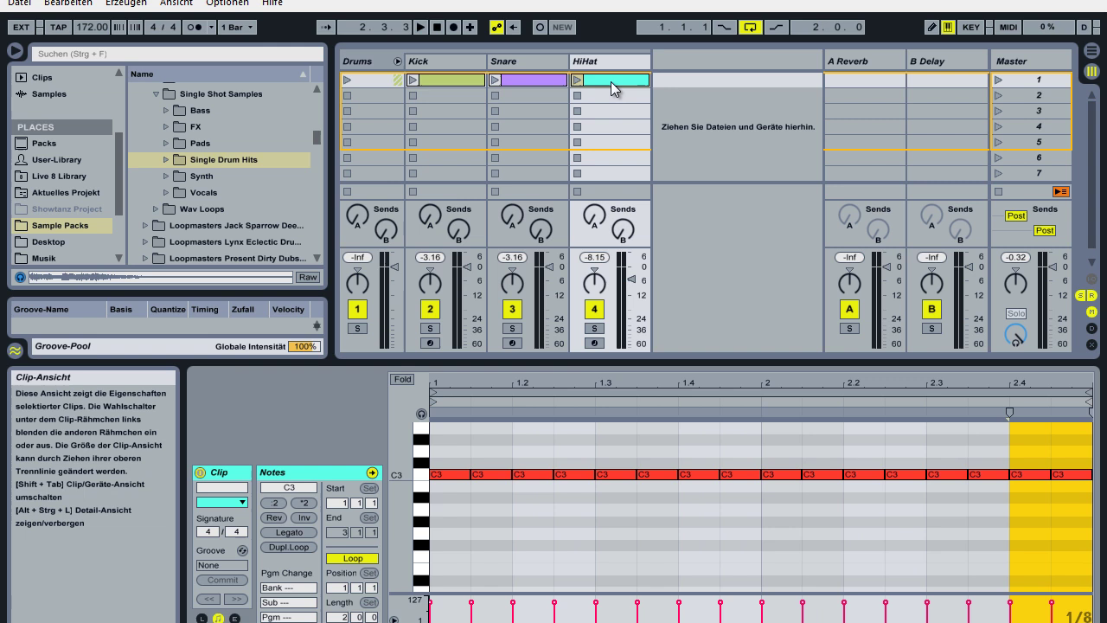
pyautogui.click(445, 78)
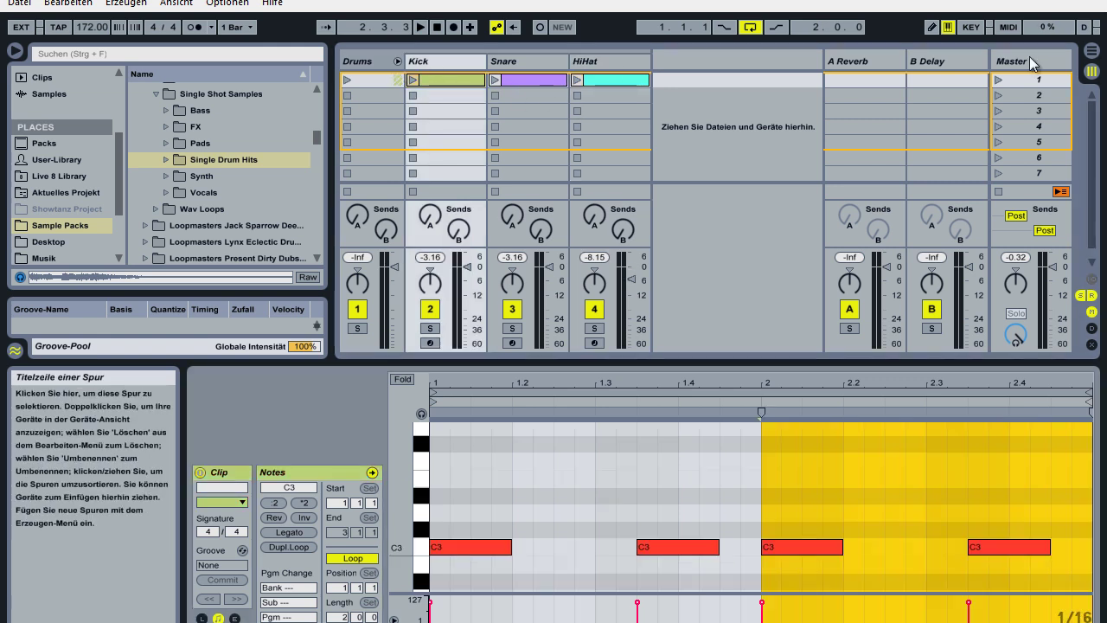
# Restore playback of the arrangement clips, then return to the Session View and stop all clips.
pyautogui.press('Tab')
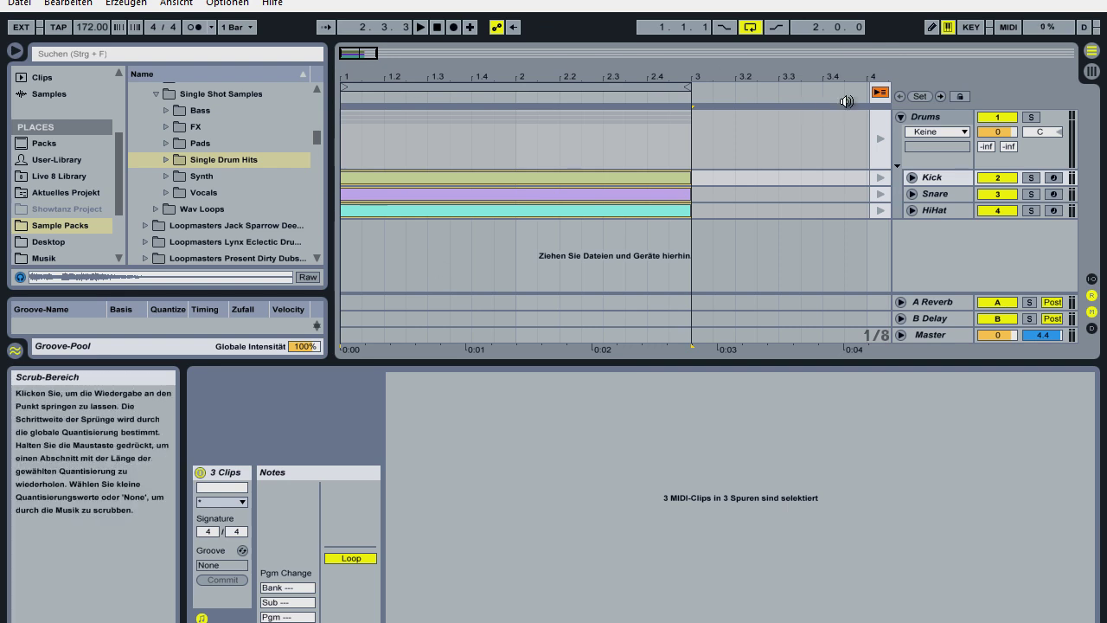
pyautogui.click(880, 92)
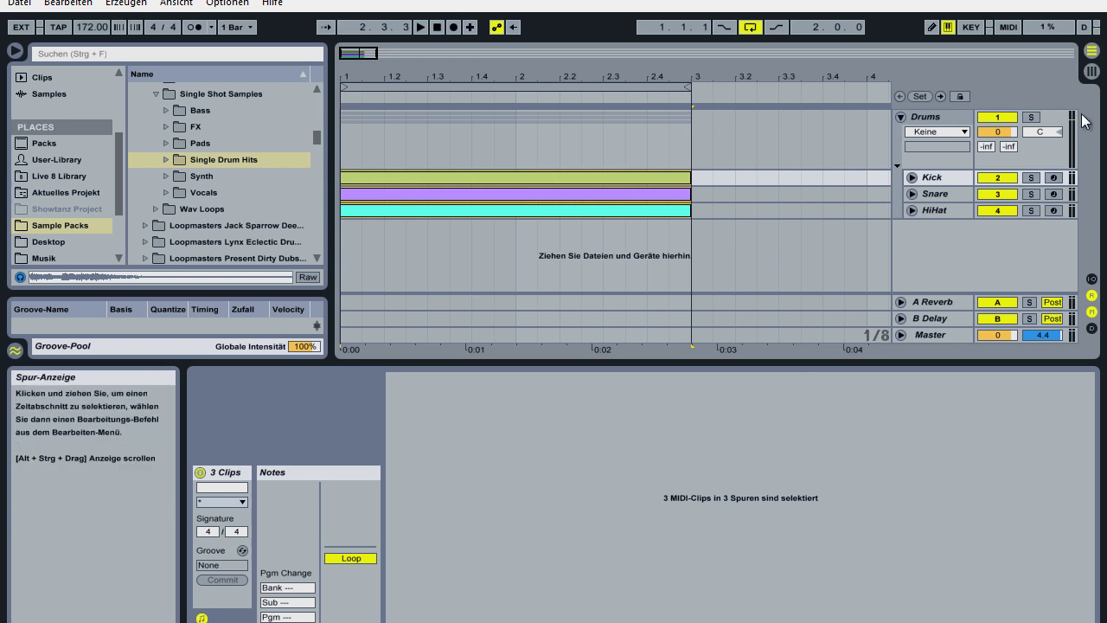
pyautogui.click(1091, 72)
pyautogui.doubleClick(465, 79)
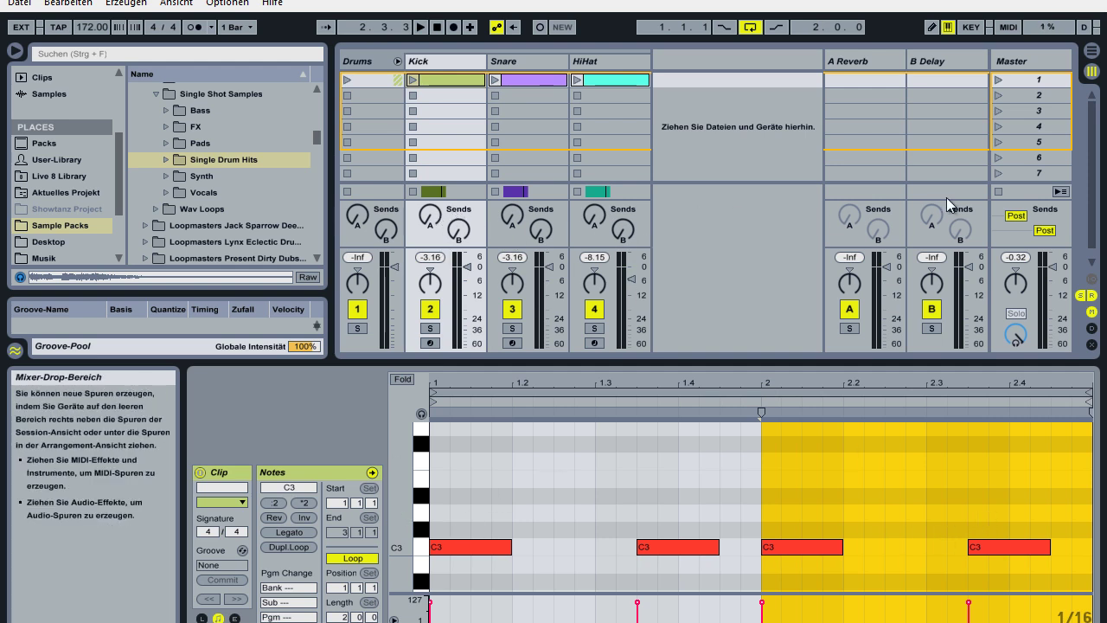
pyautogui.click(1000, 191)
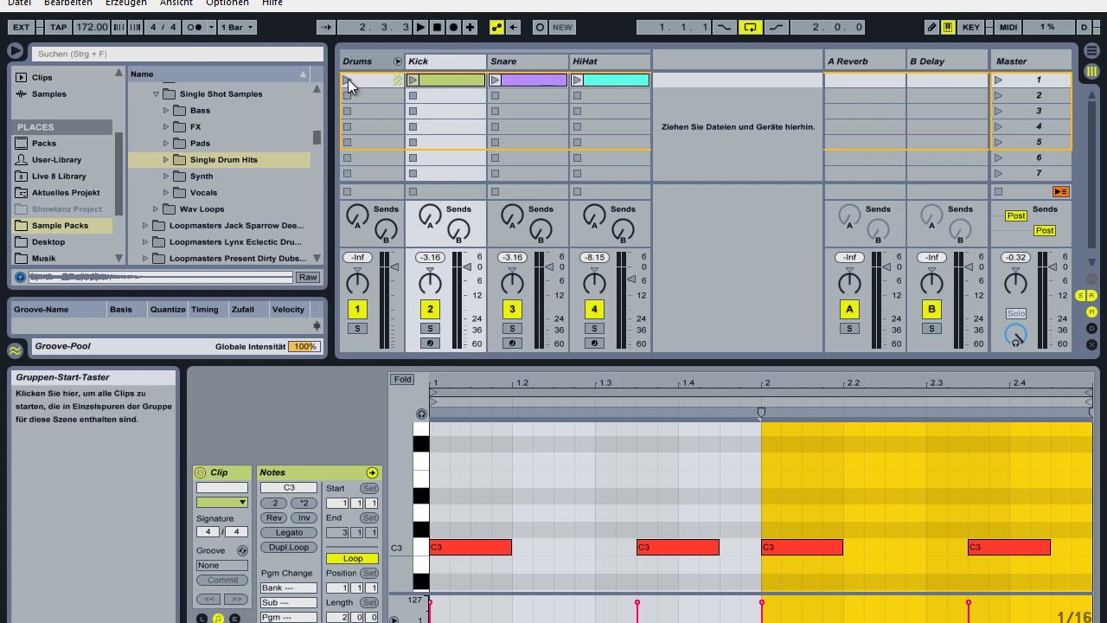
# Lower the Kick and Snare track volumes slightly and listen to the Drums group's scene 1 clips.
pyautogui.moveTo(465, 265); pyautogui.dragTo(464, 271)
pyautogui.moveTo(546, 267); pyautogui.dragTo(545, 272)
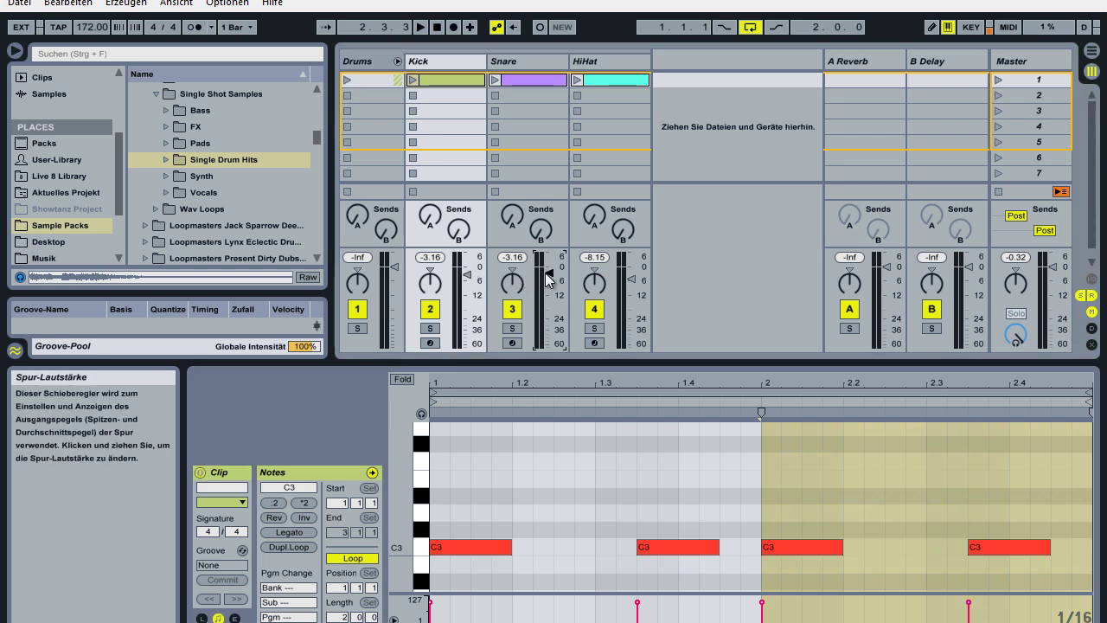
pyautogui.click(348, 80)
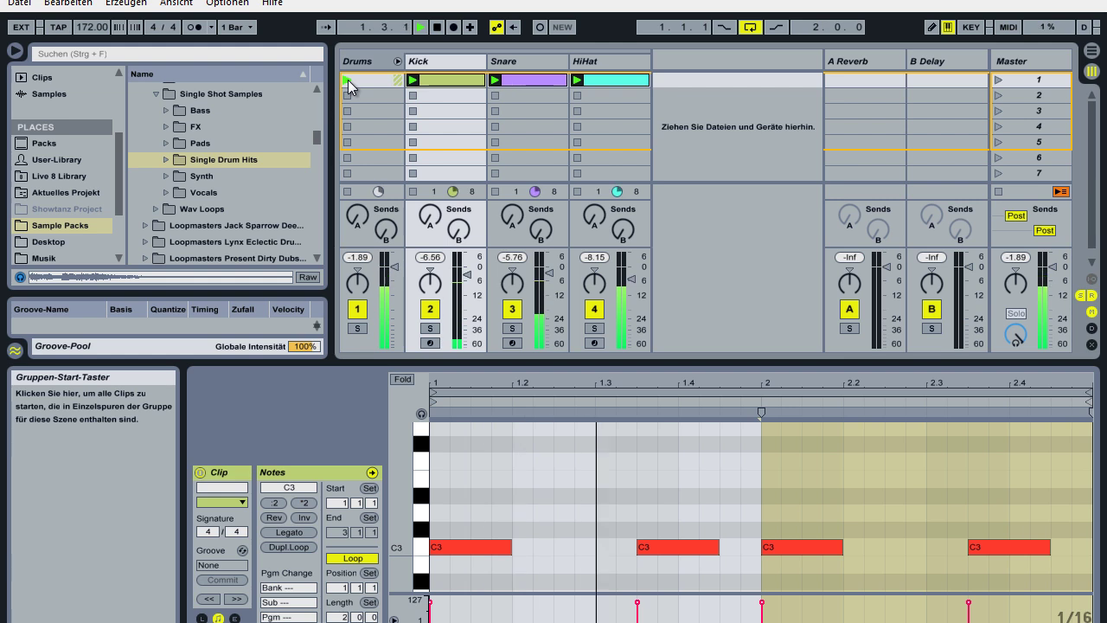
pyautogui.click(437, 28)
# Fold and unfold the Drums group, select the Kick track and stop all clips.
pyautogui.click(397, 61)
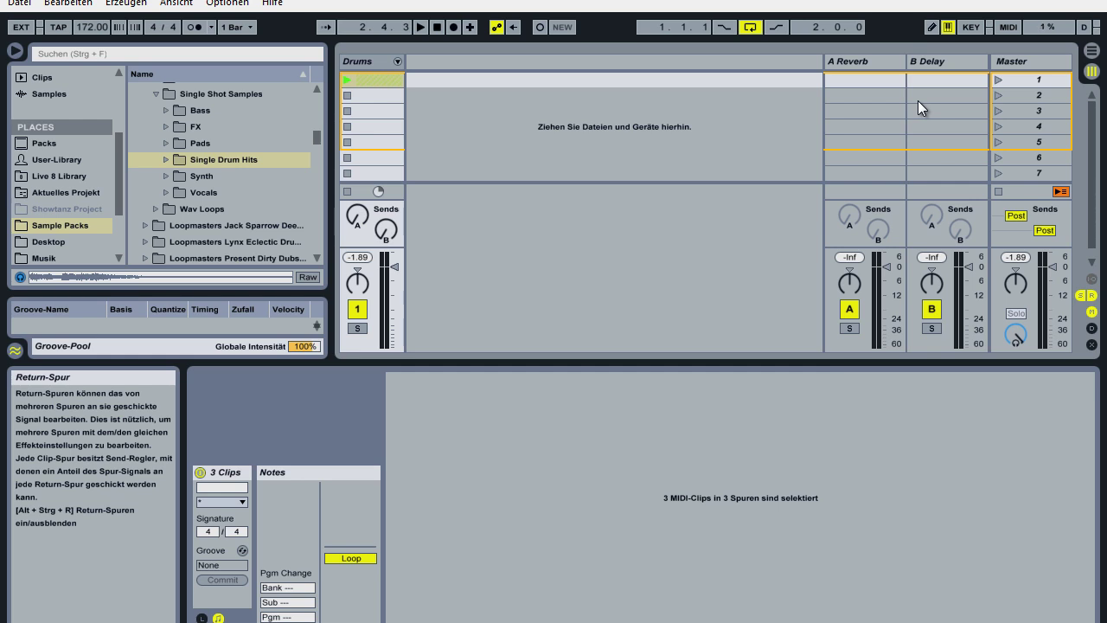
pyautogui.click(397, 61)
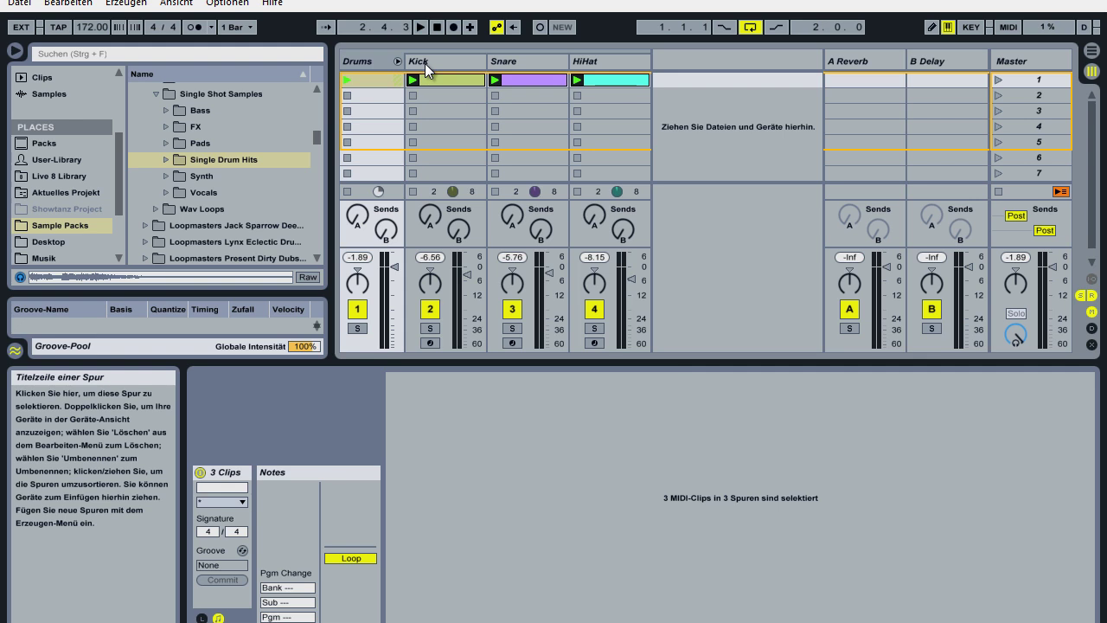
pyautogui.click(425, 63)
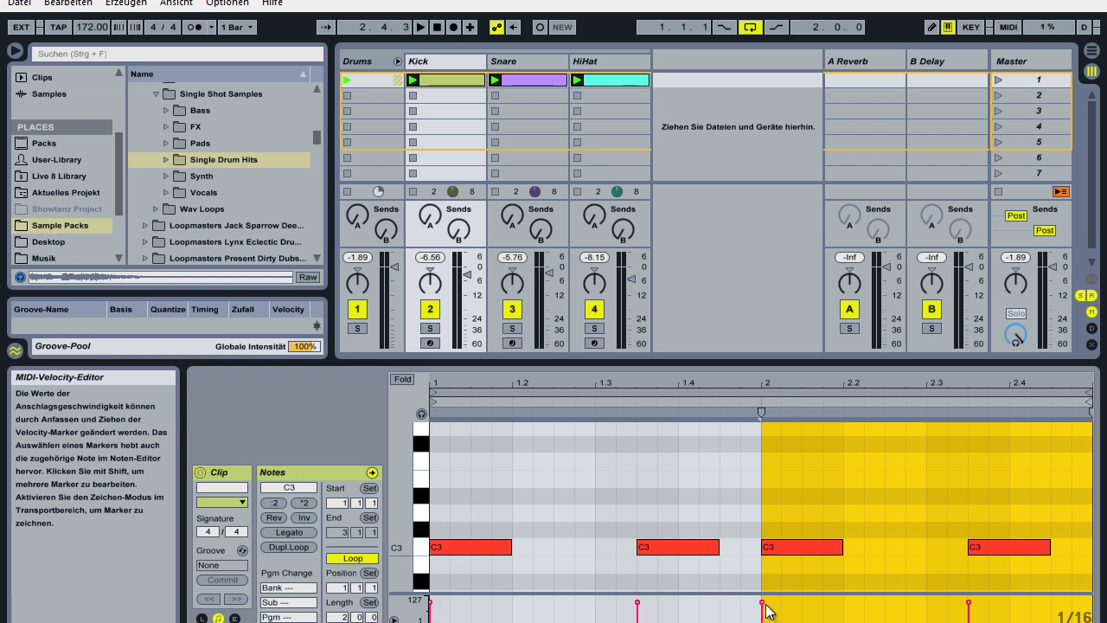
pyautogui.click(999, 190)
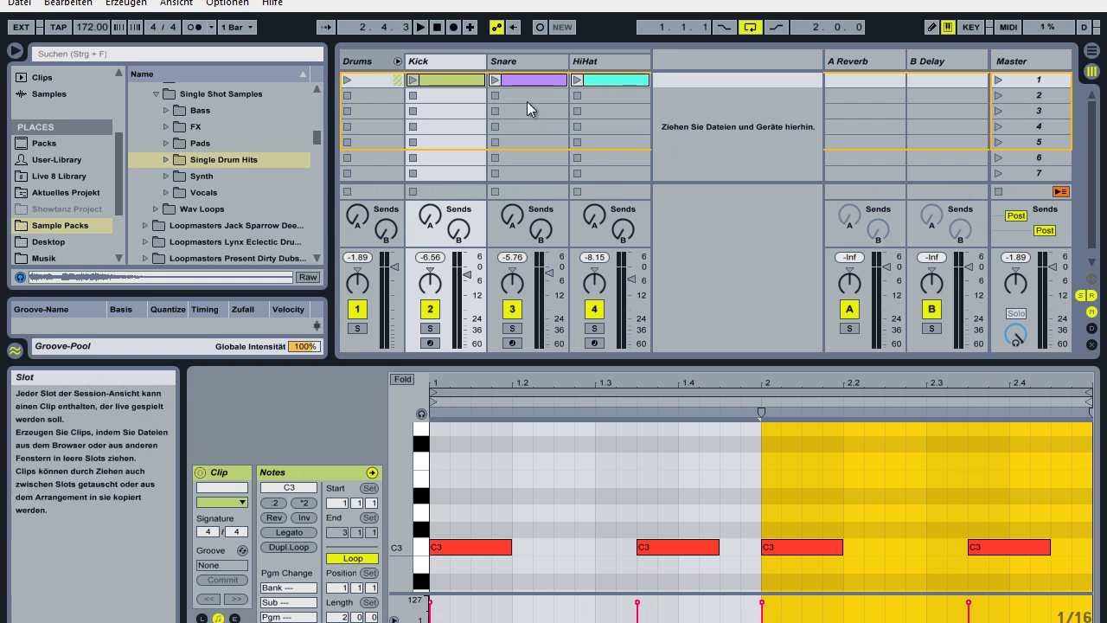
# Vary the velocities of the C3 notes across the HiHat clip and play the clip.
pyautogui.click(610, 79)
pyautogui.moveTo(414, 476); pyautogui.dragTo(403, 474)
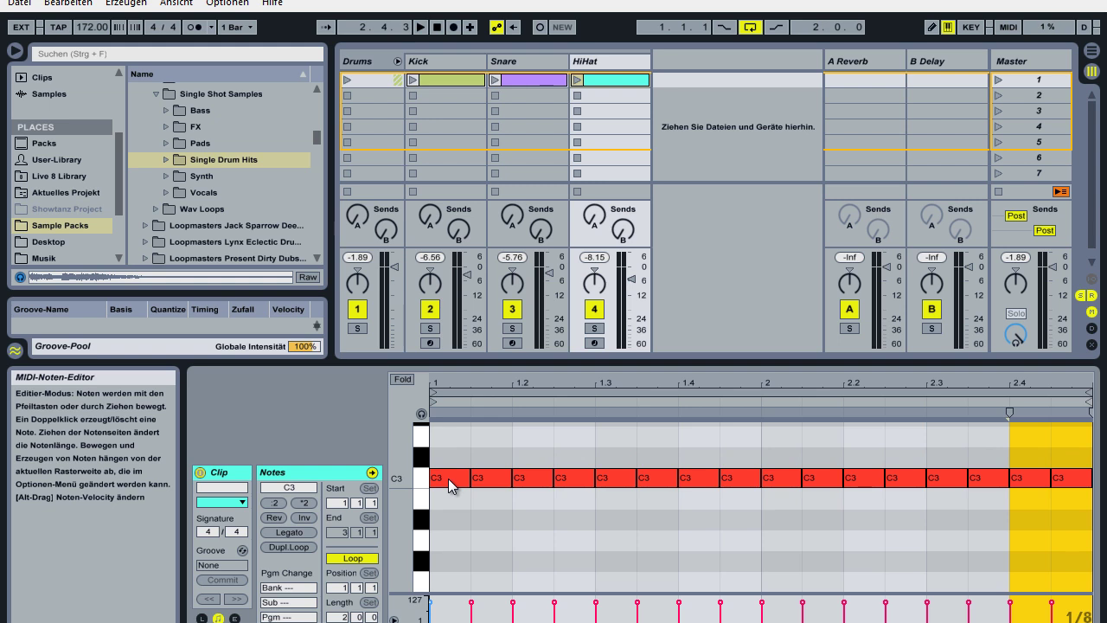
pyautogui.press('alt')
pyautogui.moveTo(448, 479); pyautogui.dragTo(1065, 483)
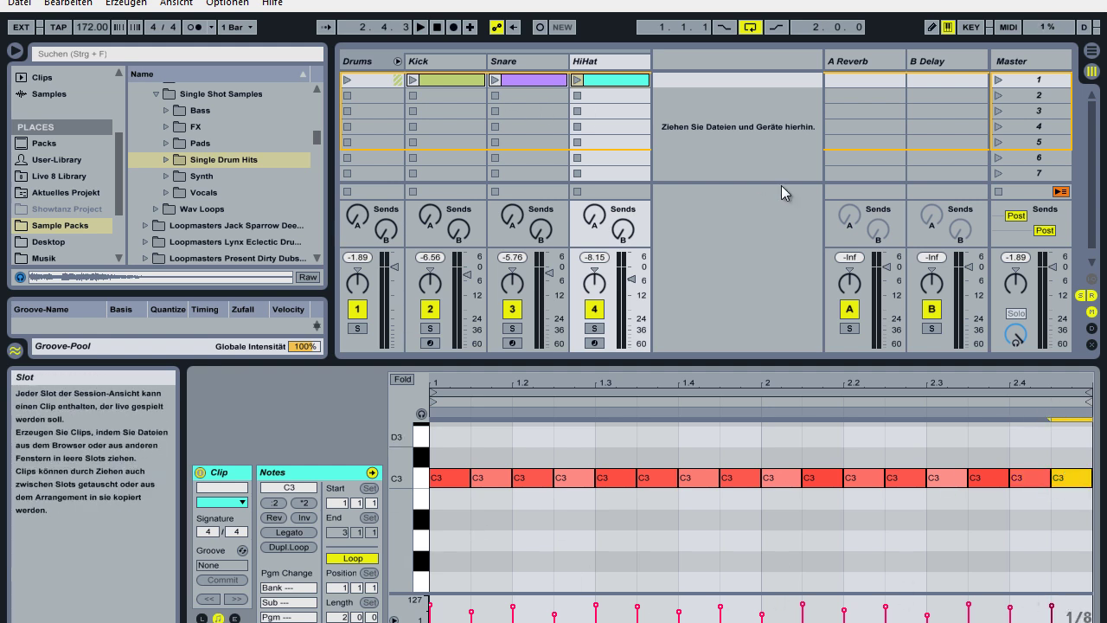
pyautogui.click(576, 80)
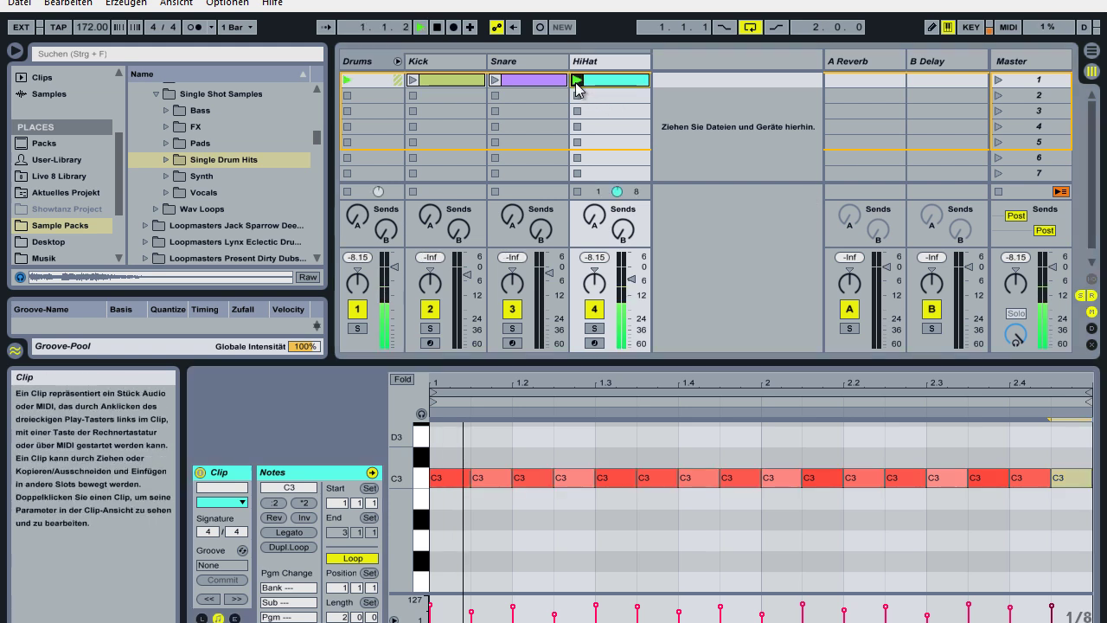
# Show the HiHat track's Simpler and set its volume velocity modulation to 24 %.
pyautogui.doubleClick(636, 69)
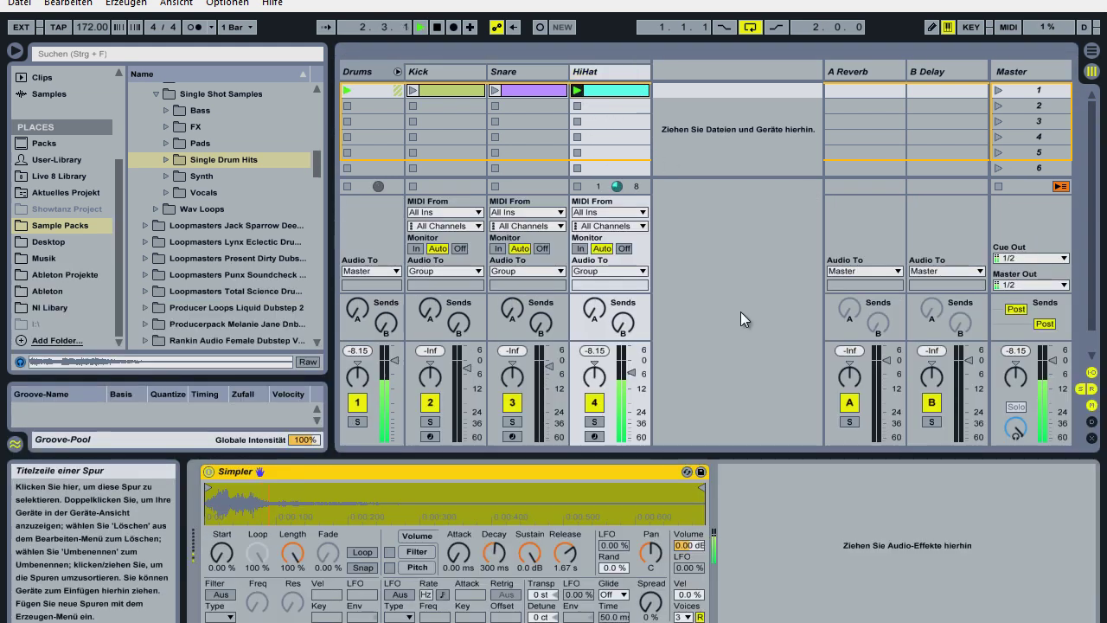
pyautogui.scroll(-8, 691, 601)
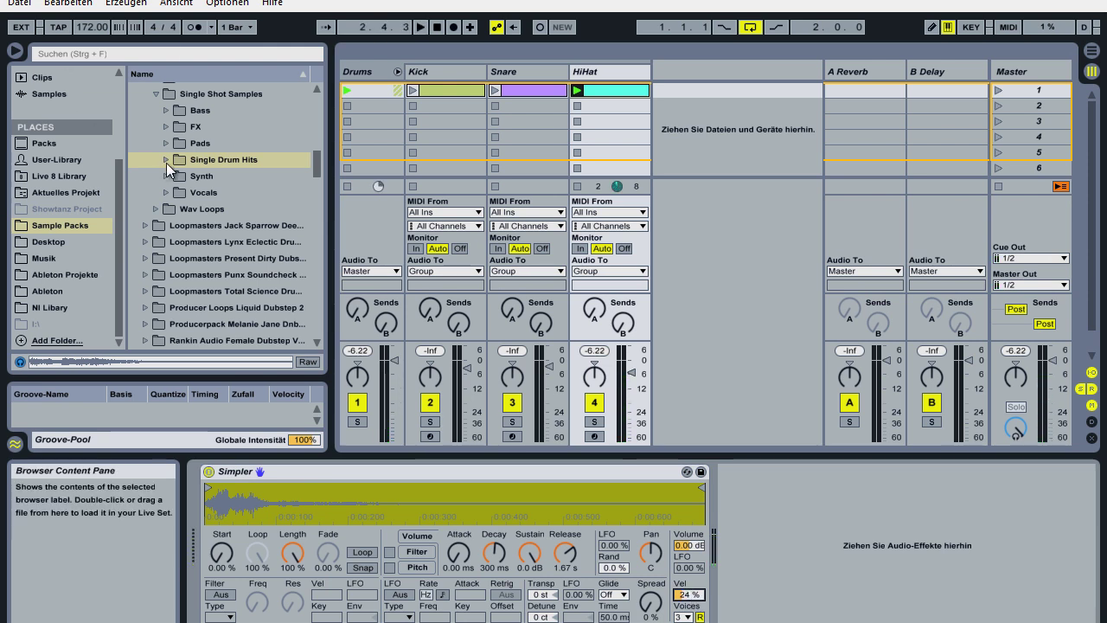
# Add an empty Drum Rack from the Instruments category as a new track beside HiHat.
pyautogui.scroll(5, 55, 104)
pyautogui.scroll(3, 62, 92)
pyautogui.click(47, 122)
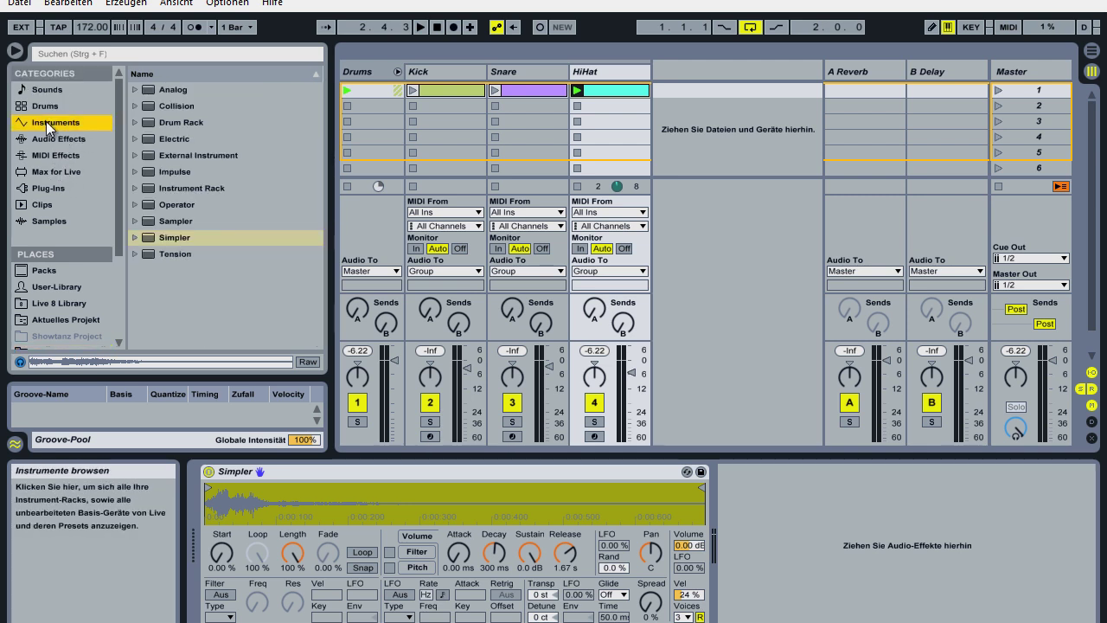
pyautogui.moveTo(171, 122); pyautogui.dragTo(706, 80)
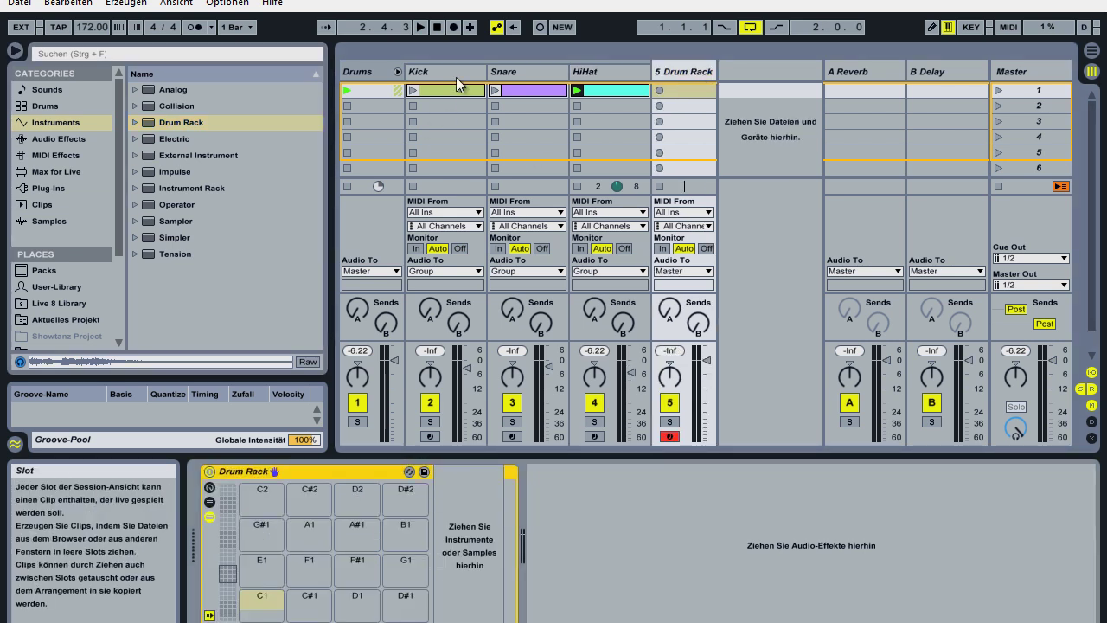
# Select the Drum Rack's C1 pad and show the rack's chain list, macro controls and devices.
pyautogui.click(251, 596)
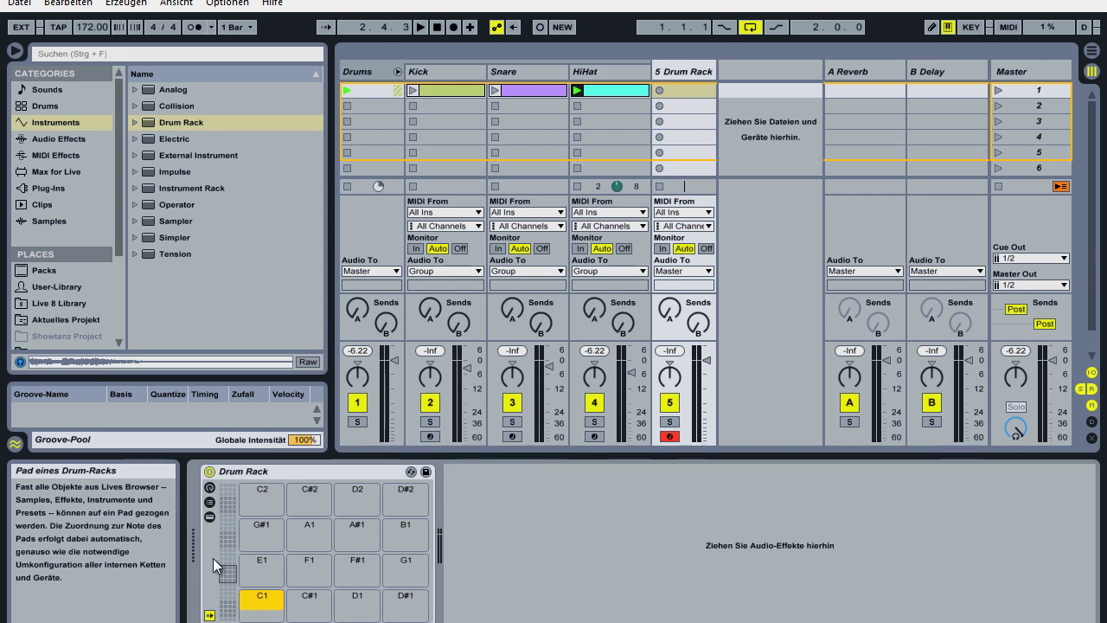
pyautogui.click(209, 501)
pyautogui.click(208, 489)
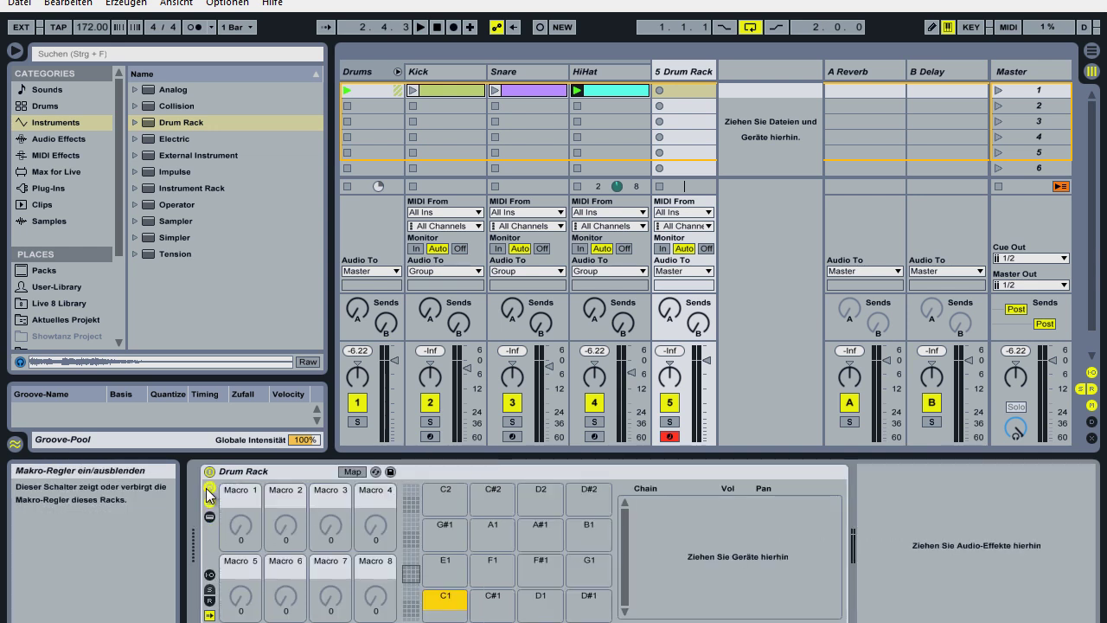
pyautogui.click(210, 516)
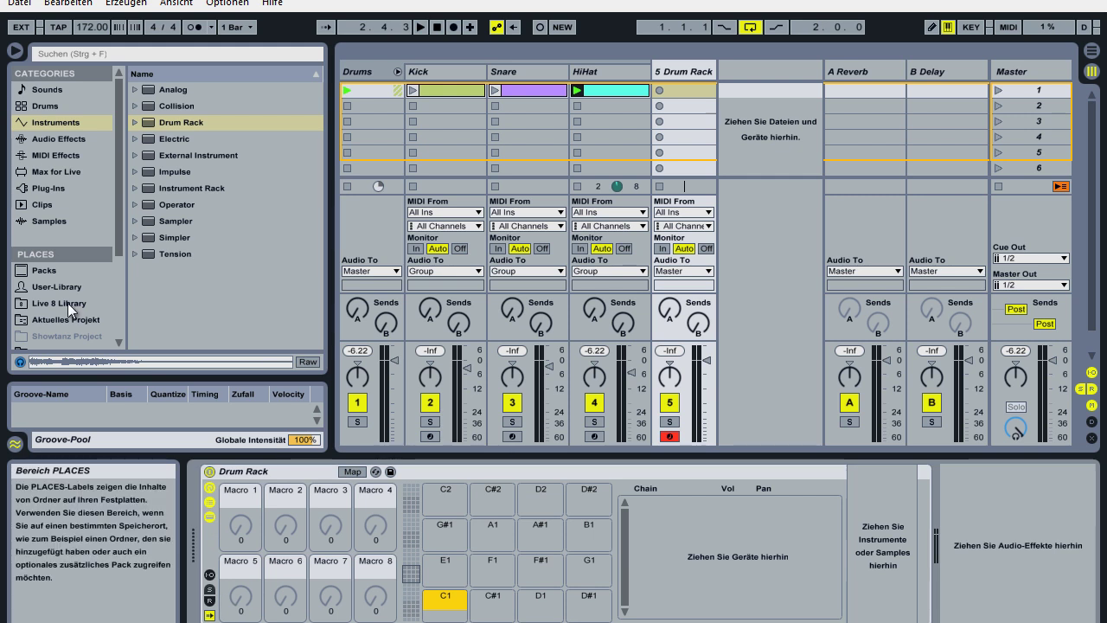
# Load the sample 00DB_Kick_2.aif onto the Drum Rack's C1 pad and set its volume velocity modulation to 47 %.
pyautogui.scroll(-5, 61, 298)
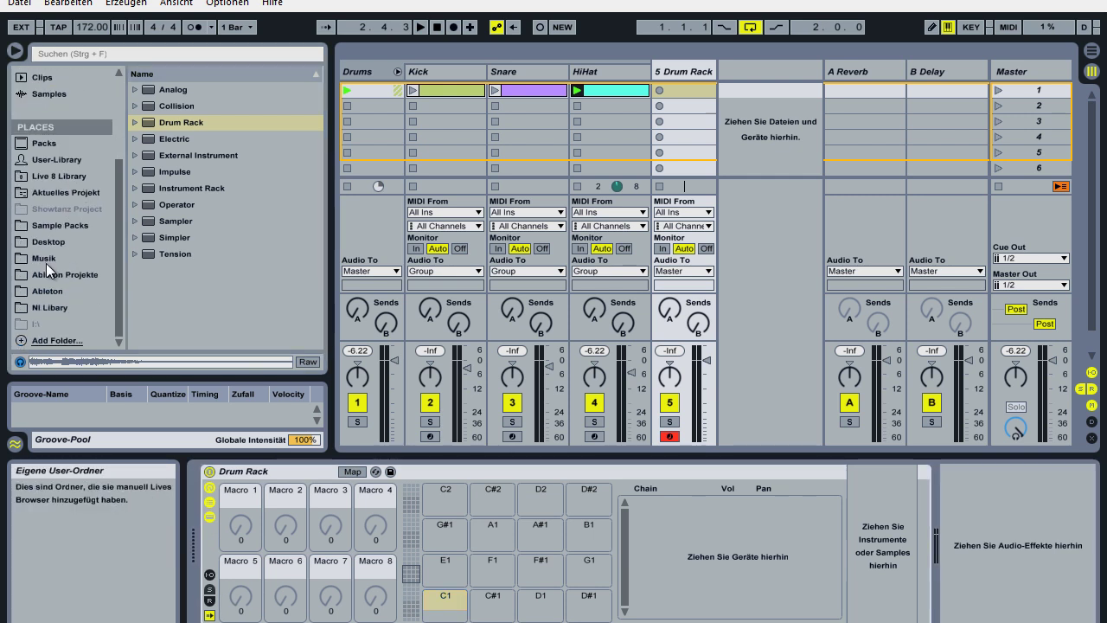
pyautogui.scroll(3, 62, 182)
pyautogui.click(52, 175)
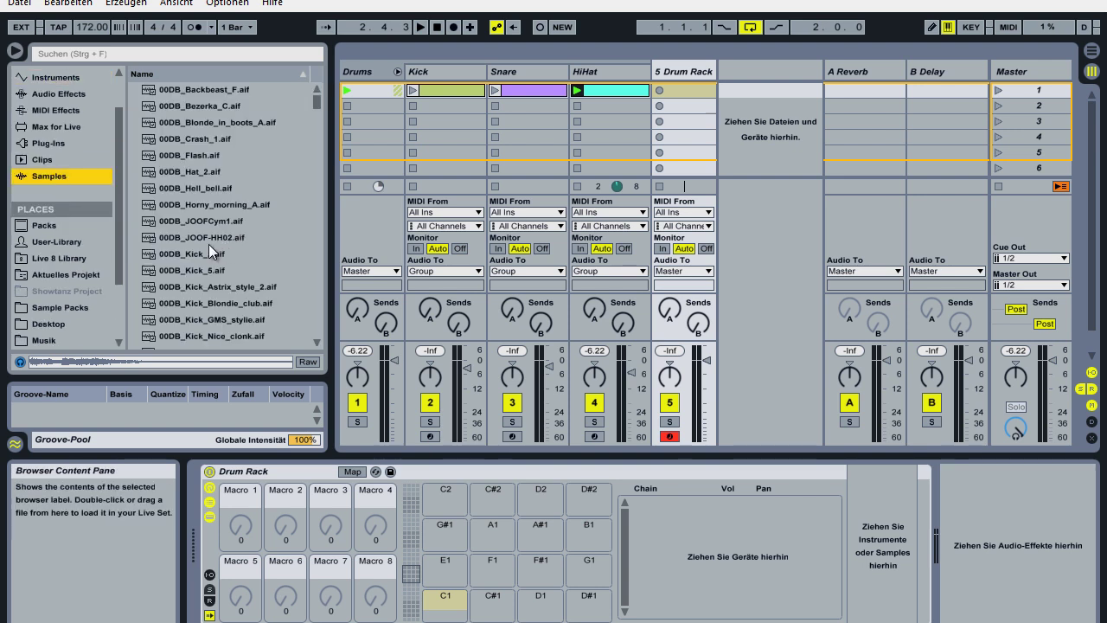
pyautogui.click(190, 255)
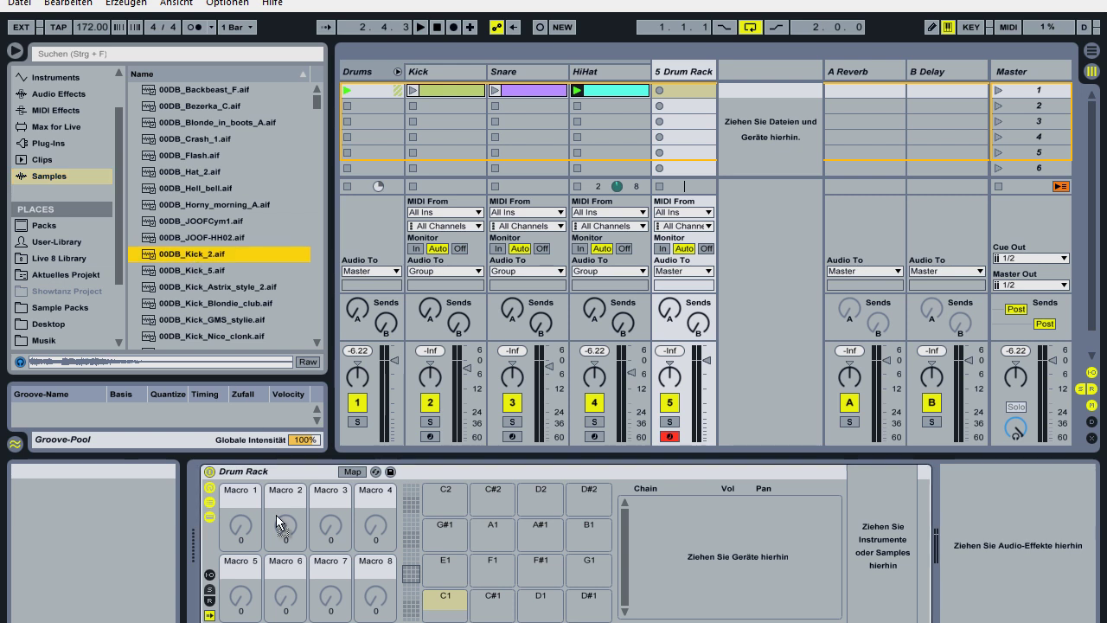
pyautogui.moveTo(264, 570); pyautogui.dragTo(445, 603)
pyautogui.moveTo(972, 622); pyautogui.dragTo(1003, 622)
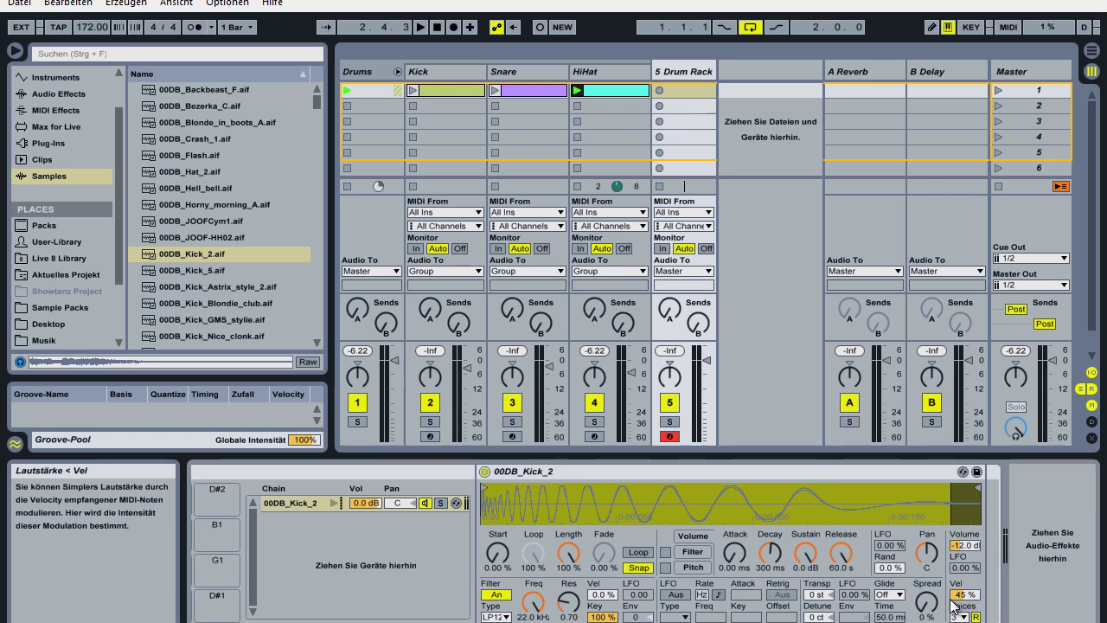
pyautogui.moveTo(966, 596); pyautogui.dragTo(965, 595)
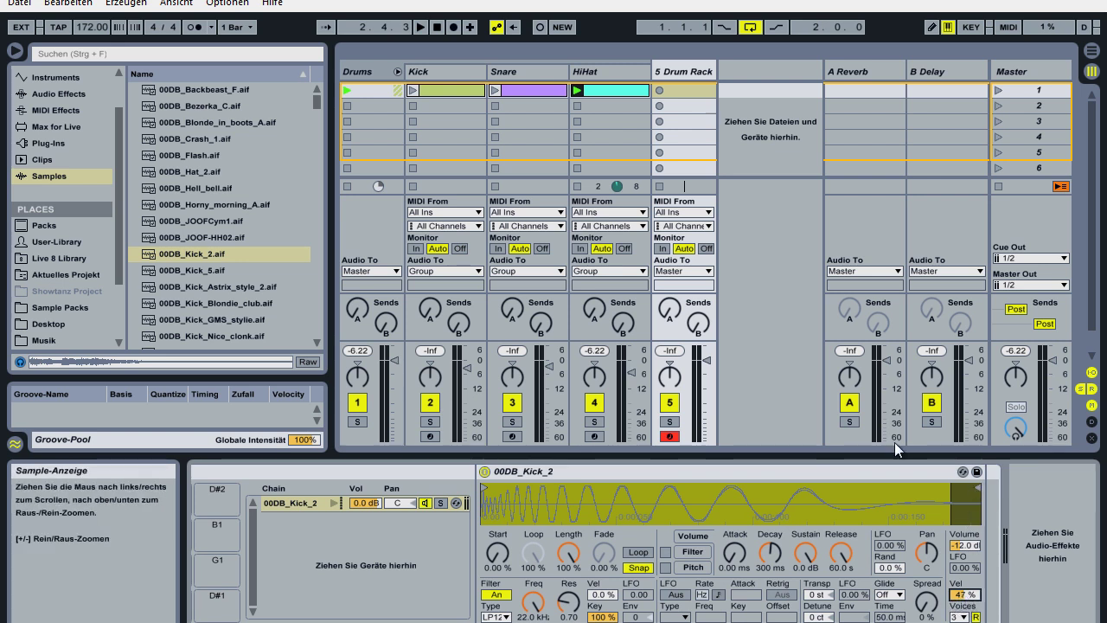
# Delete the Drum Rack track.
pyautogui.click(688, 72)
pyautogui.press('Delete')
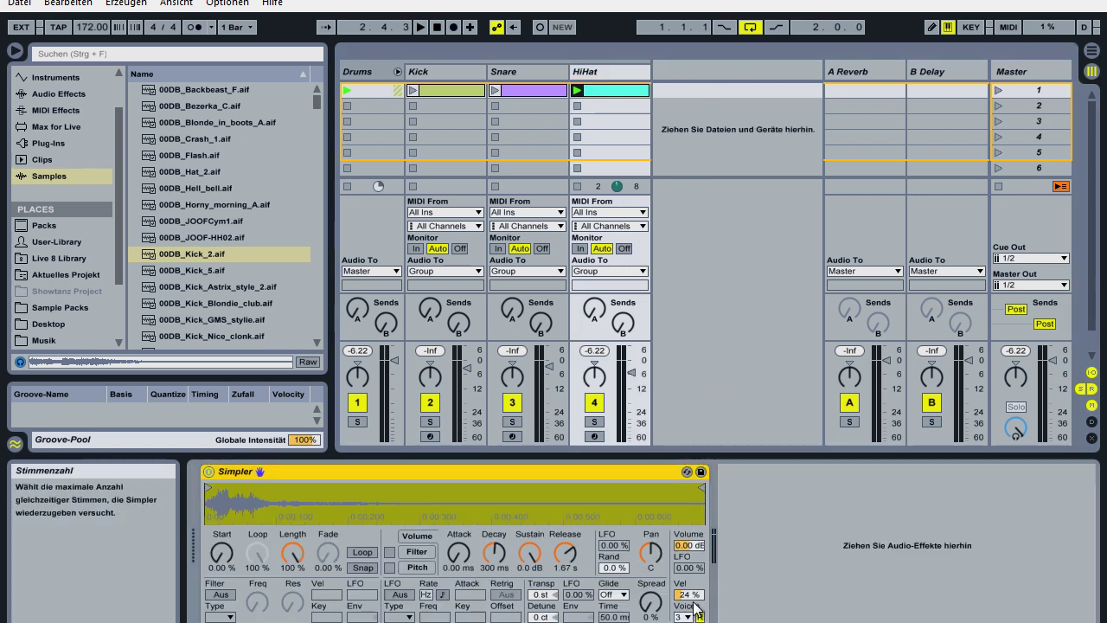
# Set the HiHat Simpler's volume velocity modulation to 44 %, listen to the HiHat clip and stop all clips.
pyautogui.moveTo(697, 599); pyautogui.dragTo(699, 601)
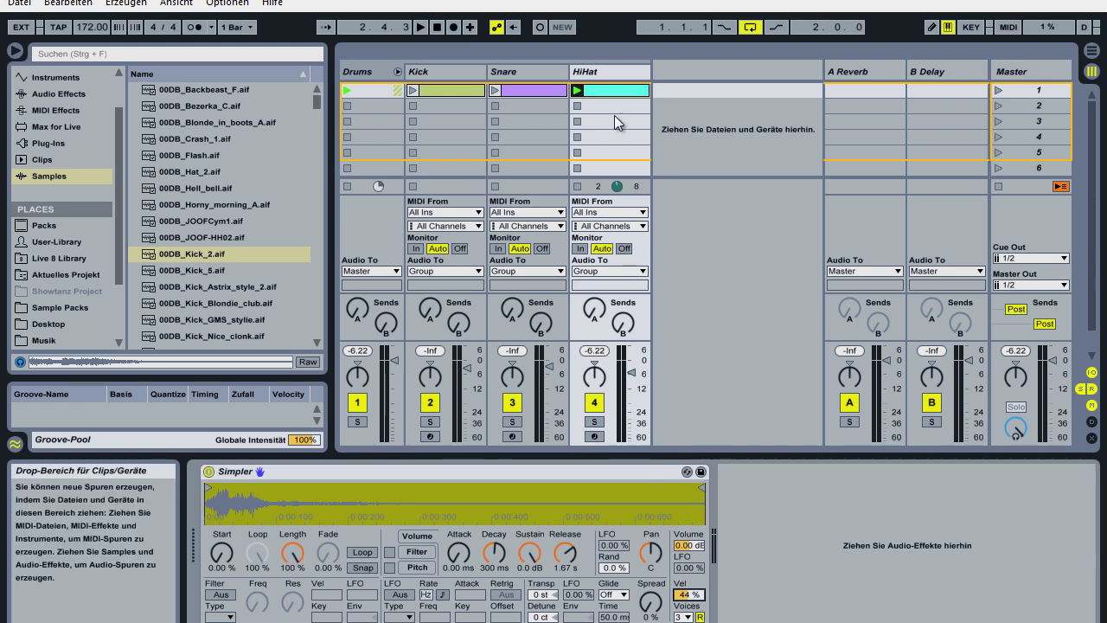
pyautogui.click(579, 90)
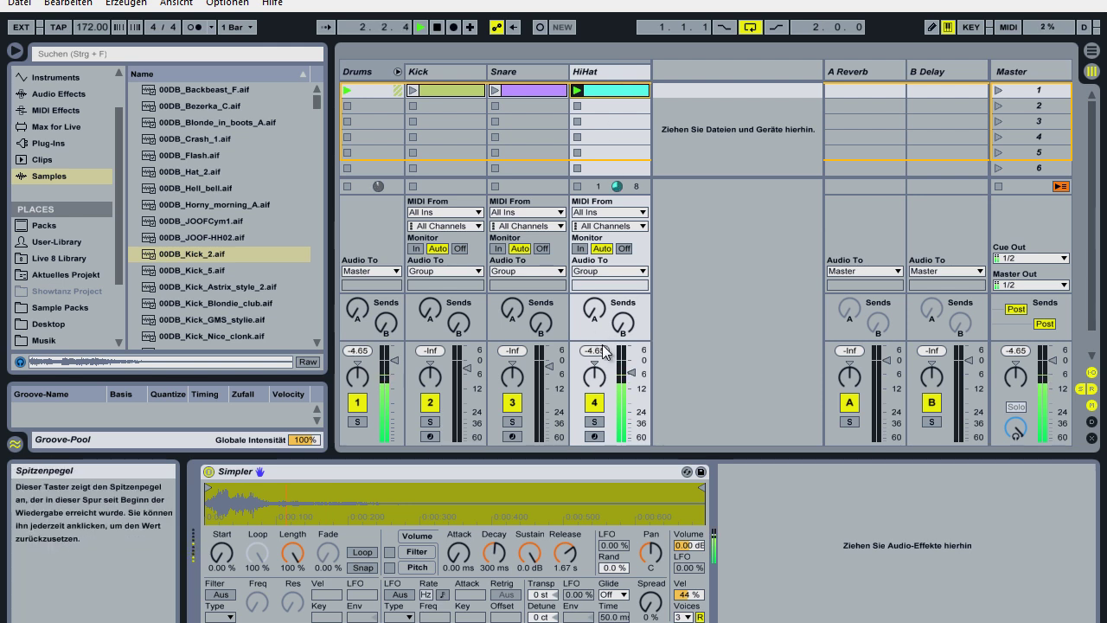
pyautogui.press('space')
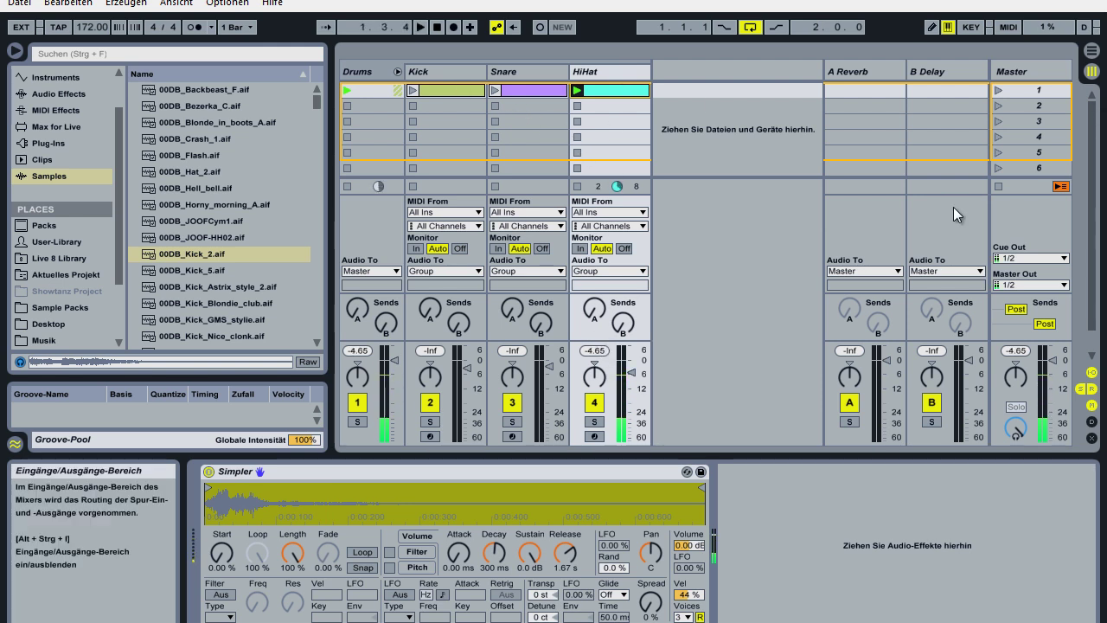
pyautogui.click(997, 187)
# Open the Kick clip and duplicate the two C3 notes of bar 1 onto bar 2.
pyautogui.click(427, 69)
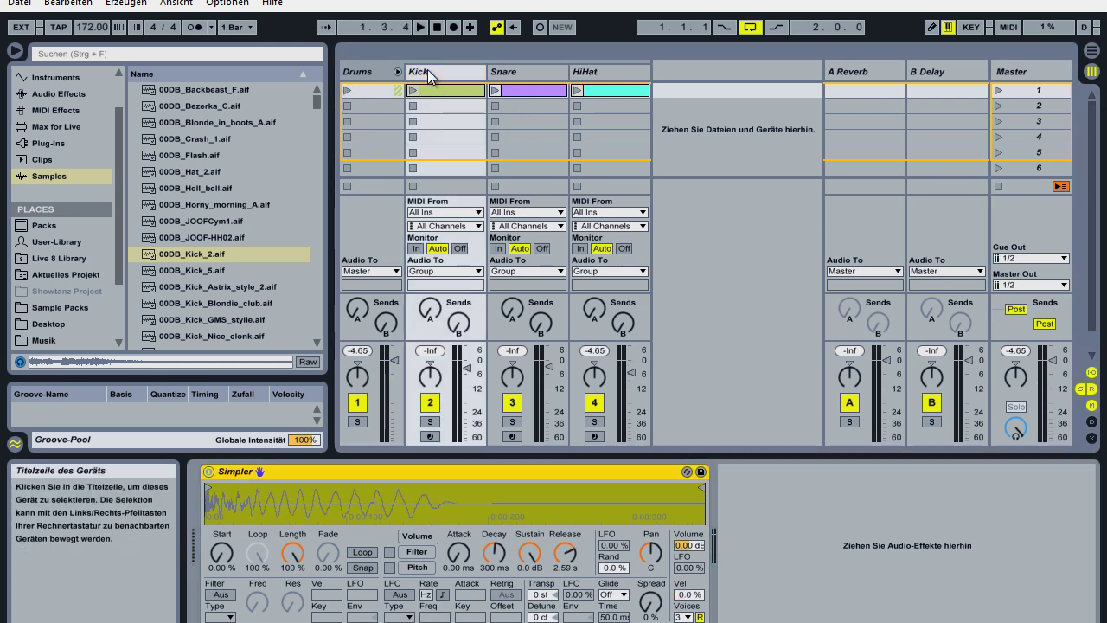
pyautogui.click(436, 90)
pyautogui.click(457, 544)
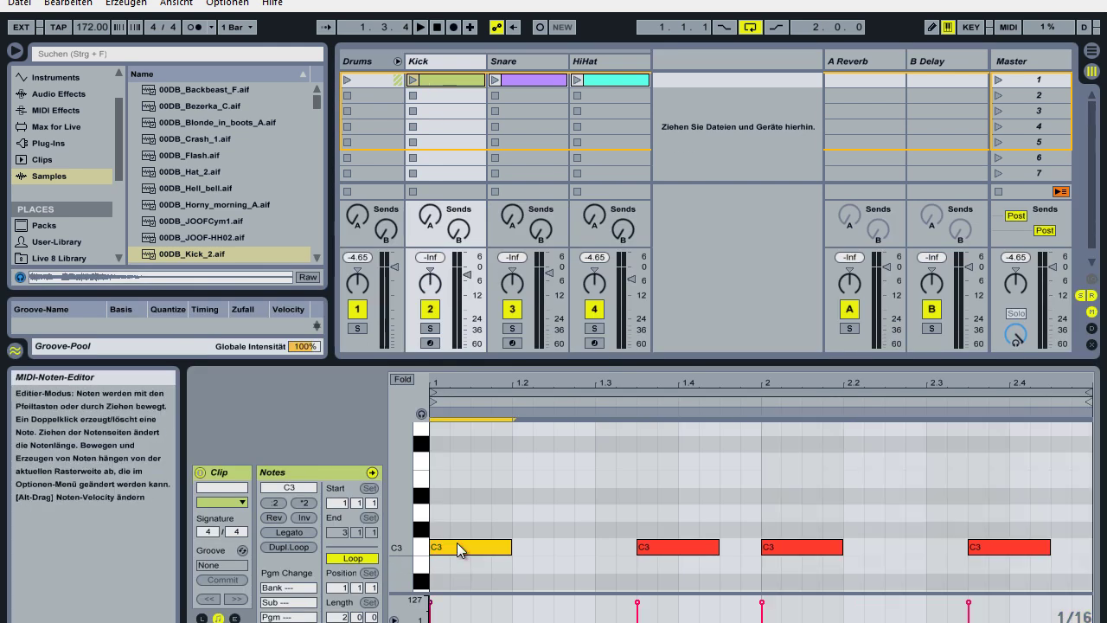
pyautogui.click(659, 546)
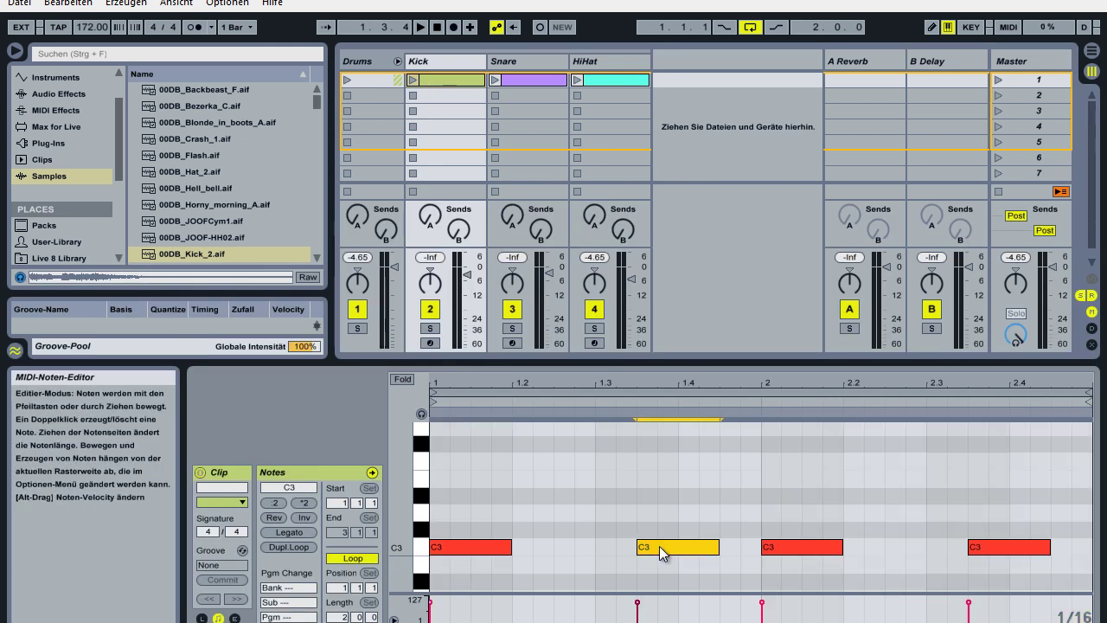
pyautogui.click(660, 546)
pyautogui.moveTo(749, 526); pyautogui.dragTo(524, 597)
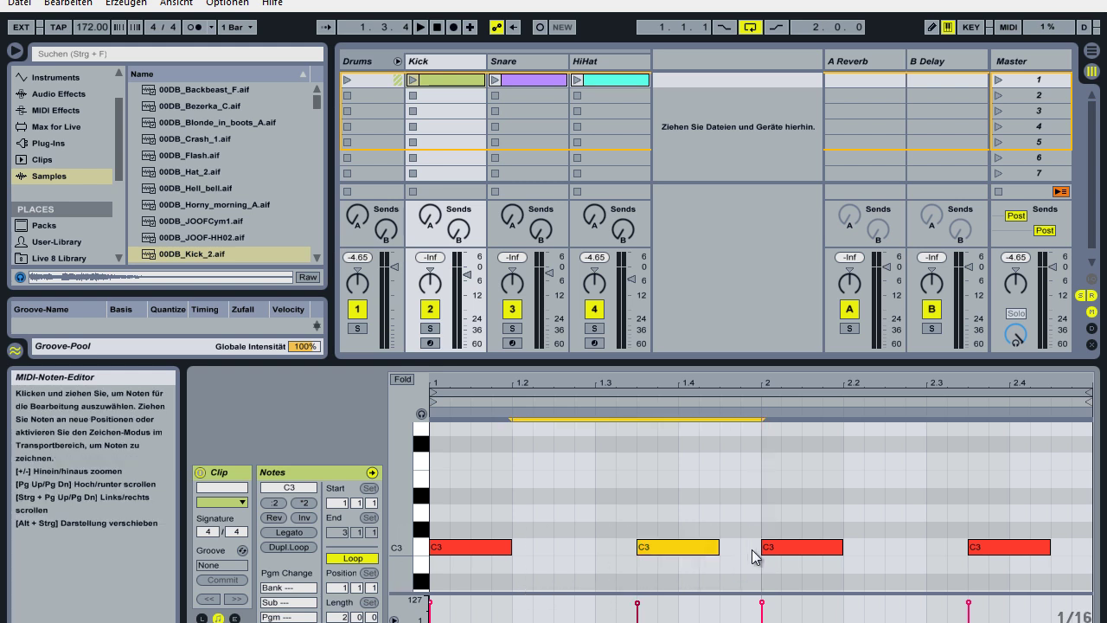
pyautogui.moveTo(757, 548); pyautogui.dragTo(424, 595)
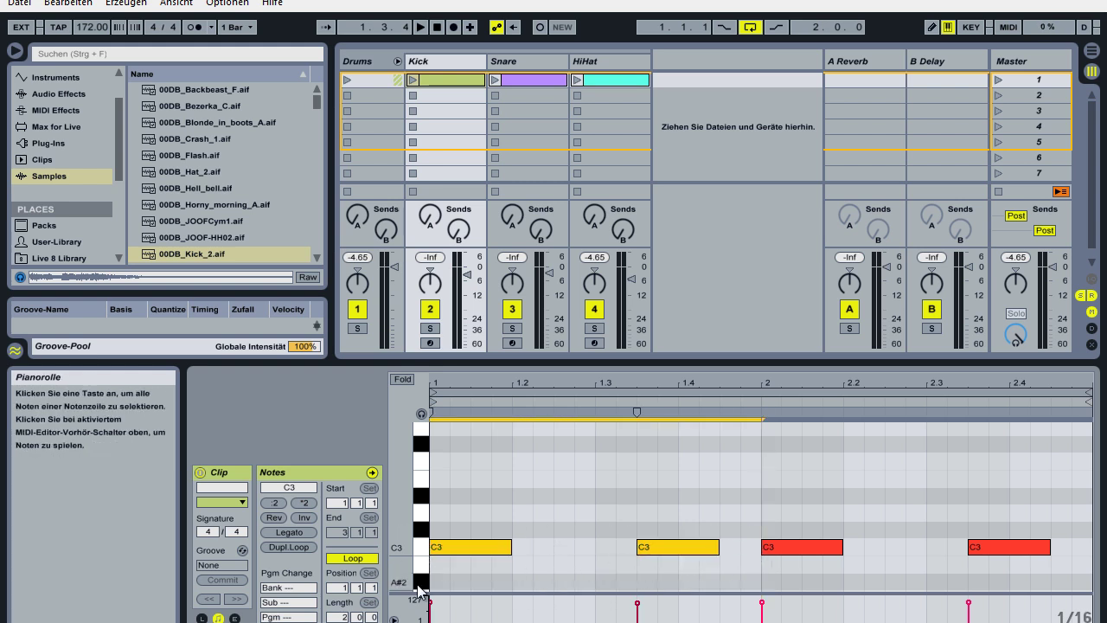
pyautogui.hotkey('ctrl', 'd')
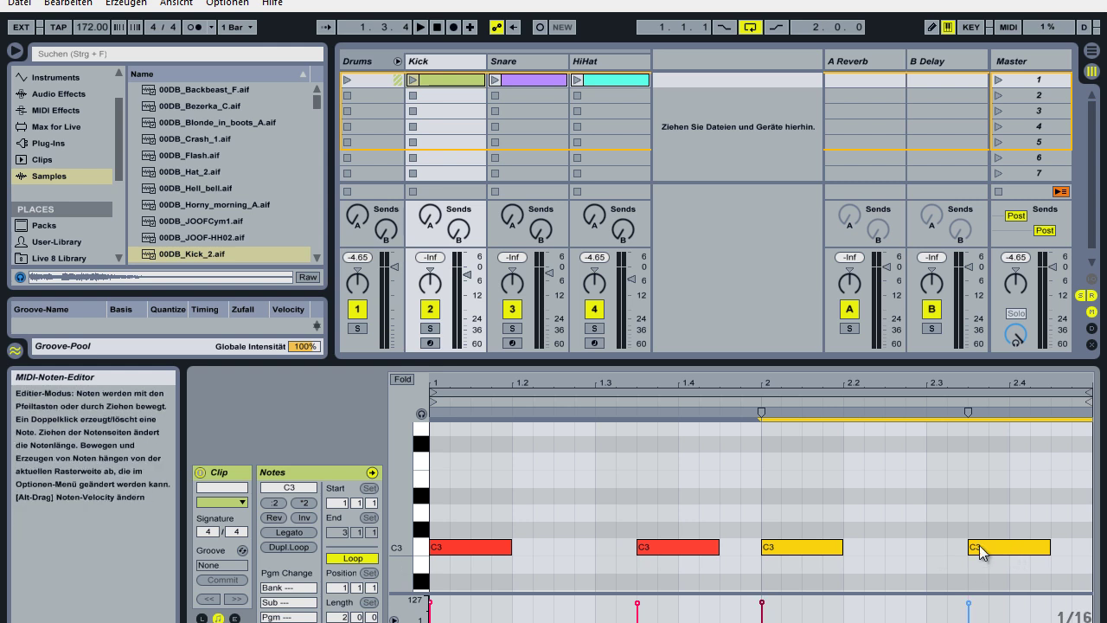
# Play the Kick clip and set the Kick Simpler's volume velocity modulation to 30 %.
pyautogui.click(413, 79)
pyautogui.click(449, 64)
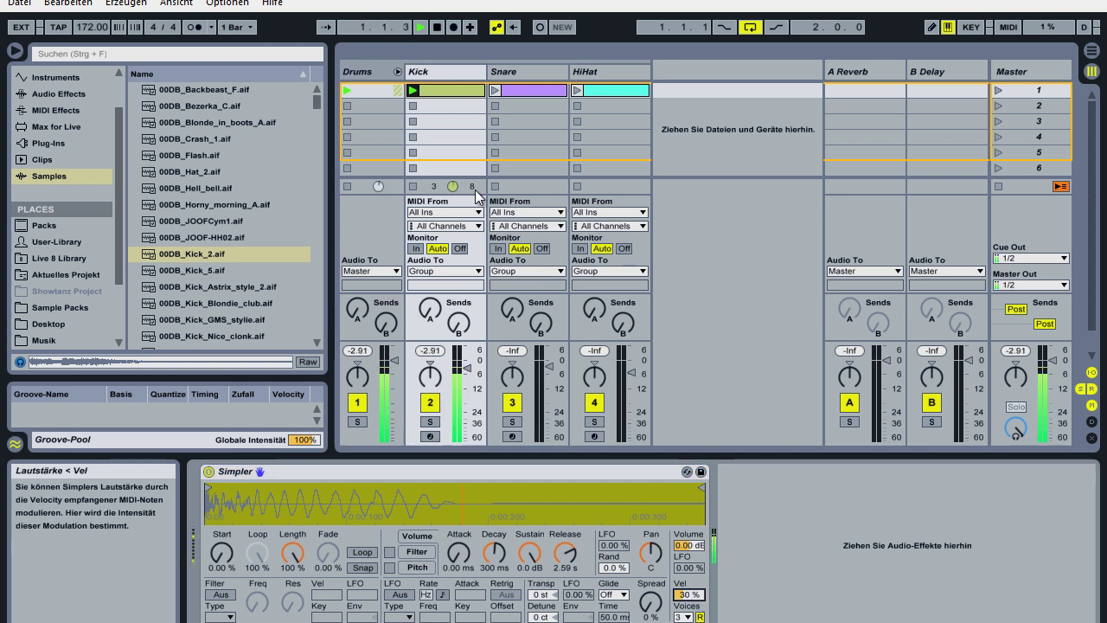
# Launch the Snare clip alongside the kick and slightly vary the velocities of its four C3 notes.
pyautogui.click(495, 90)
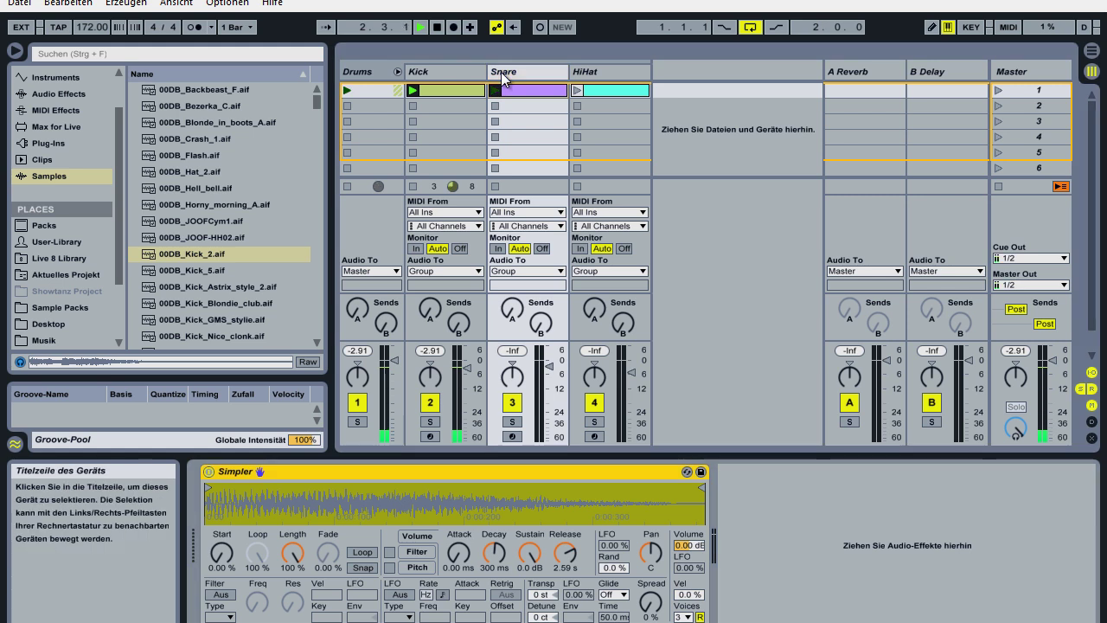
pyautogui.doubleClick(514, 73)
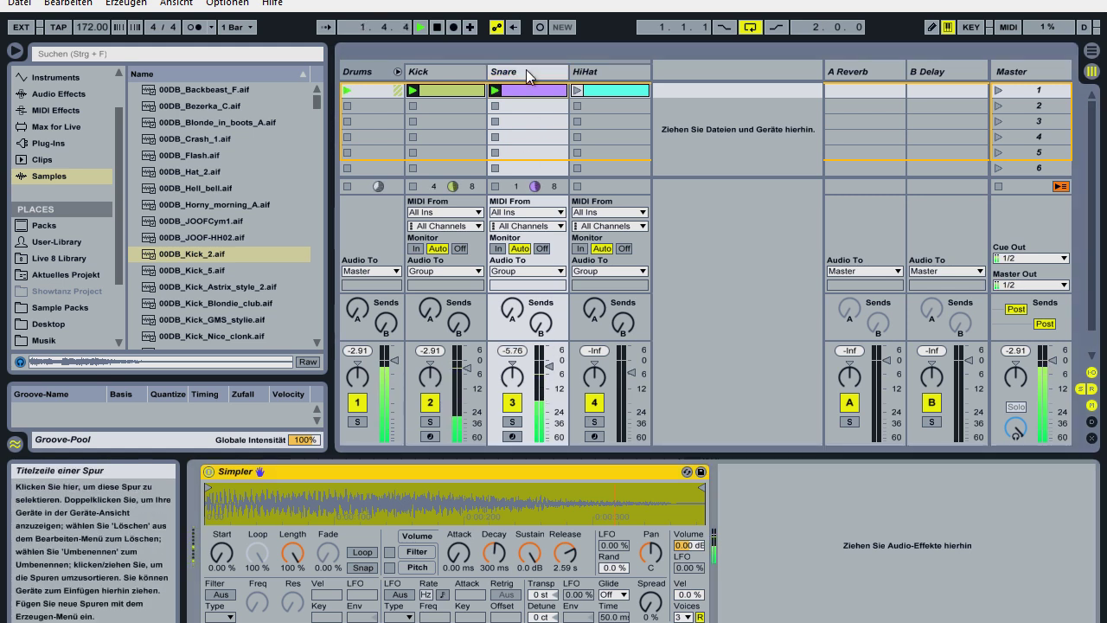
pyautogui.doubleClick(531, 92)
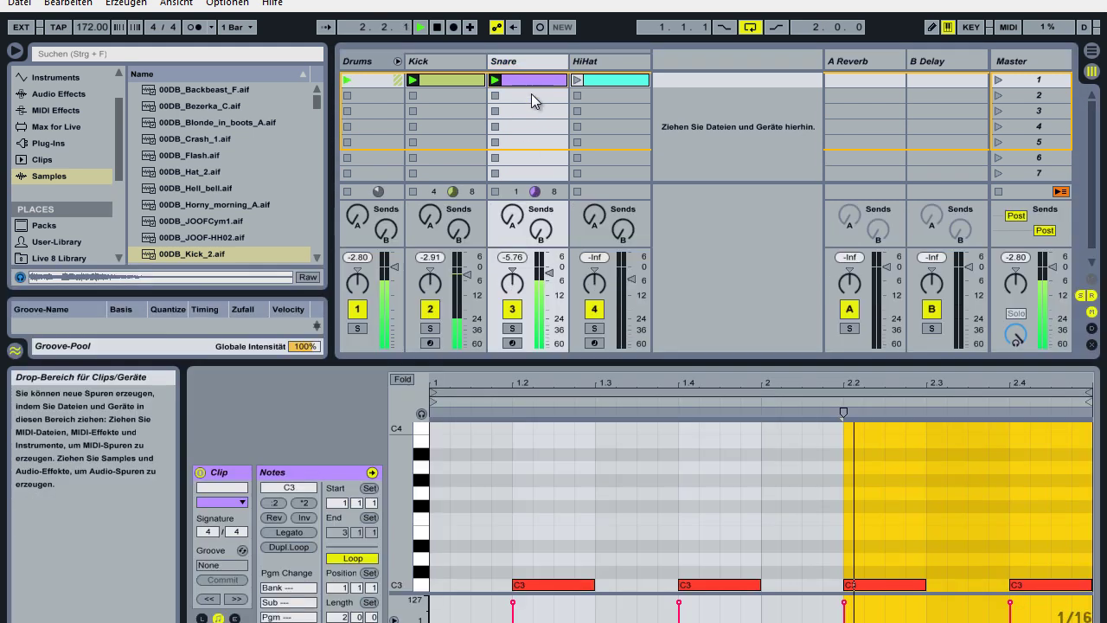
pyautogui.click(573, 585)
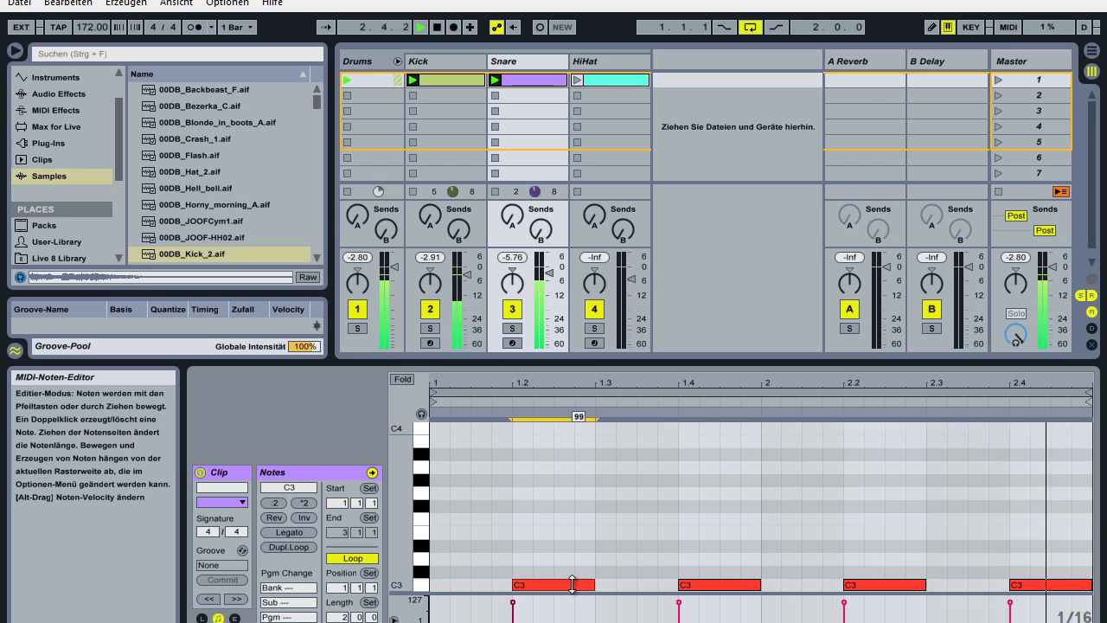
pyautogui.click(718, 586)
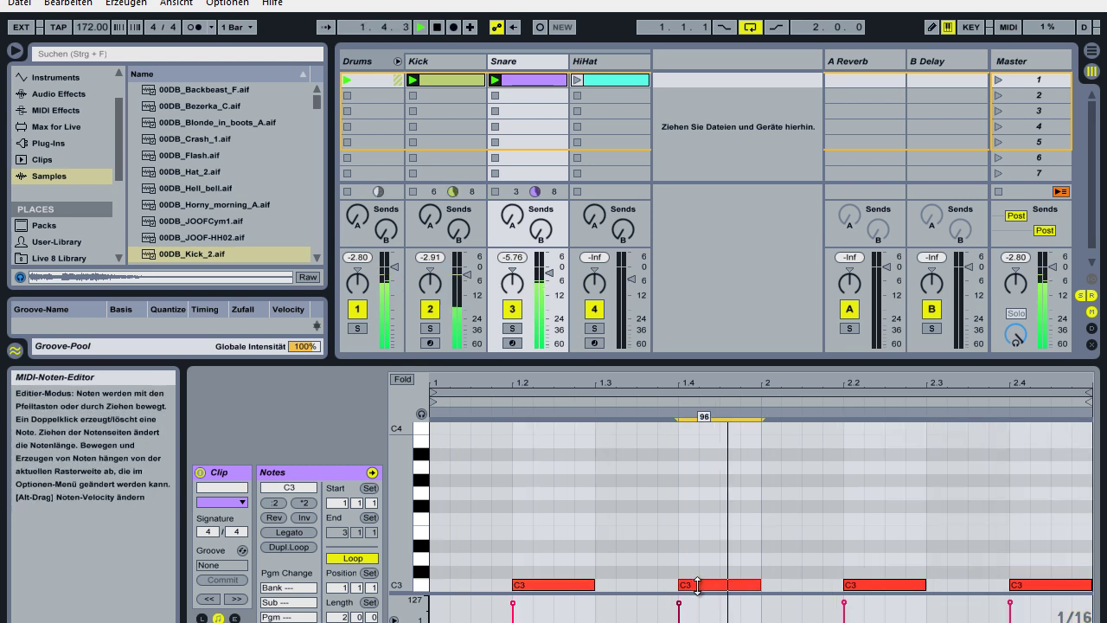
pyautogui.click(858, 585)
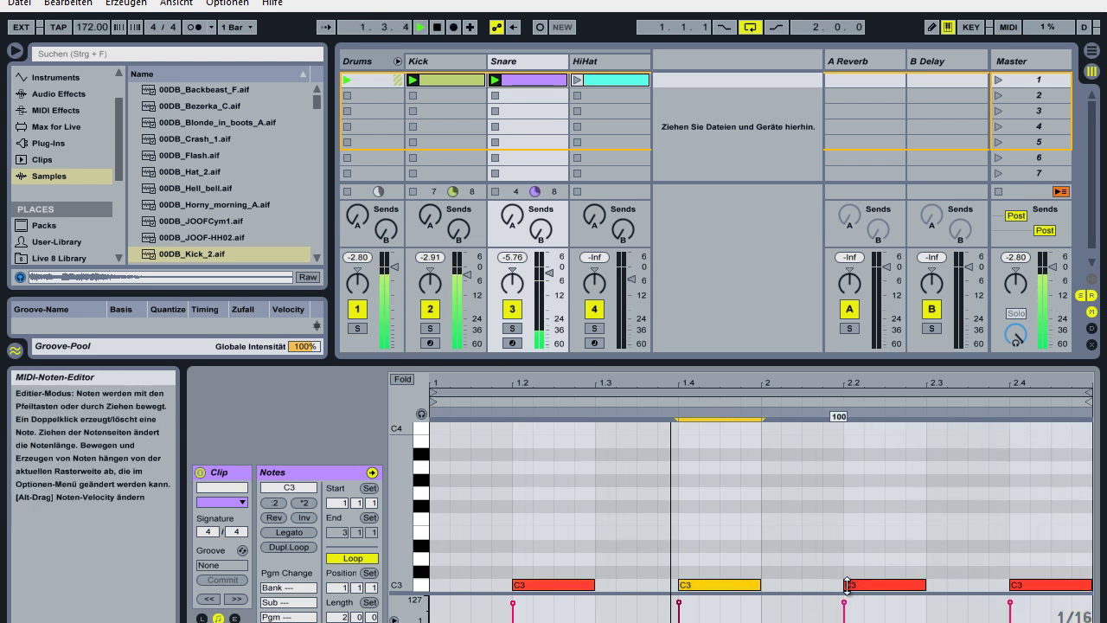
pyautogui.click(1024, 584)
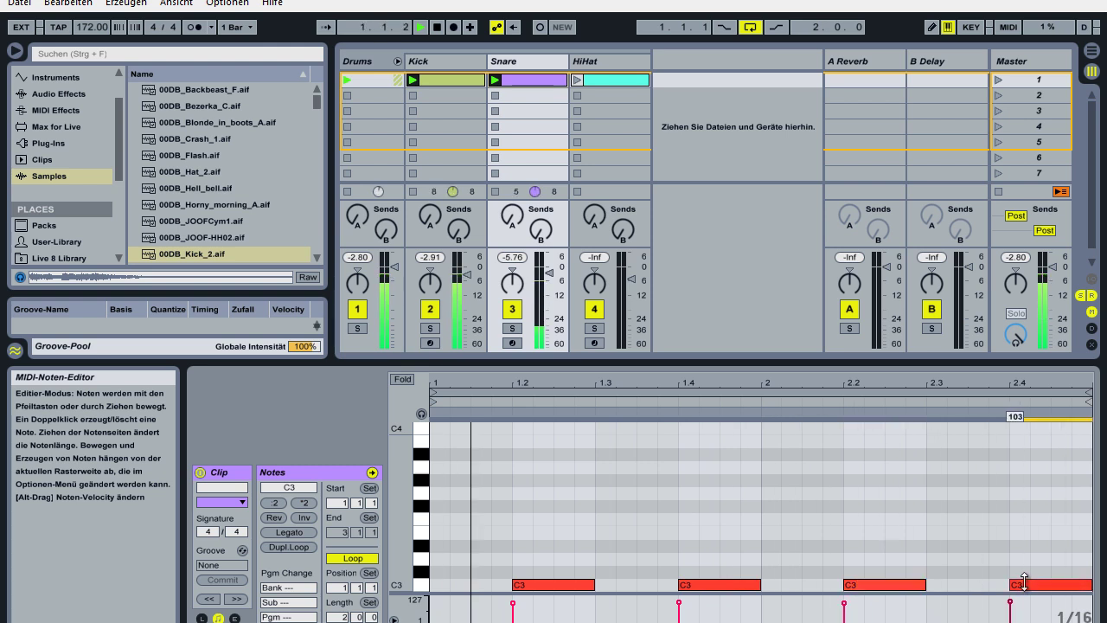
# Set the Snare Simpler's volume velocity modulation to 34 % and launch scene 1 with all drum clips.
pyautogui.doubleClick(534, 63)
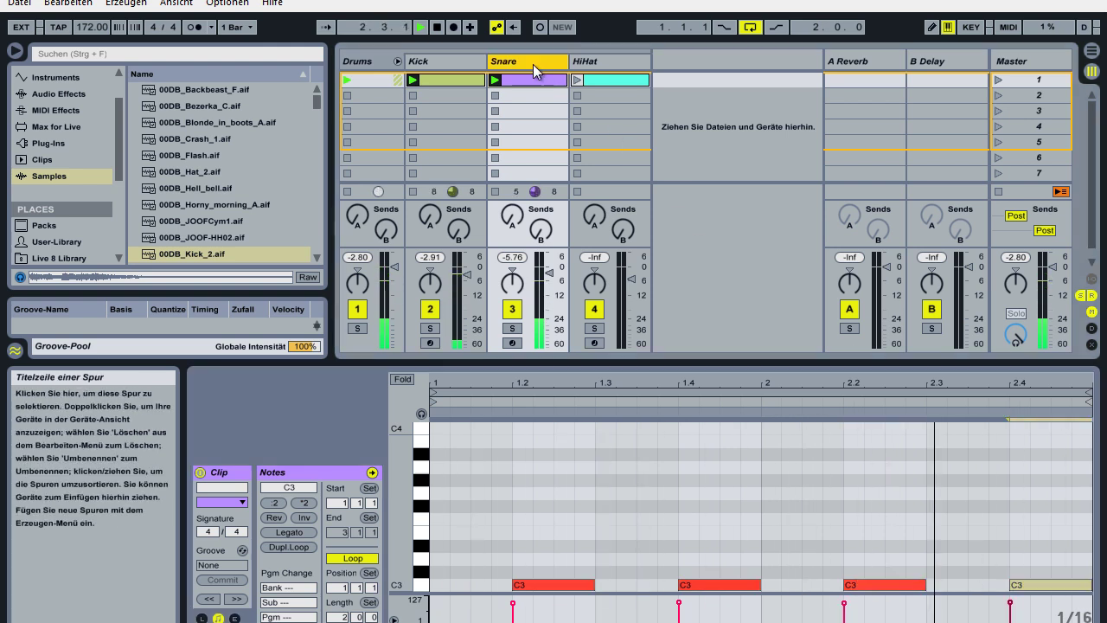
pyautogui.moveTo(685, 597); pyautogui.dragTo(683, 595)
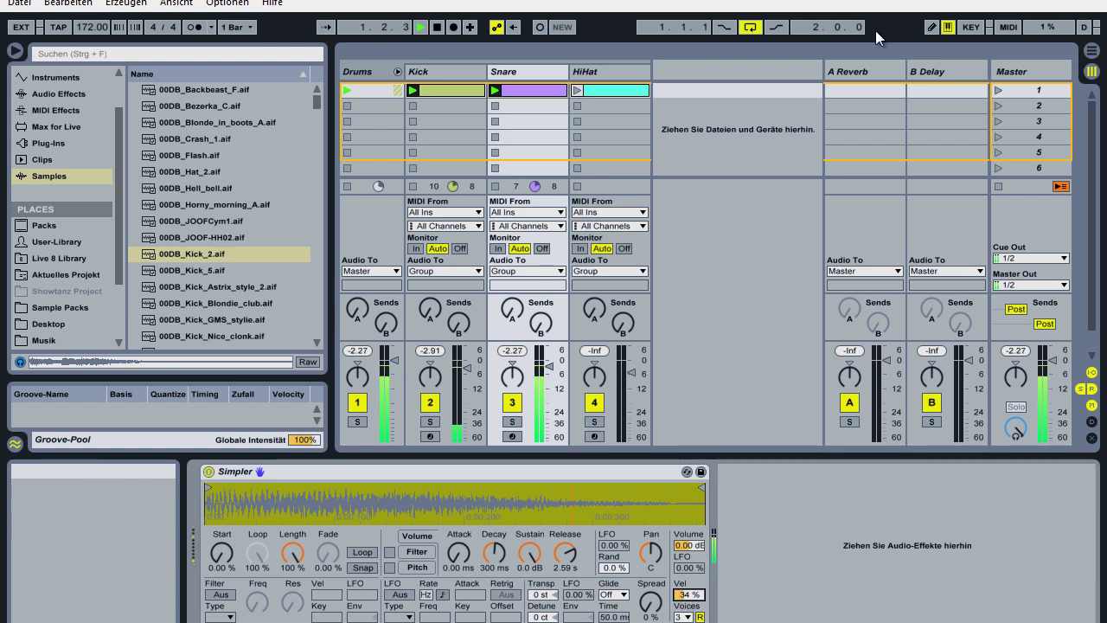
pyautogui.click(998, 91)
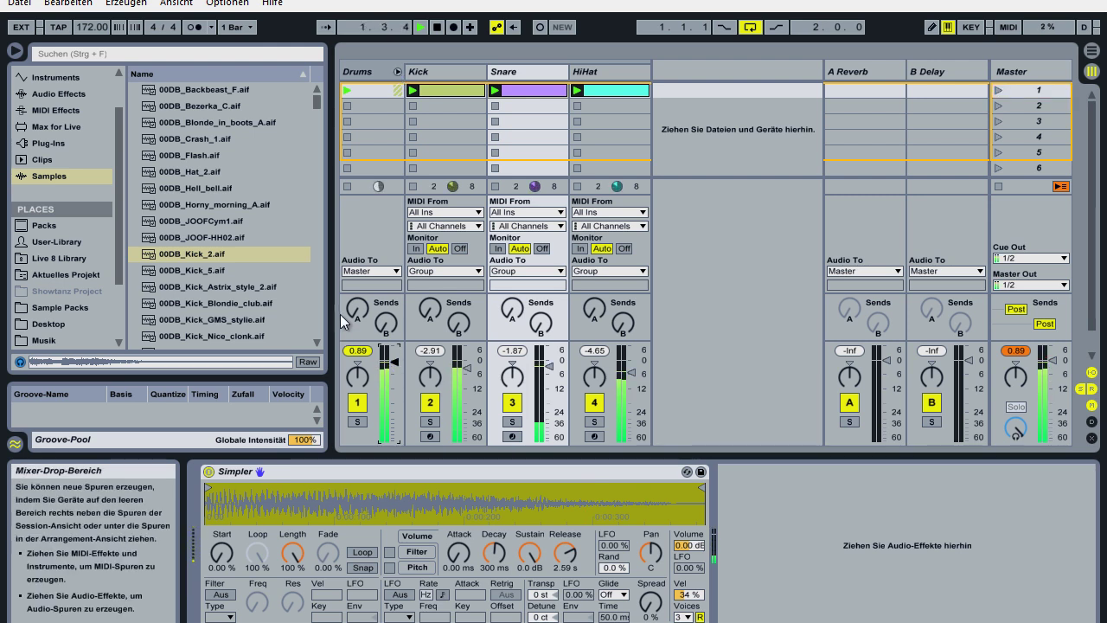
# Reset the Drums group's peak level display, then stop and relaunch the Kick clip.
pyautogui.click(357, 351)
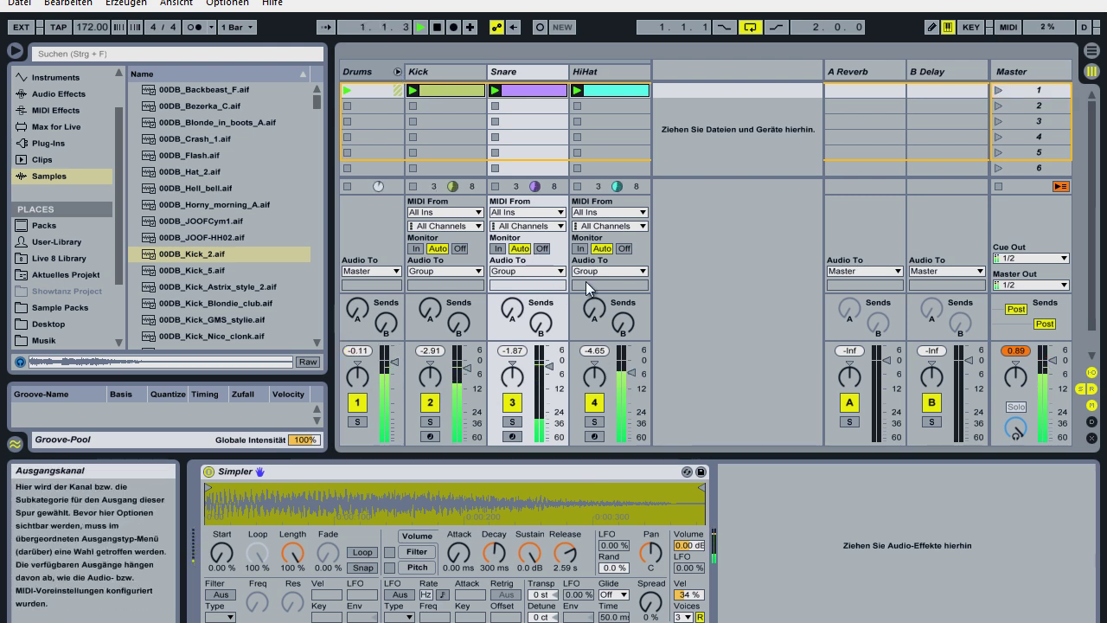
pyautogui.click(414, 187)
pyautogui.click(413, 90)
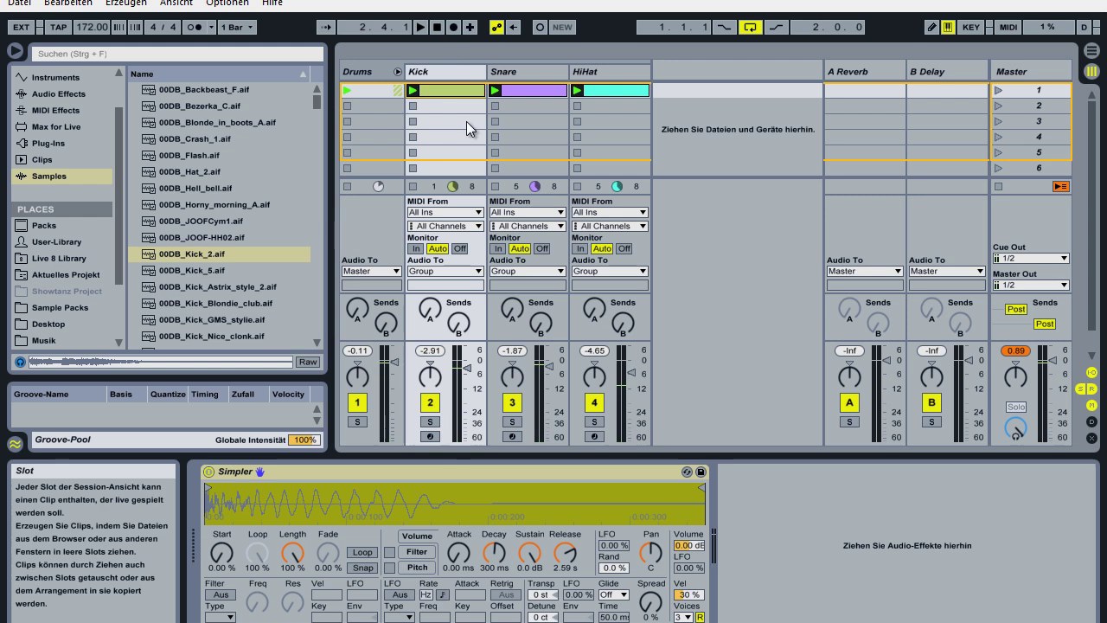
# Stop all clips and the transport, and fold the Drums group so its member tracks are hidden.
pyautogui.click(998, 185)
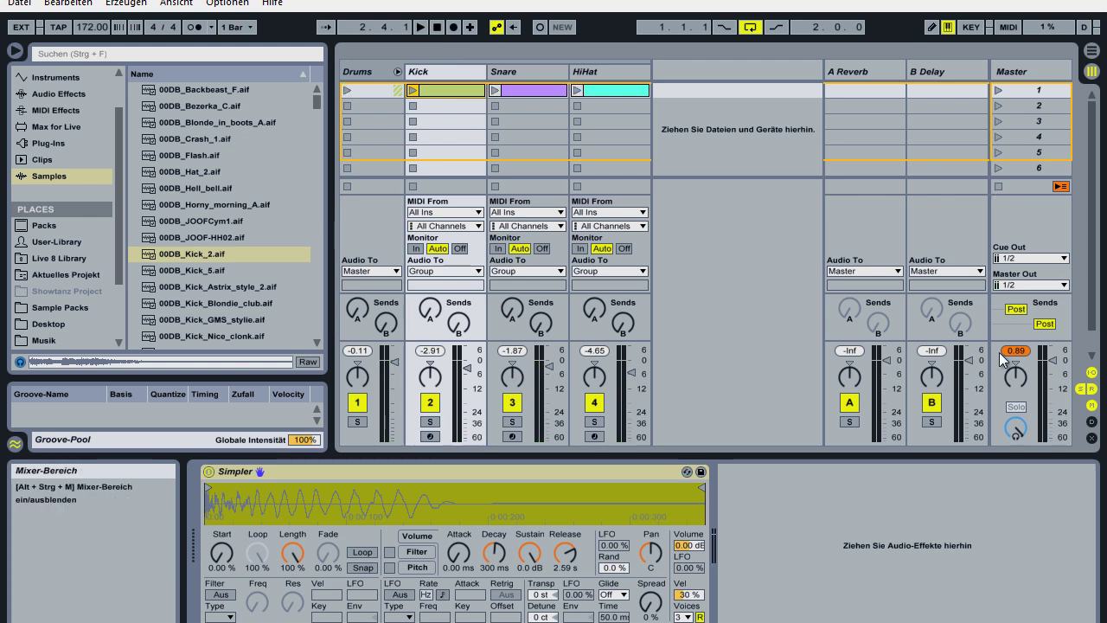
pyautogui.click(396, 71)
pyautogui.click(437, 27)
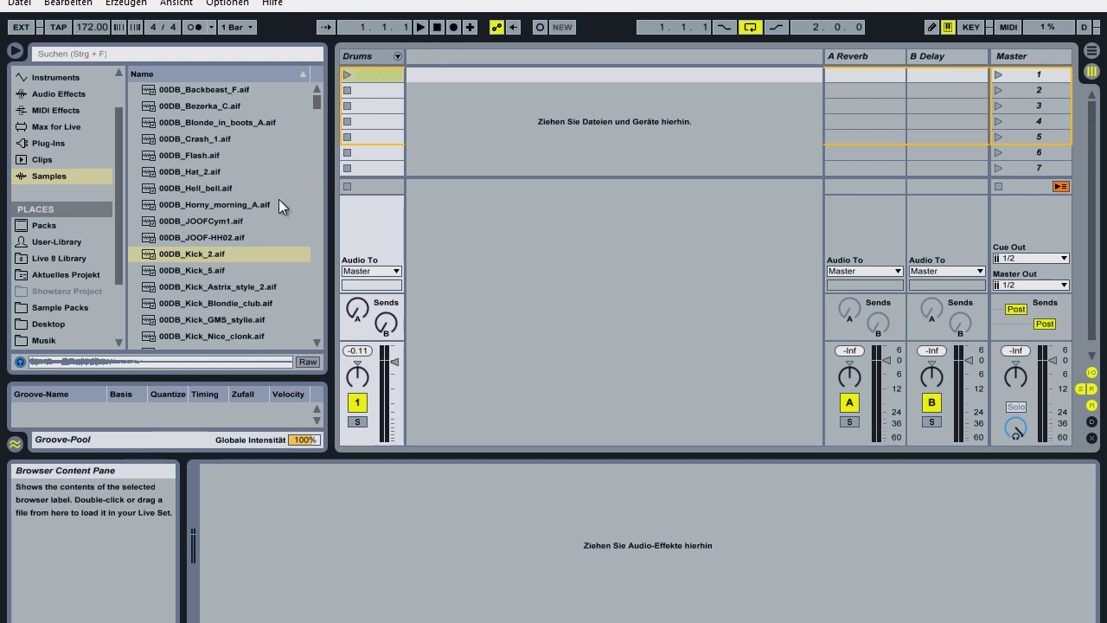
# Start saving the Live Set under a new name and choose the Desktop as the destination folder.
pyautogui.click(19, 4)
pyautogui.click(94, 173)
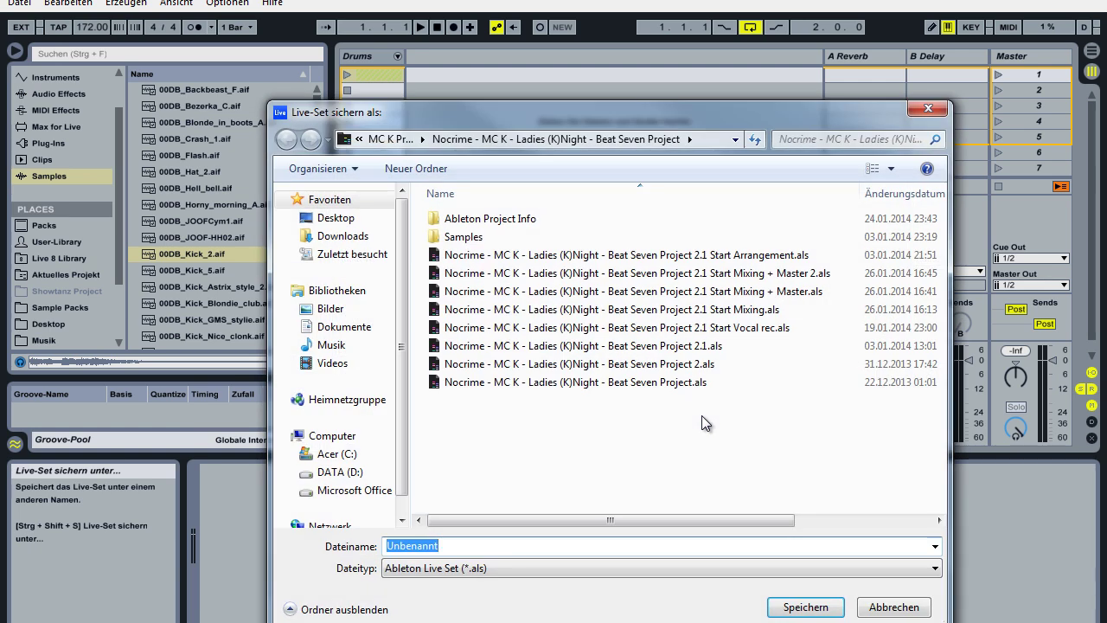
pyautogui.click(414, 141)
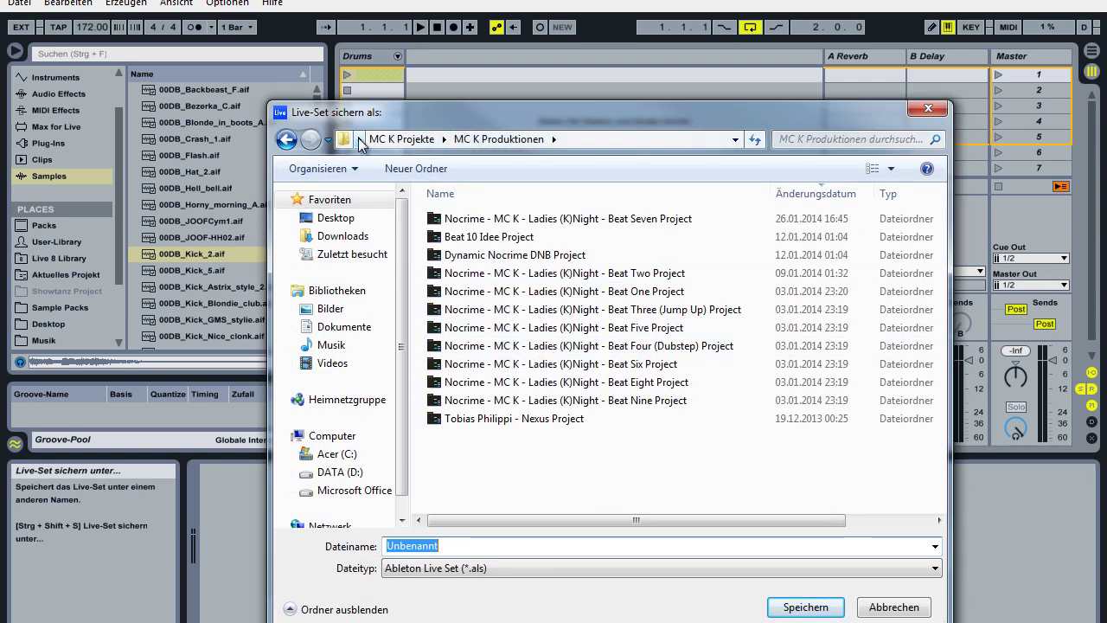
pyautogui.click(360, 140)
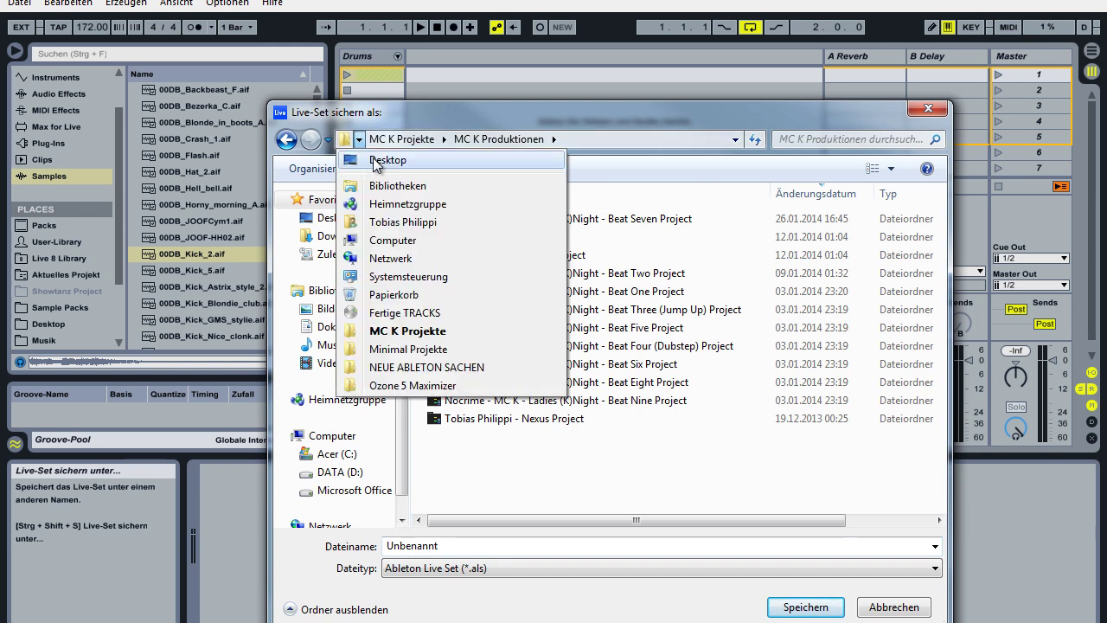
pyautogui.click(371, 143)
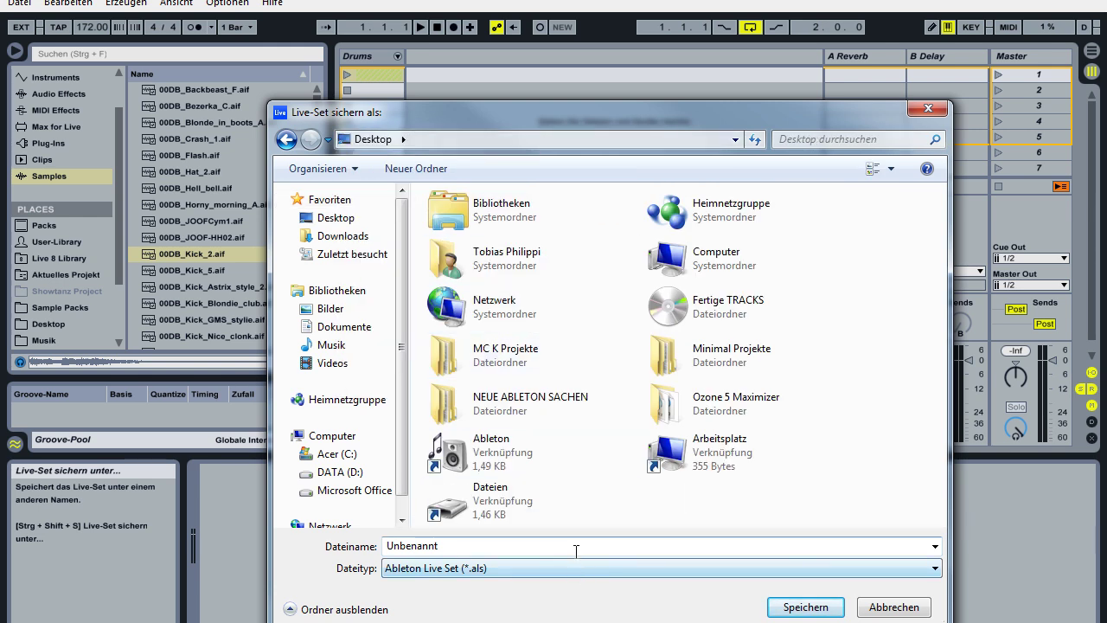